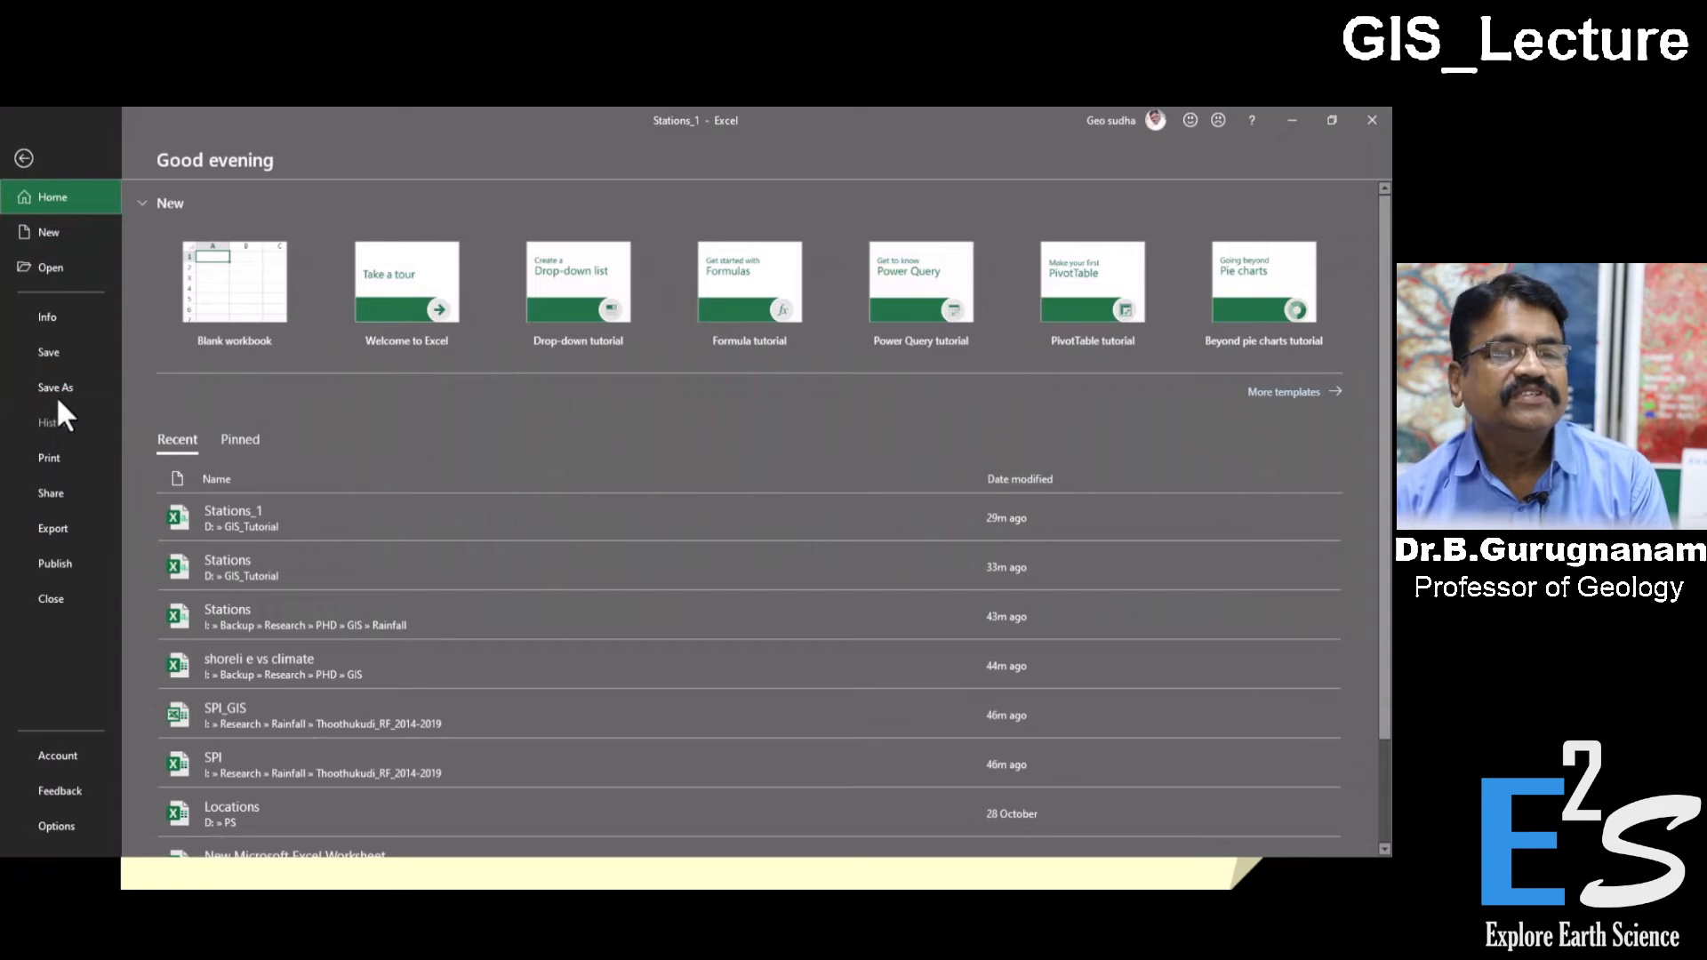
left_click(56, 387)
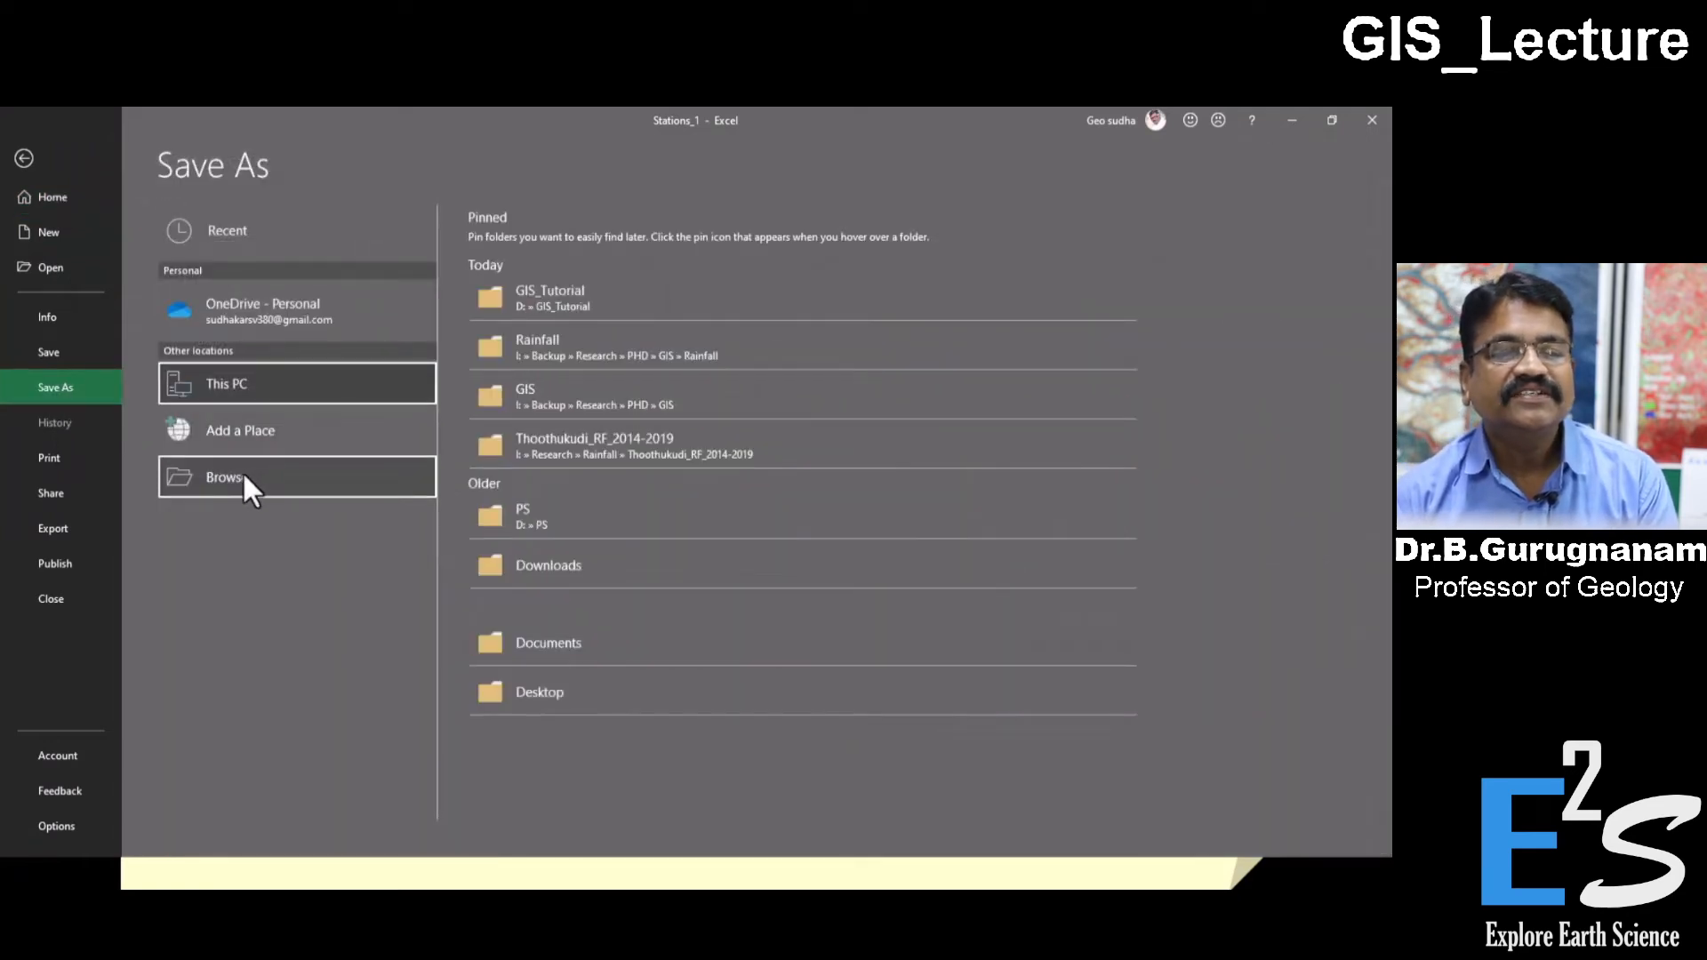
left_click(246, 477)
left_click(222, 303)
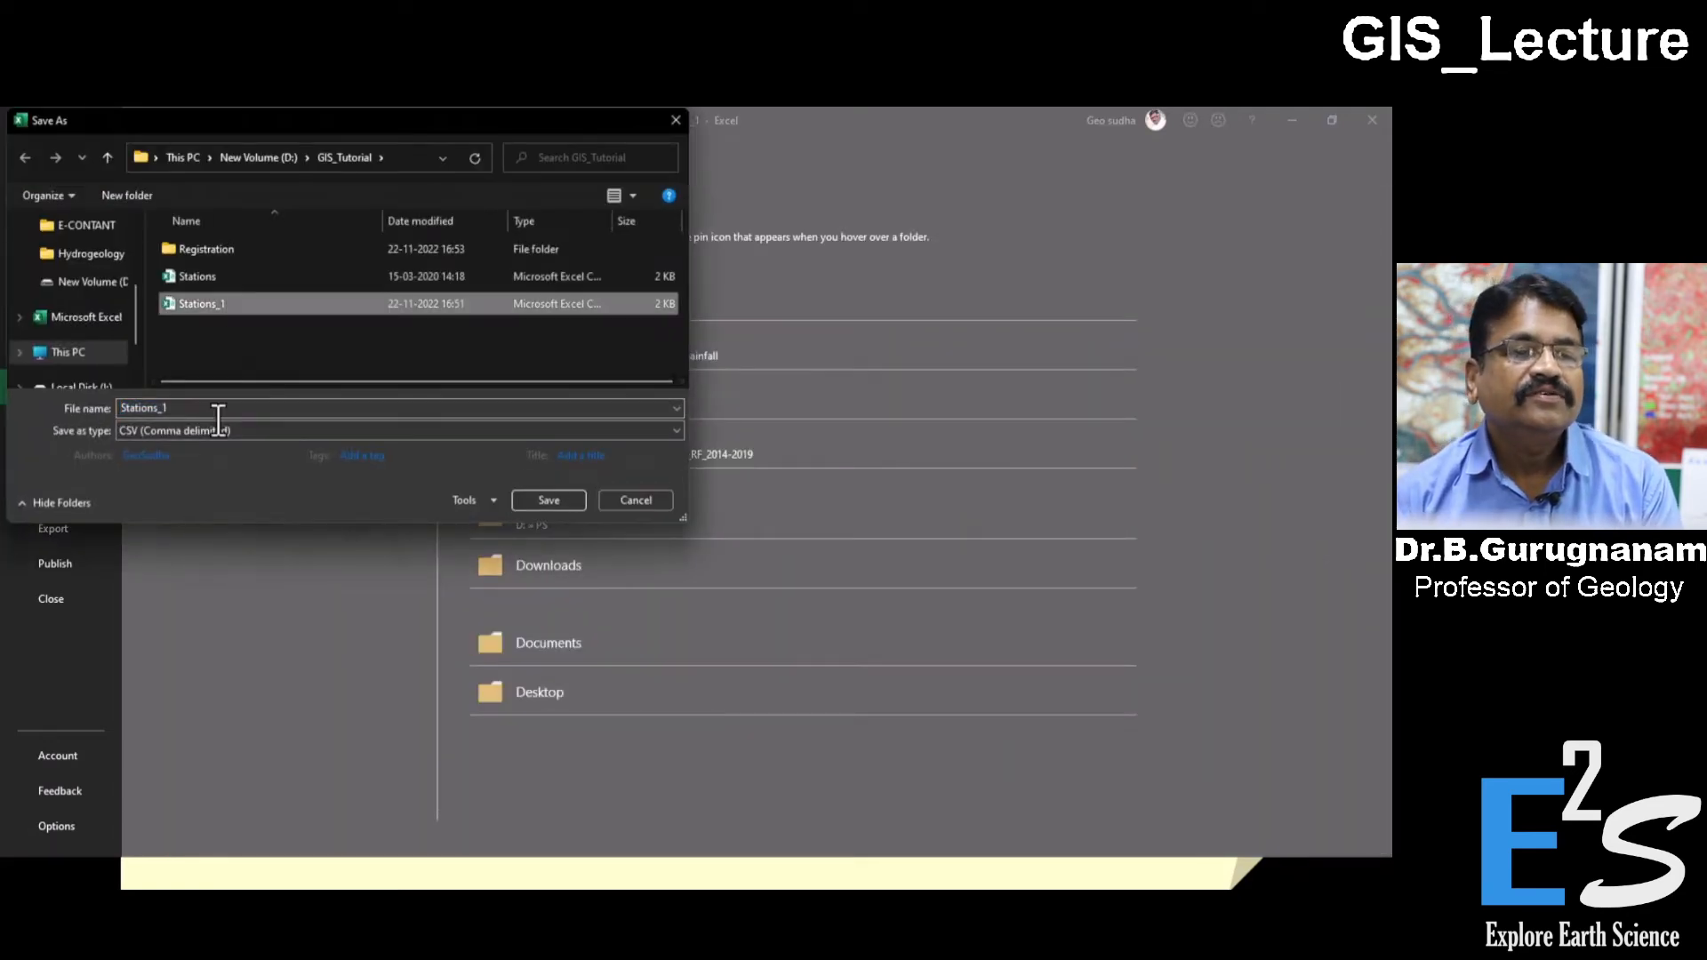
left_click(141, 425)
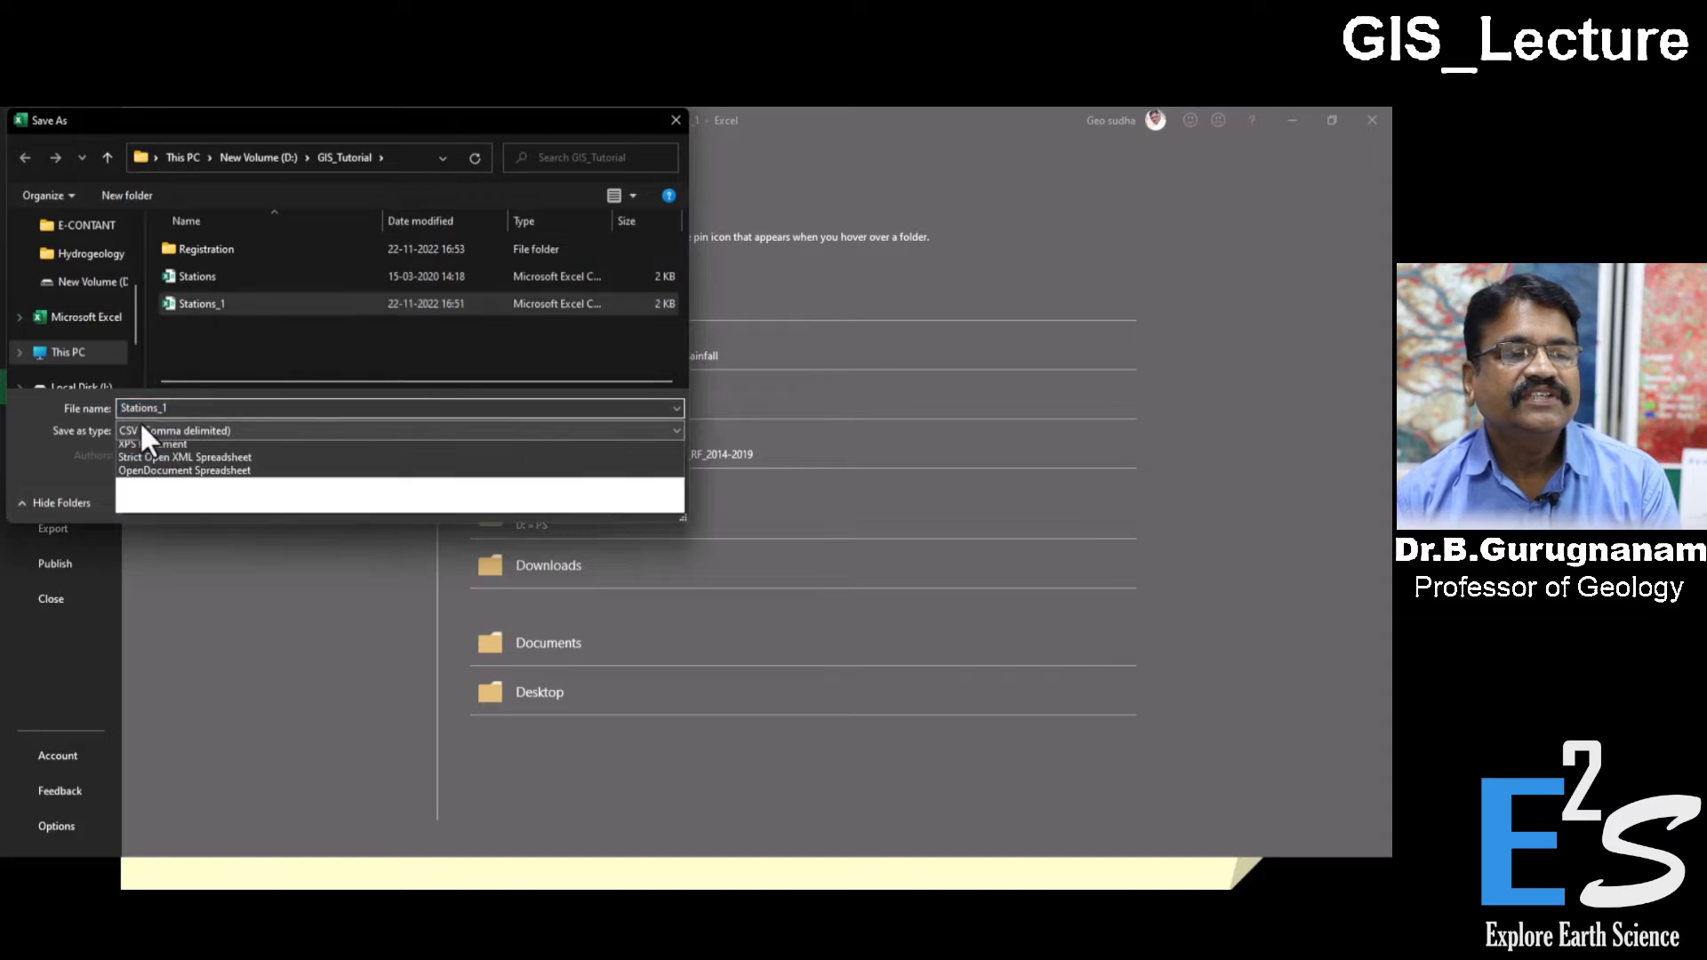
left_click(179, 434)
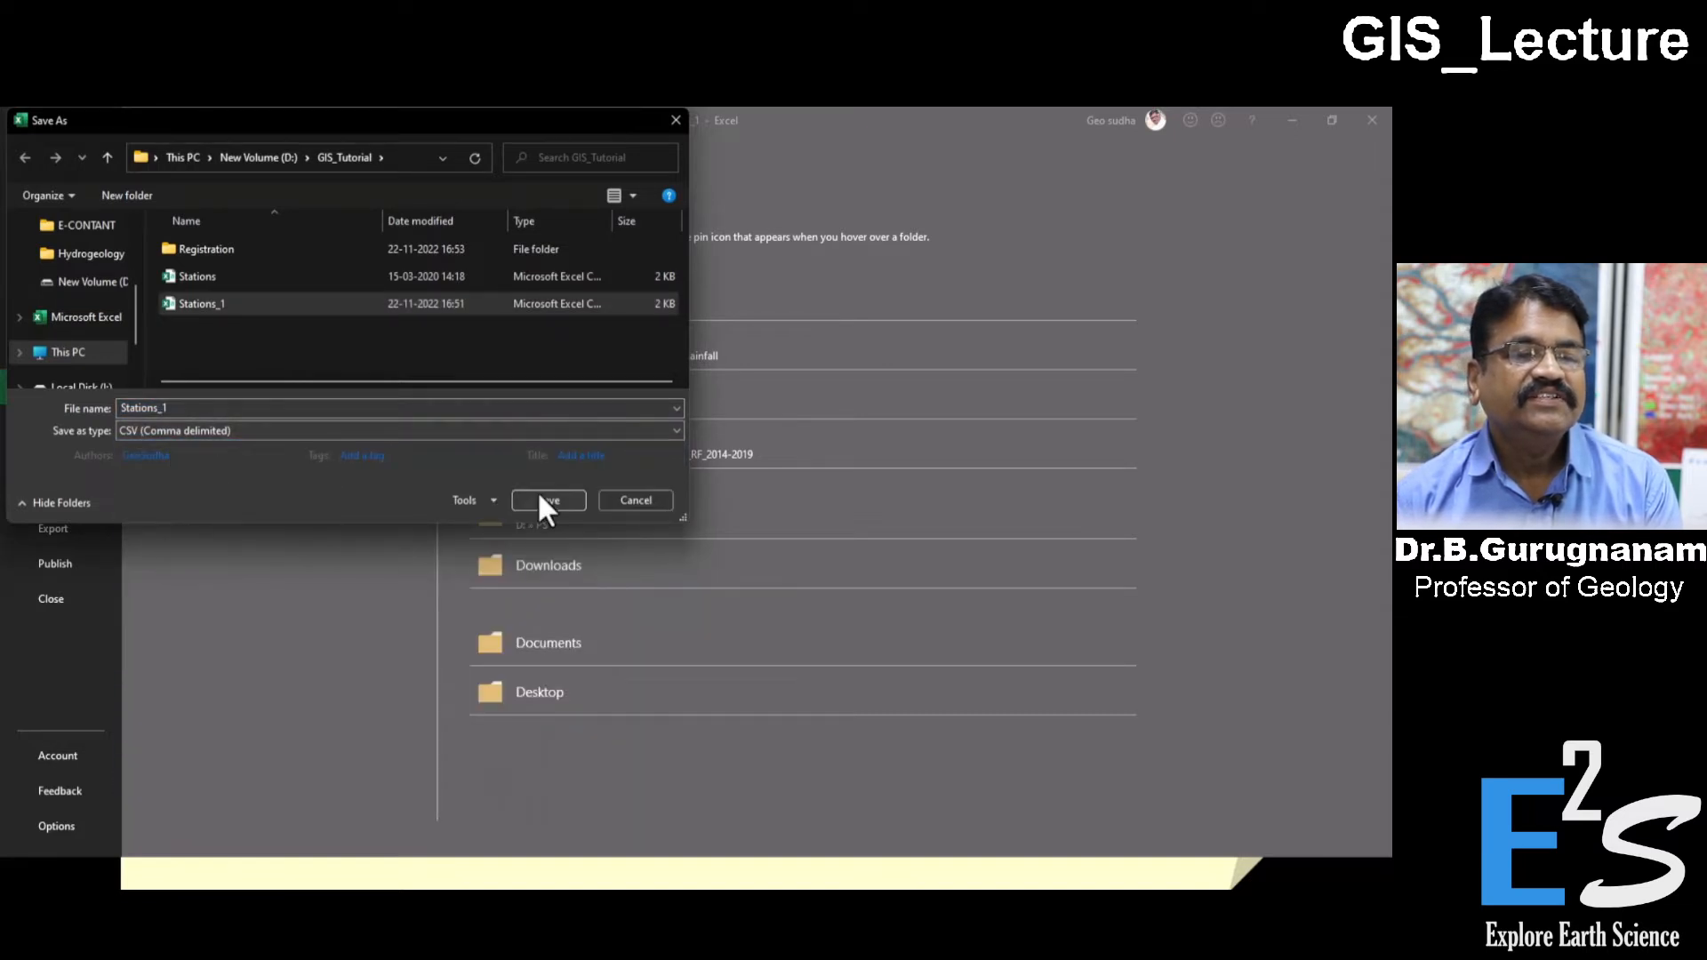
left_click(610, 500)
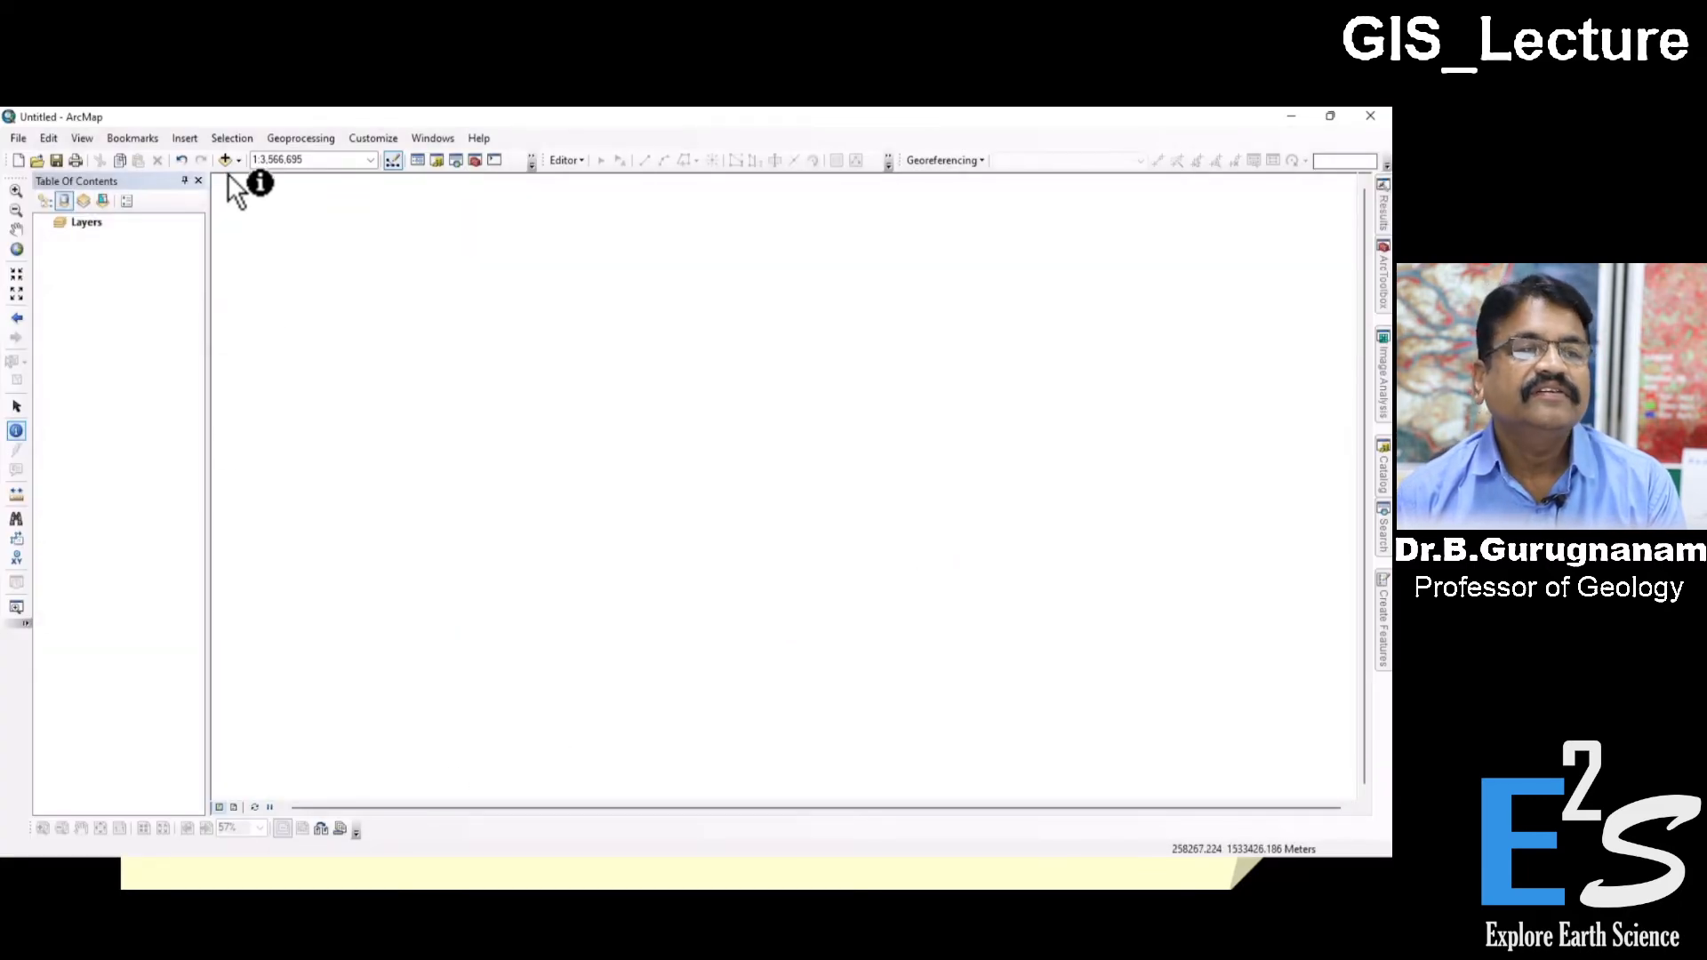
Step: In ArcMap, add the Stations_1.csv table from the D:\GIS_Tutorial folder to the map
left_click(225, 160)
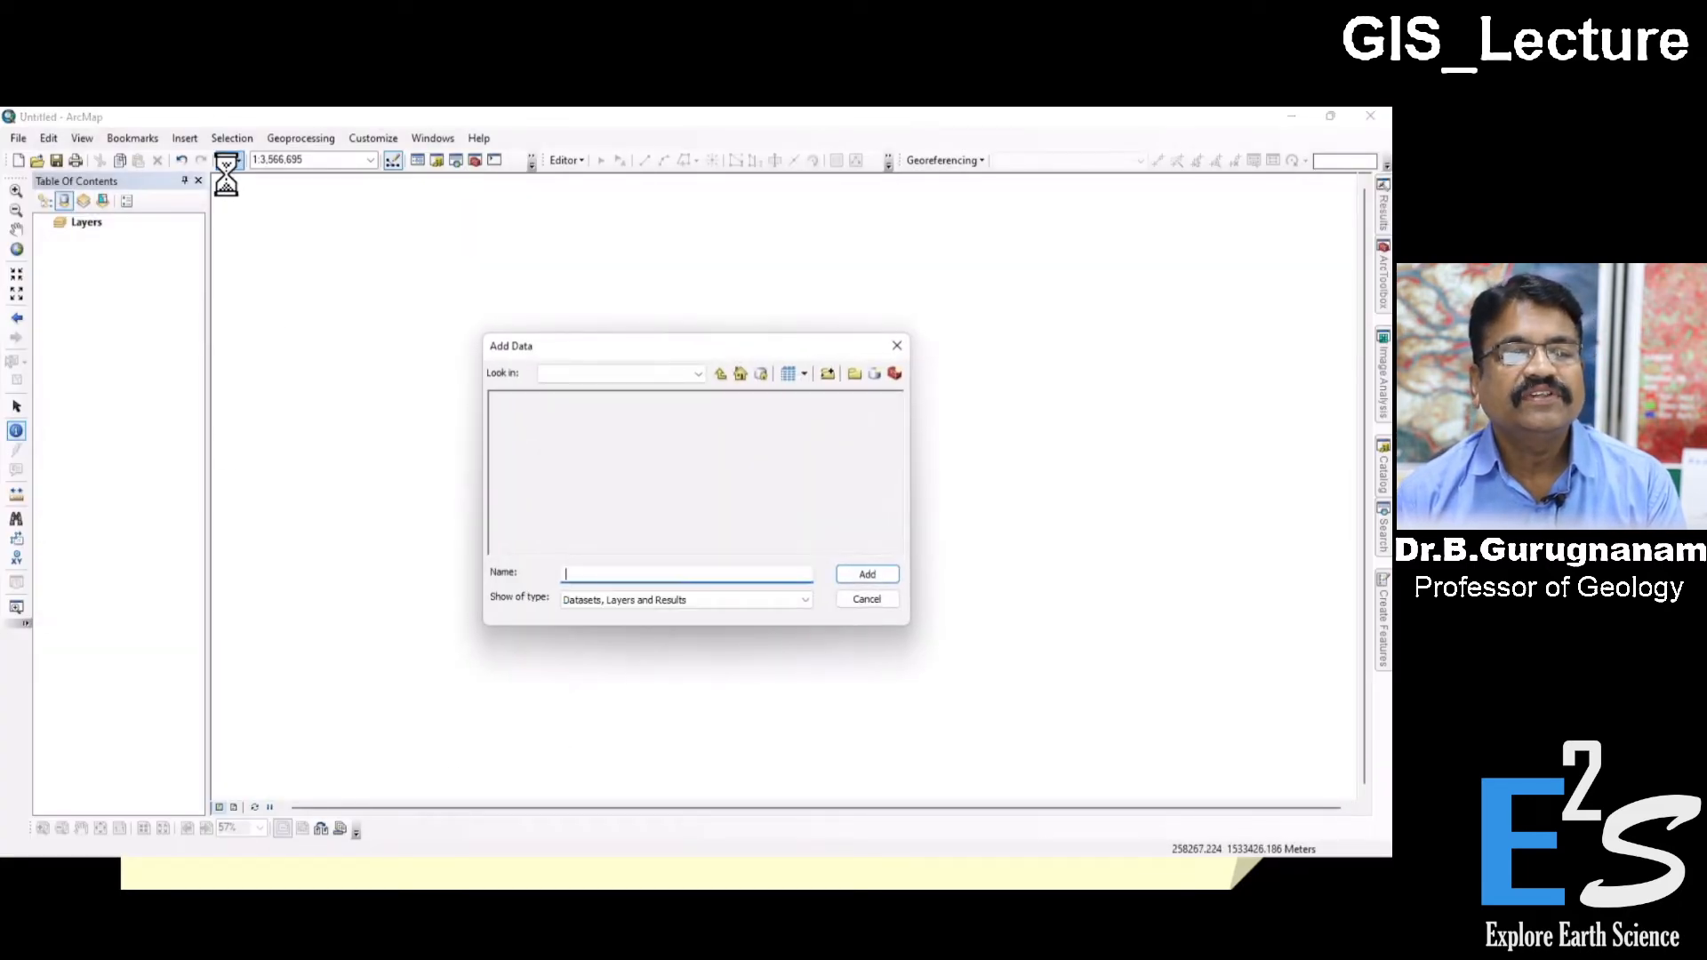
left_click(585, 372)
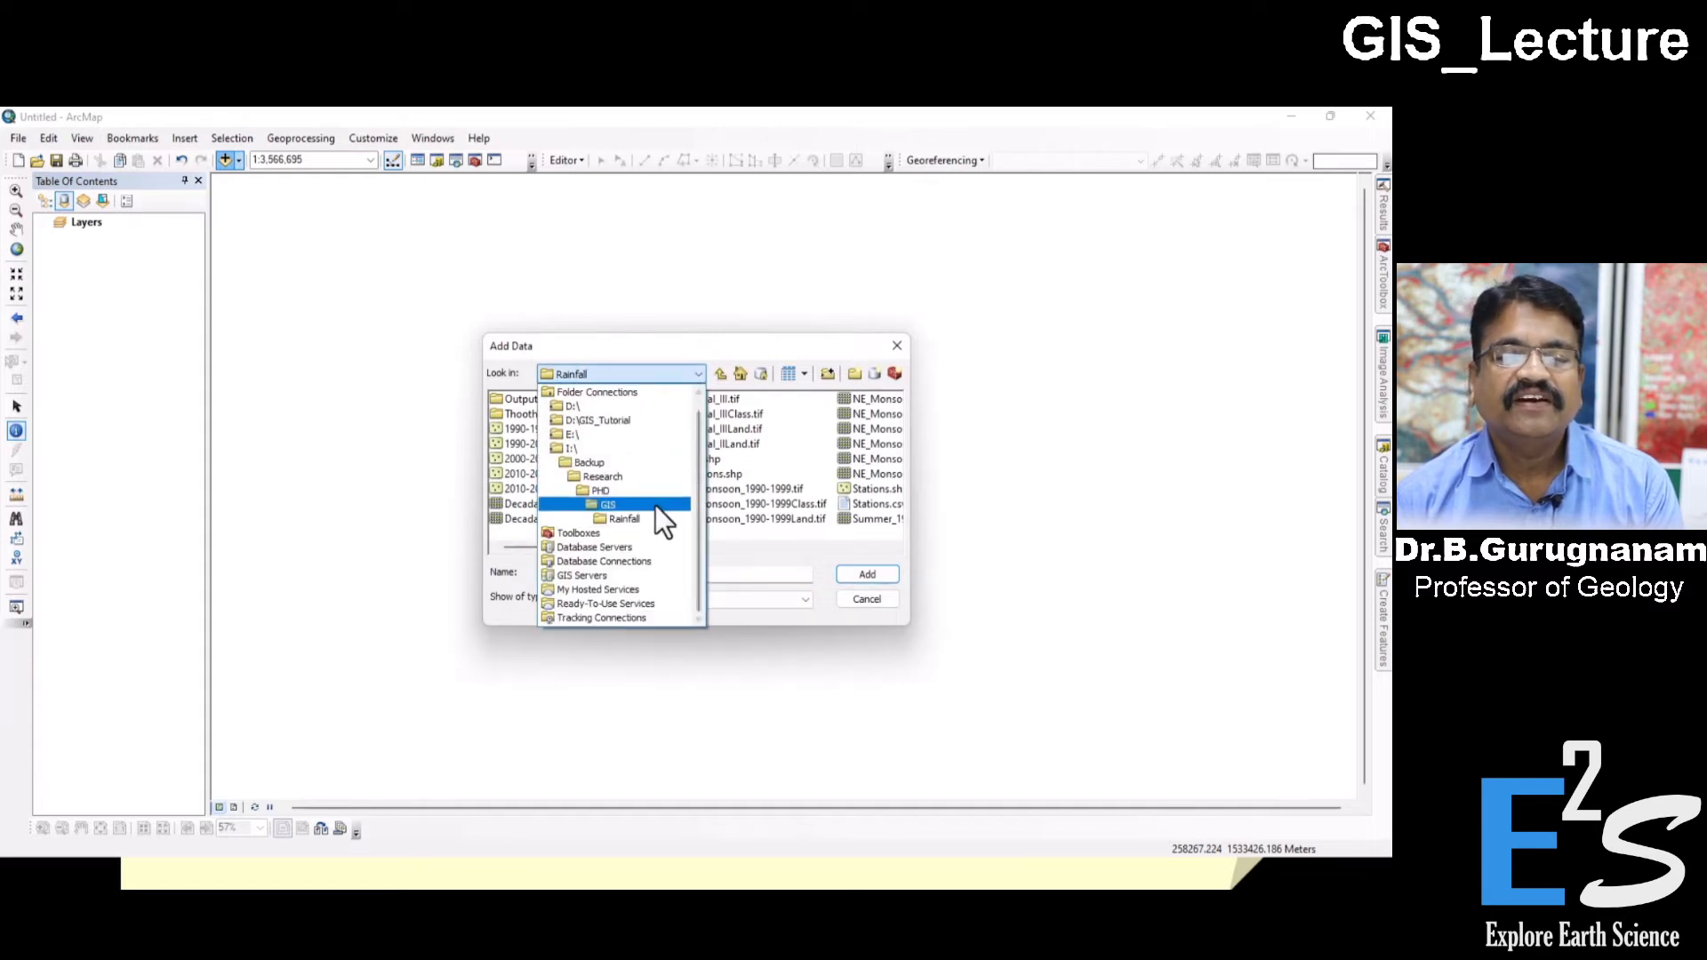
scroll(586, 426, "up", 1)
left_click(578, 417)
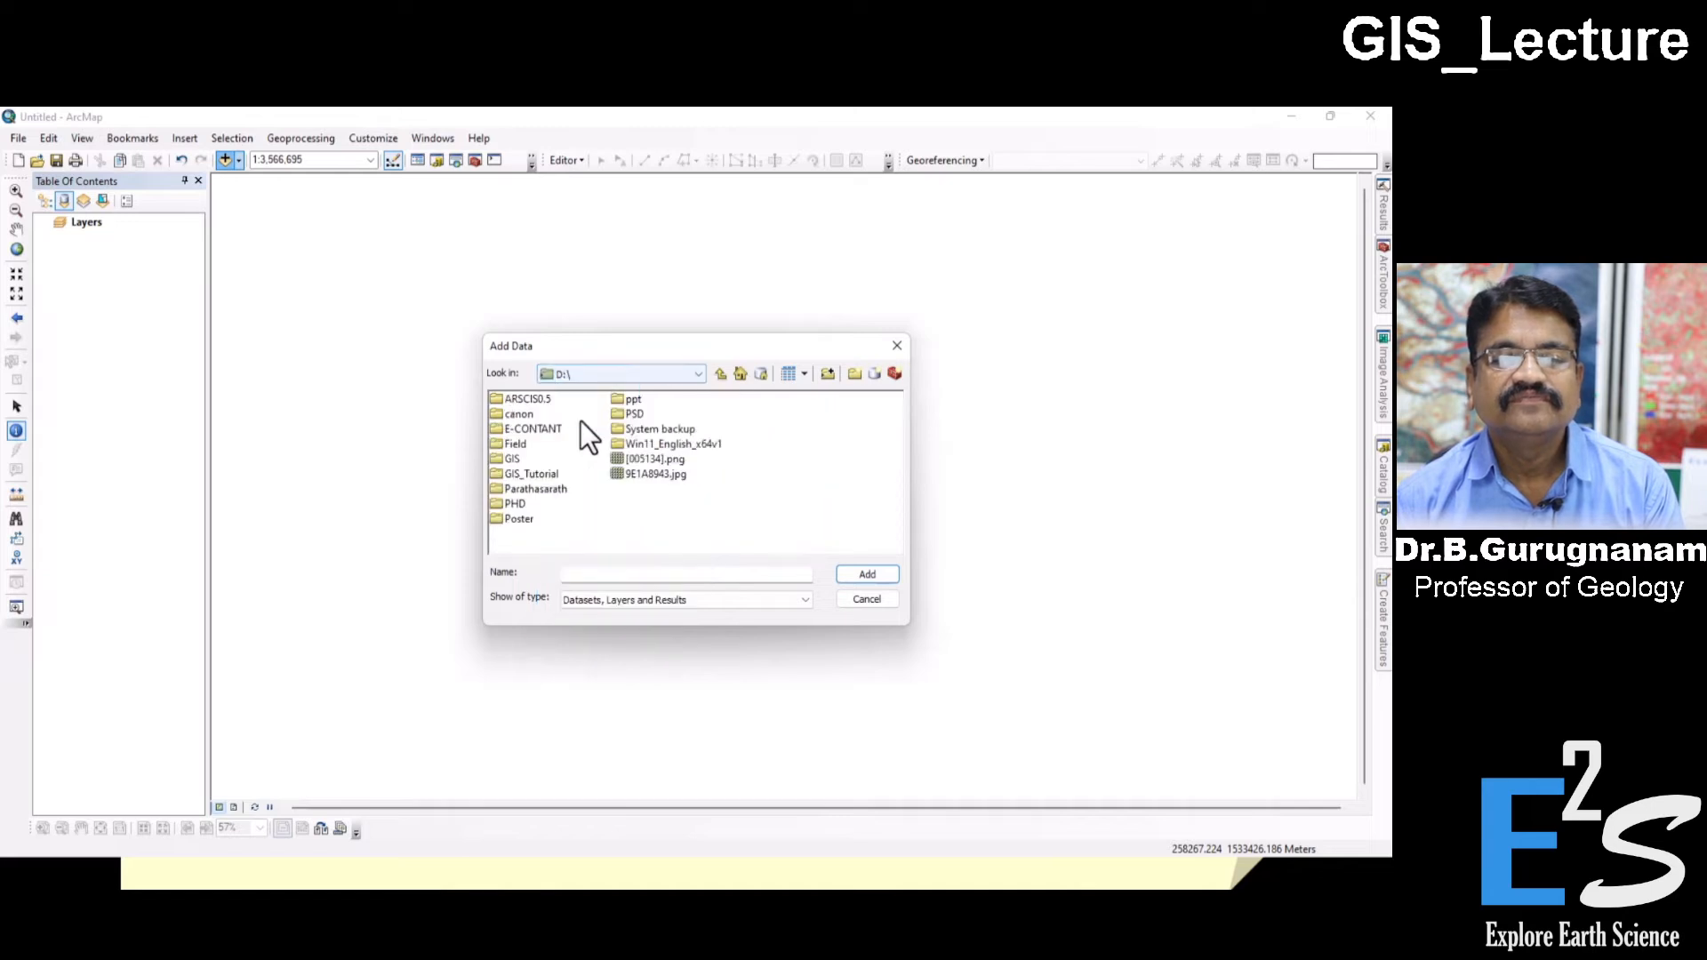
double_click(513, 473)
left_click(531, 429)
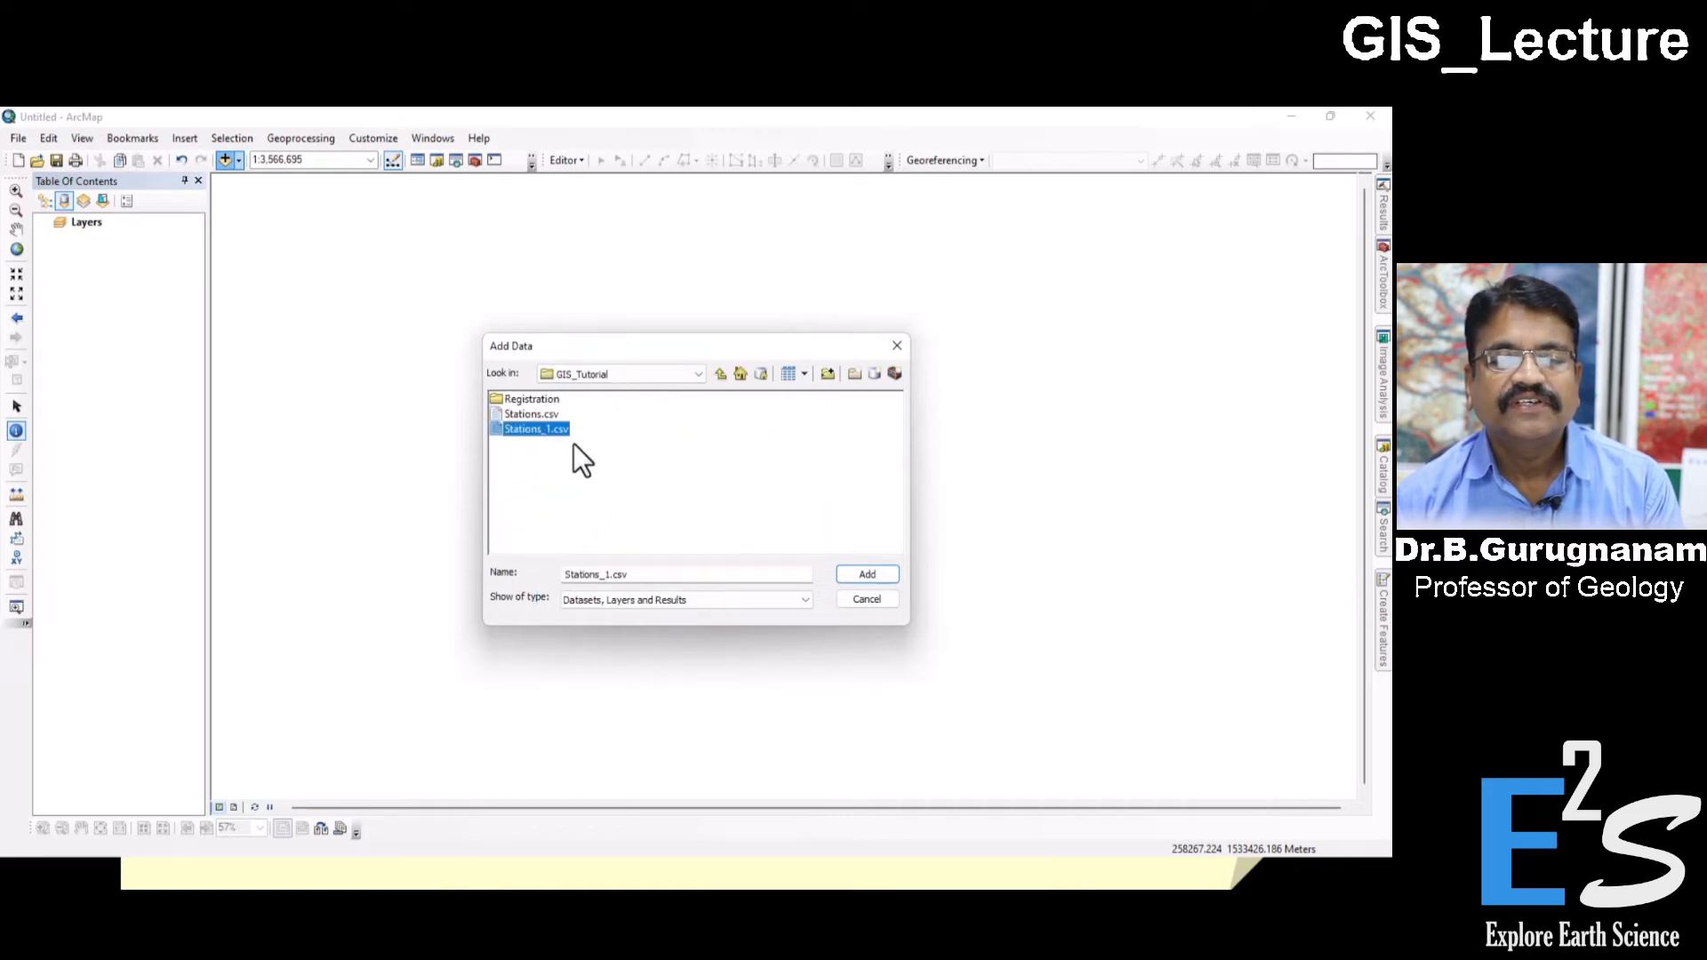
left_click(861, 578)
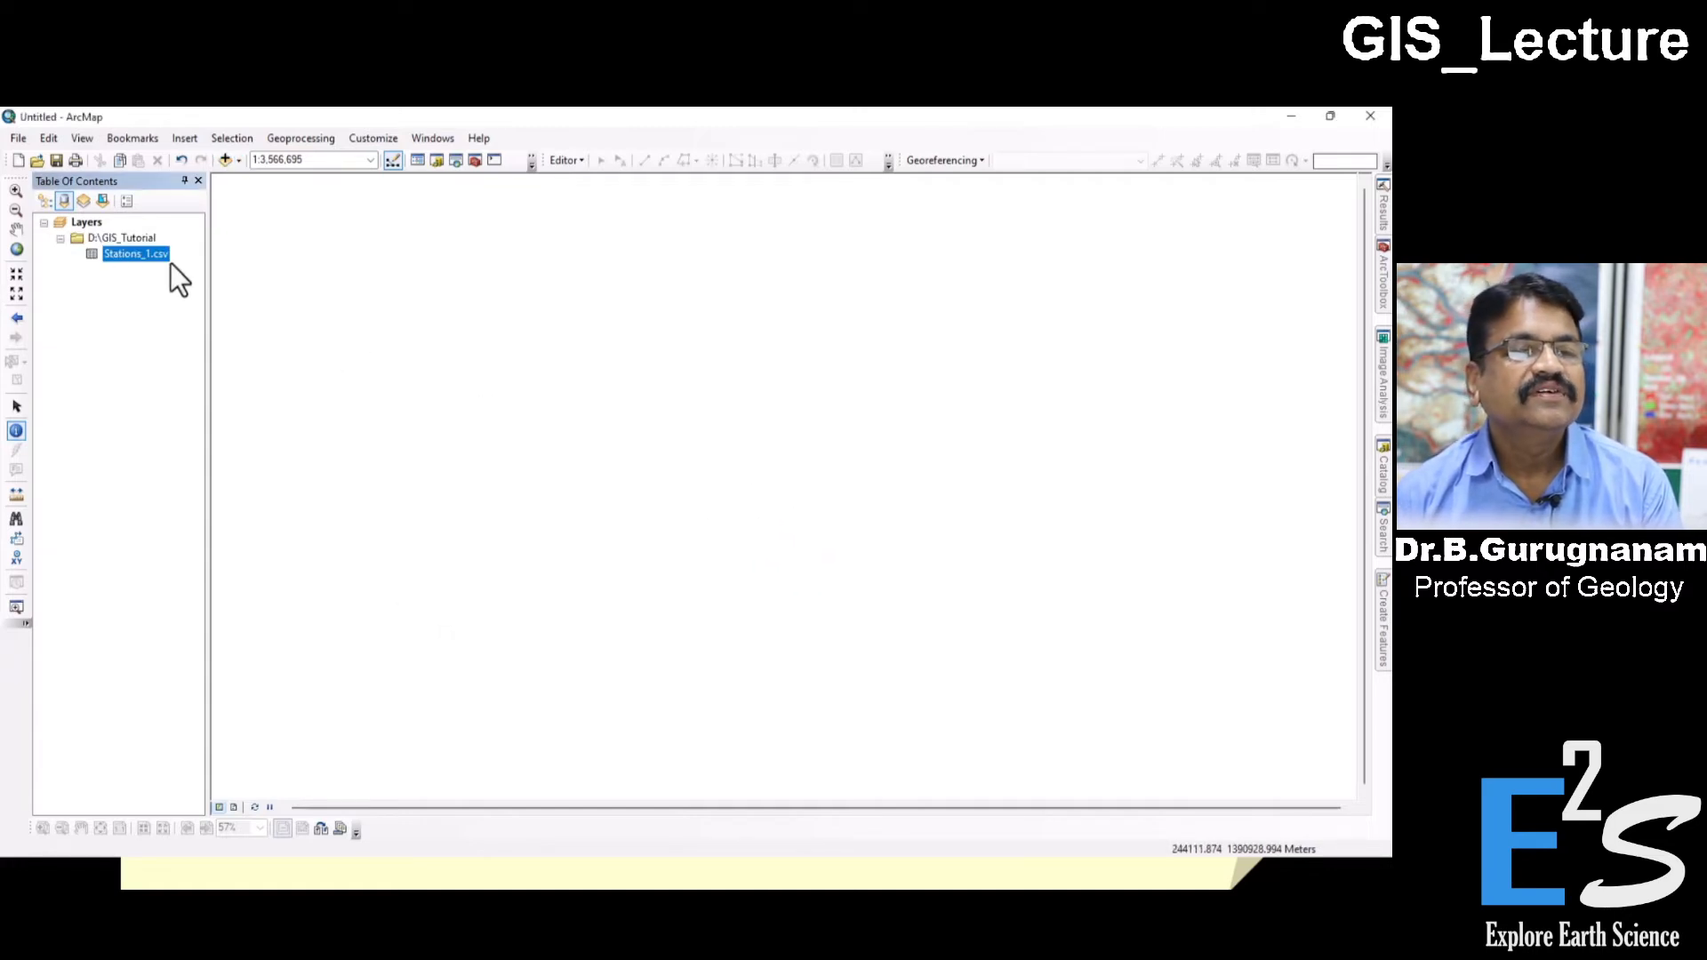
Step: Open the Stations_1.csv table, examine its Stations, Latitude and Longitude fields, and close it
right_click(144, 254)
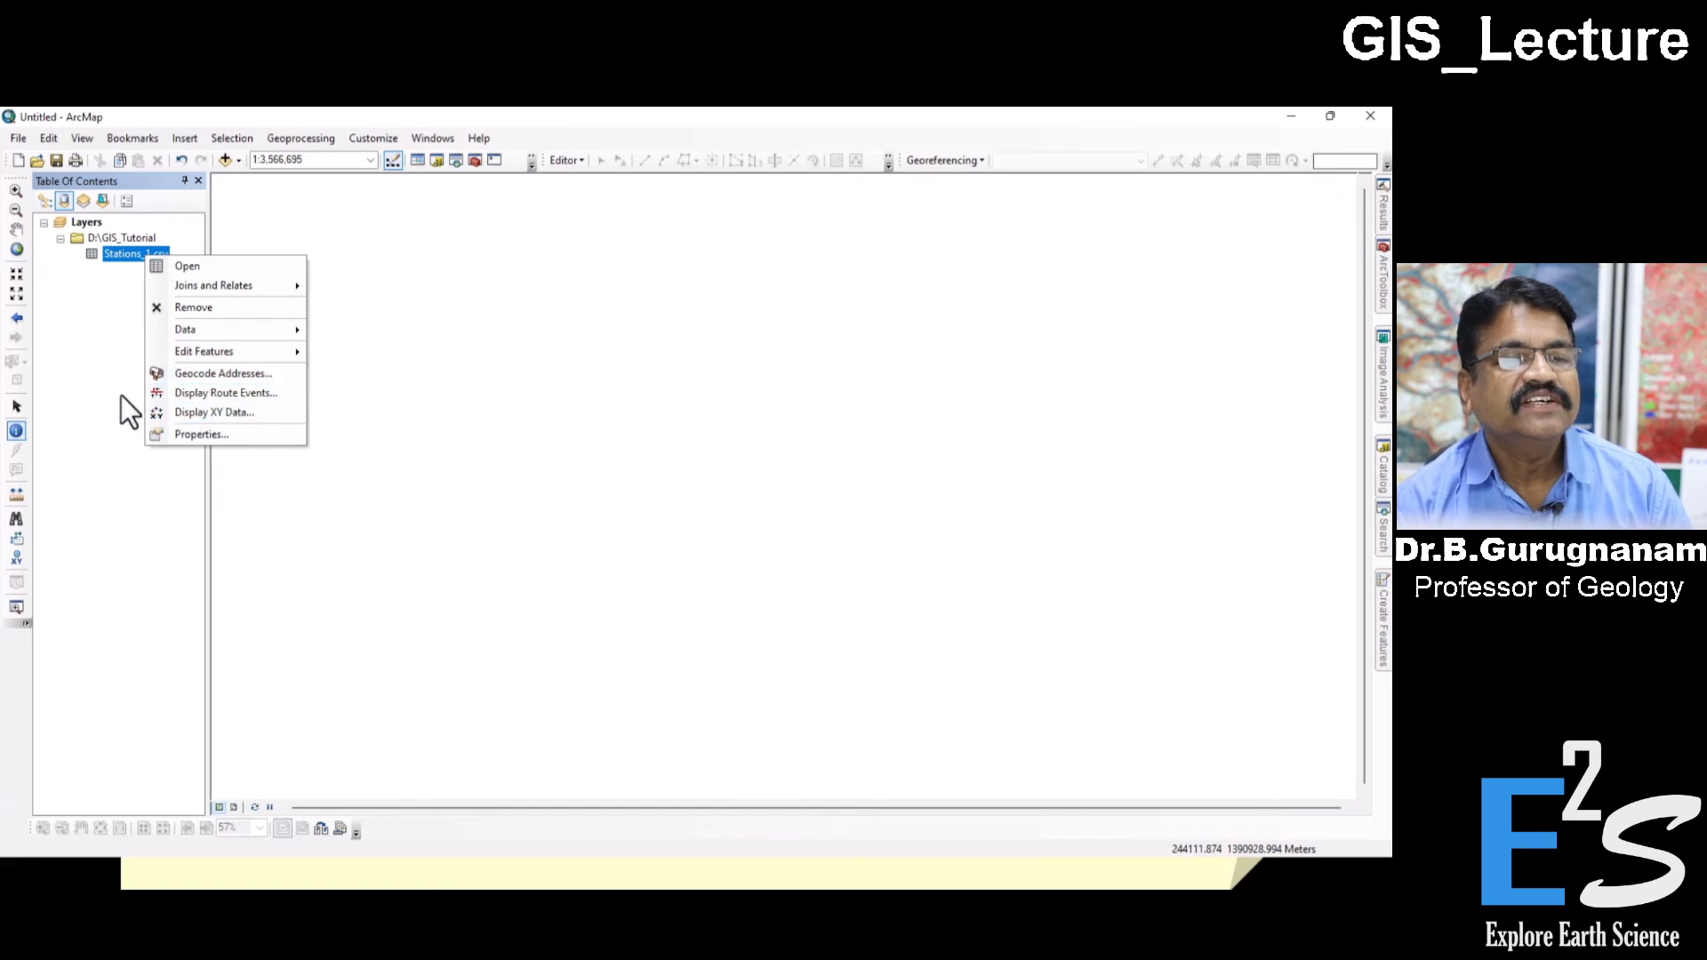
left_click(135, 277)
right_click(139, 260)
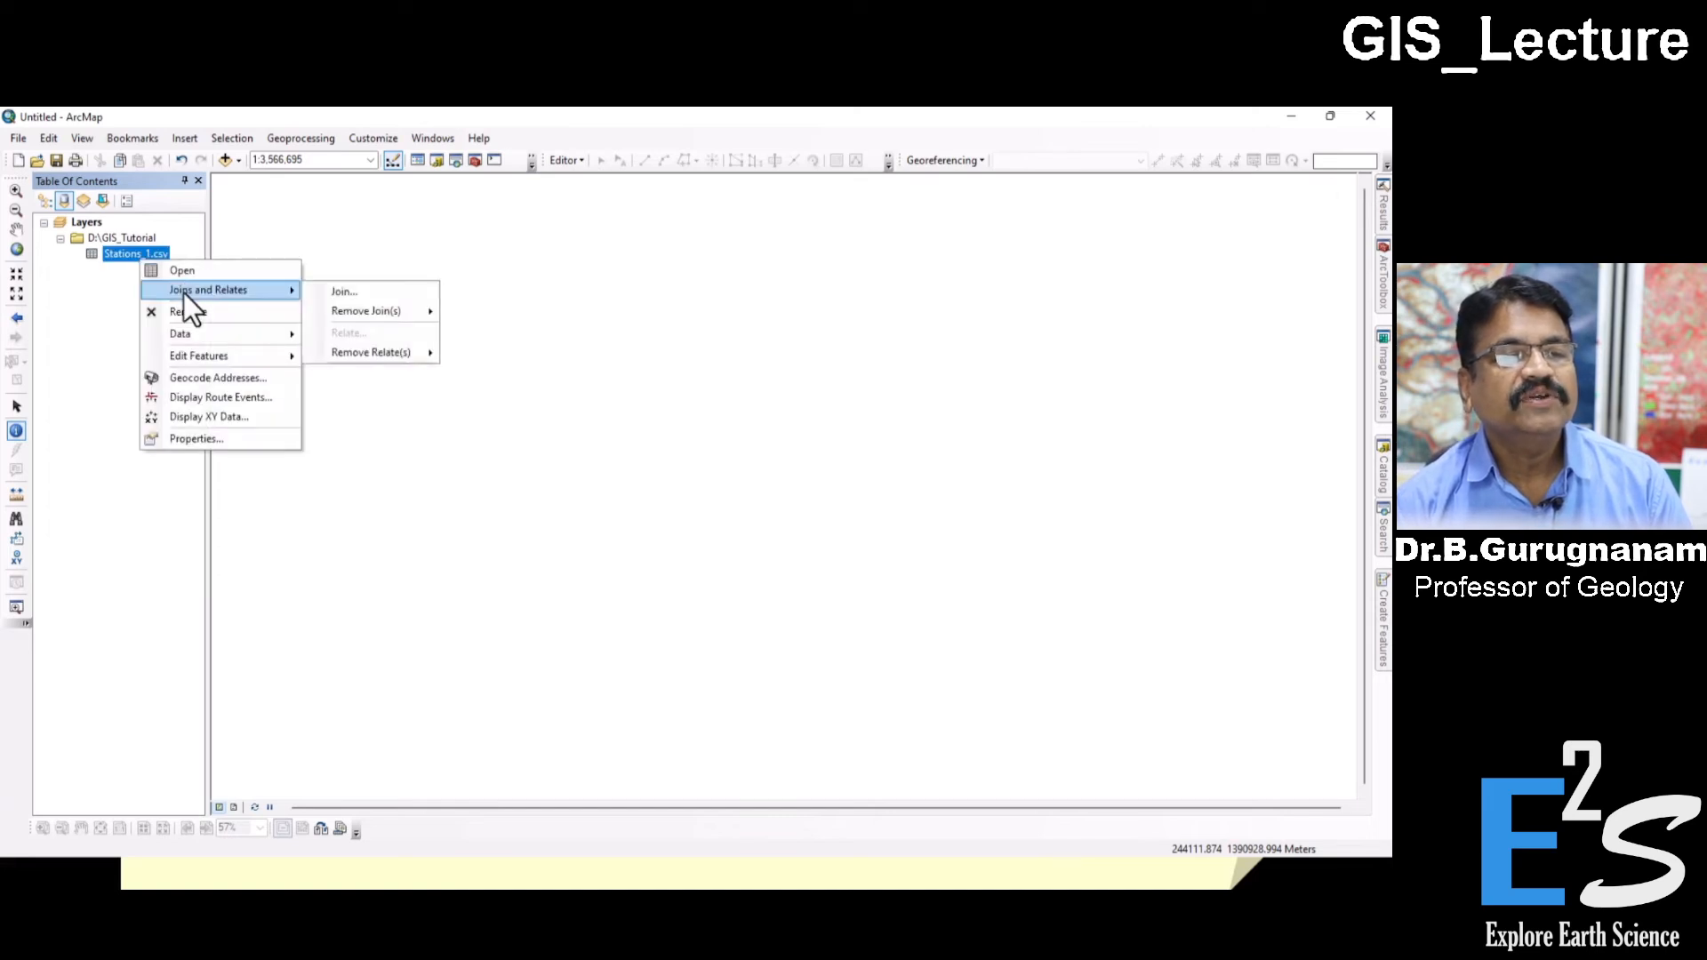
left_click(178, 276)
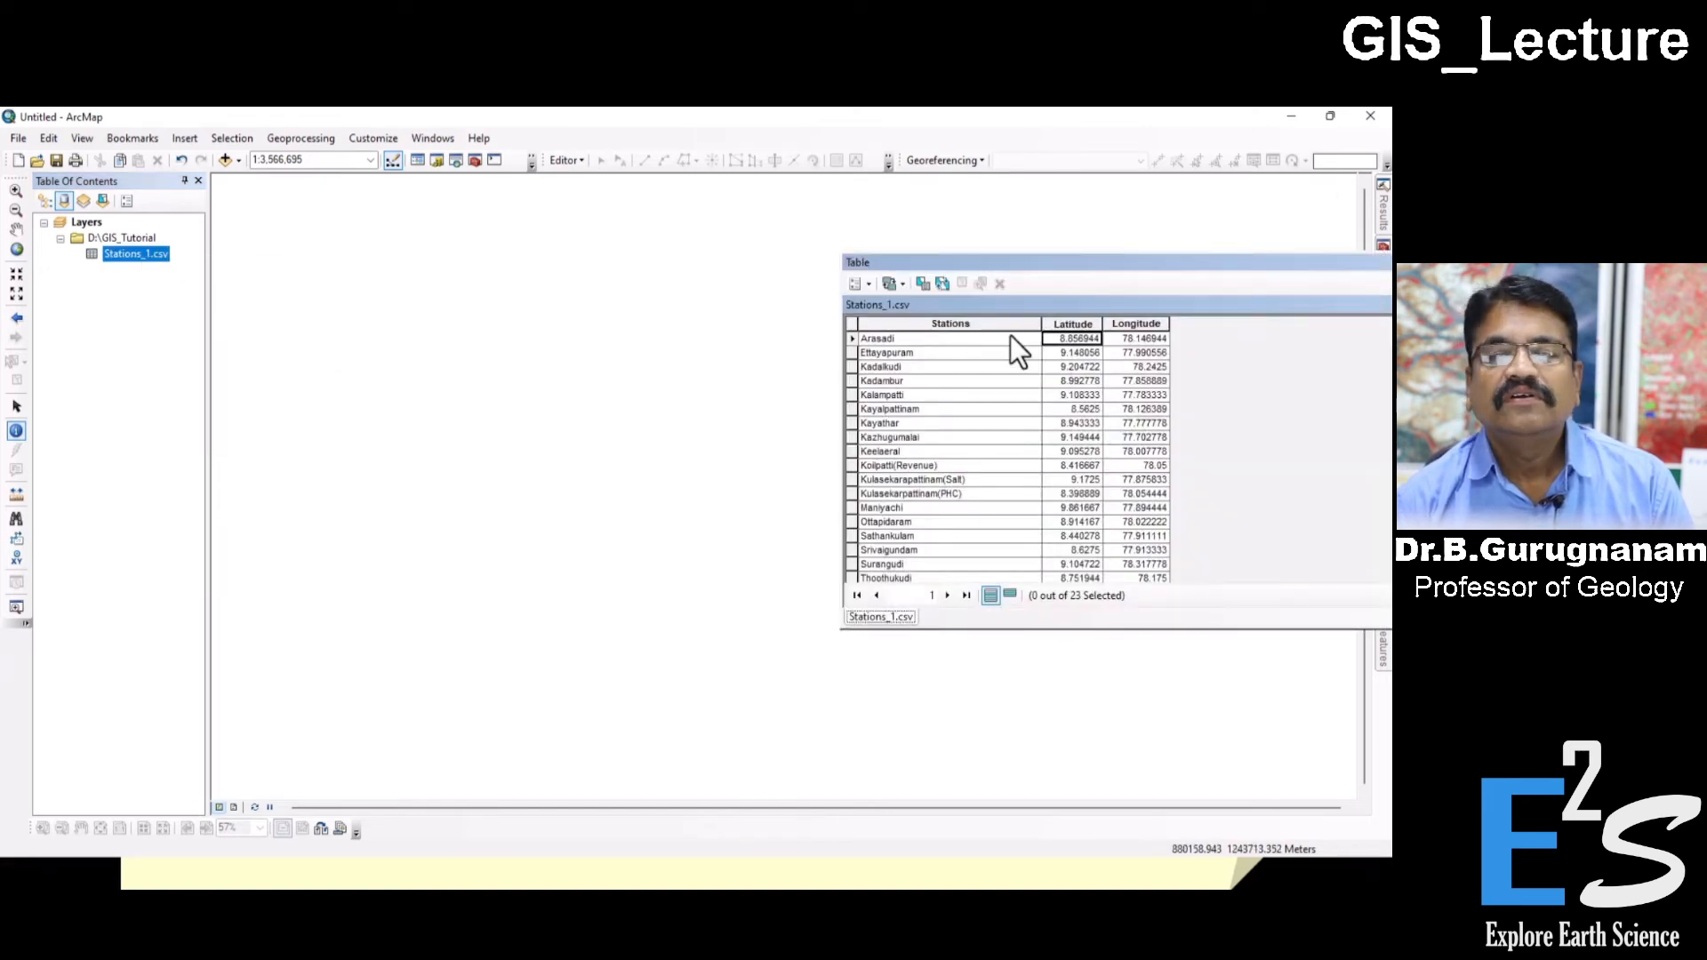
left_click_drag(1006, 268, 660, 267)
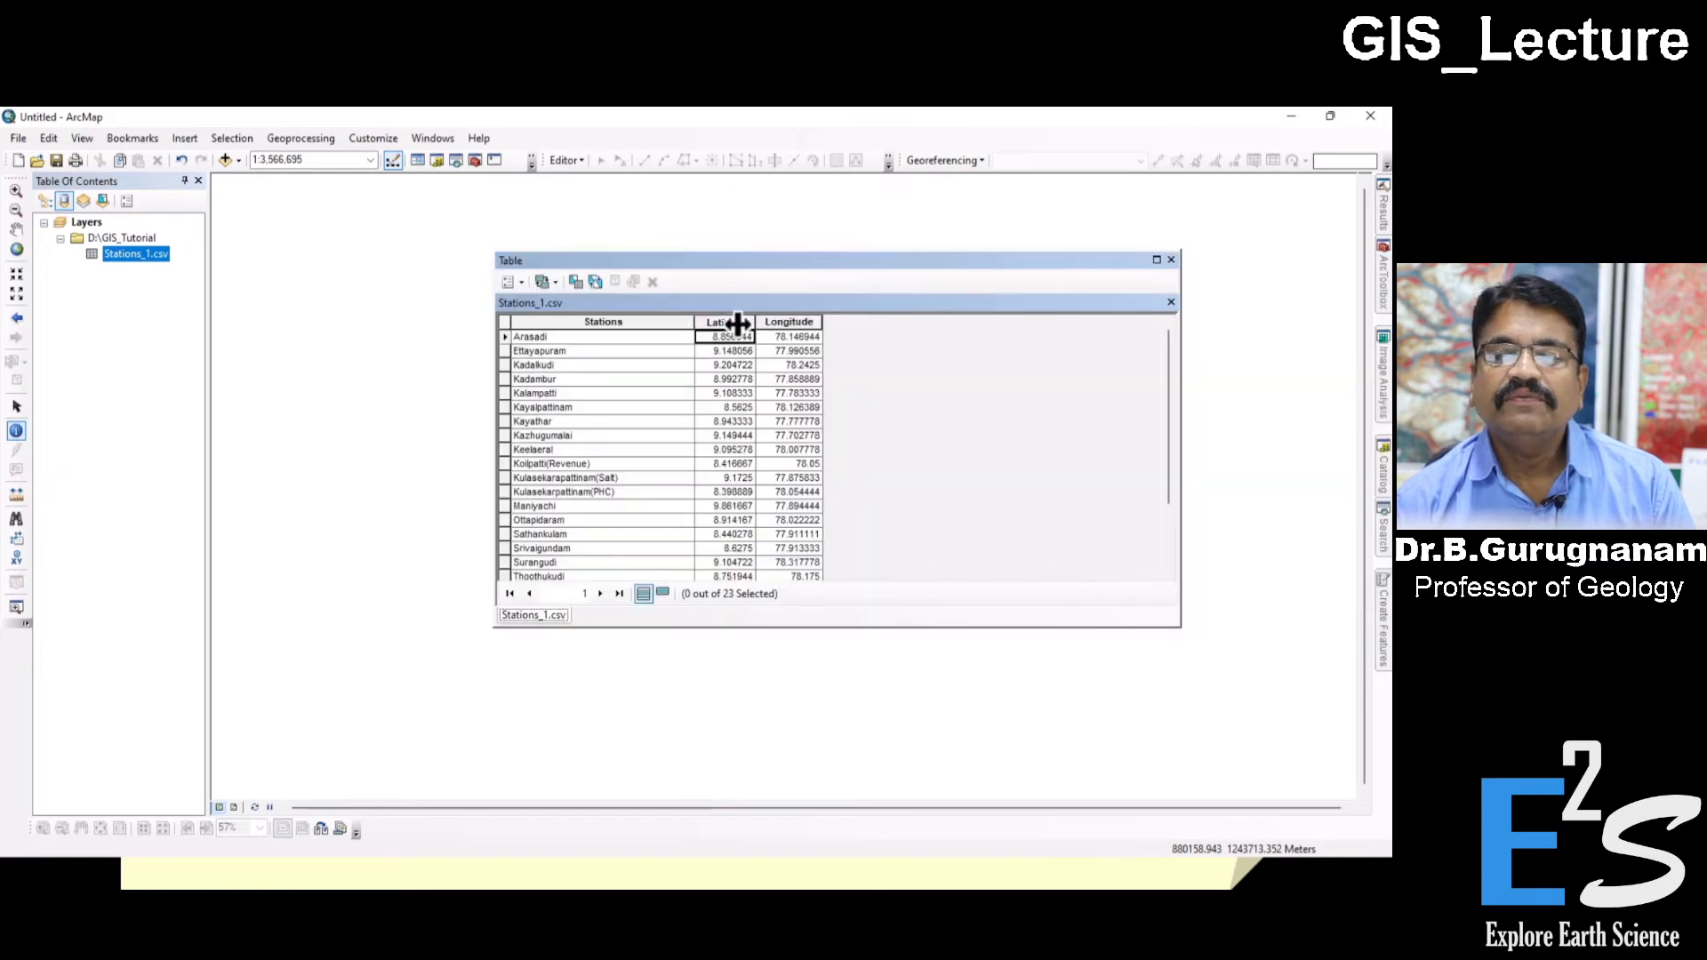
left_click(736, 322)
left_click(675, 324)
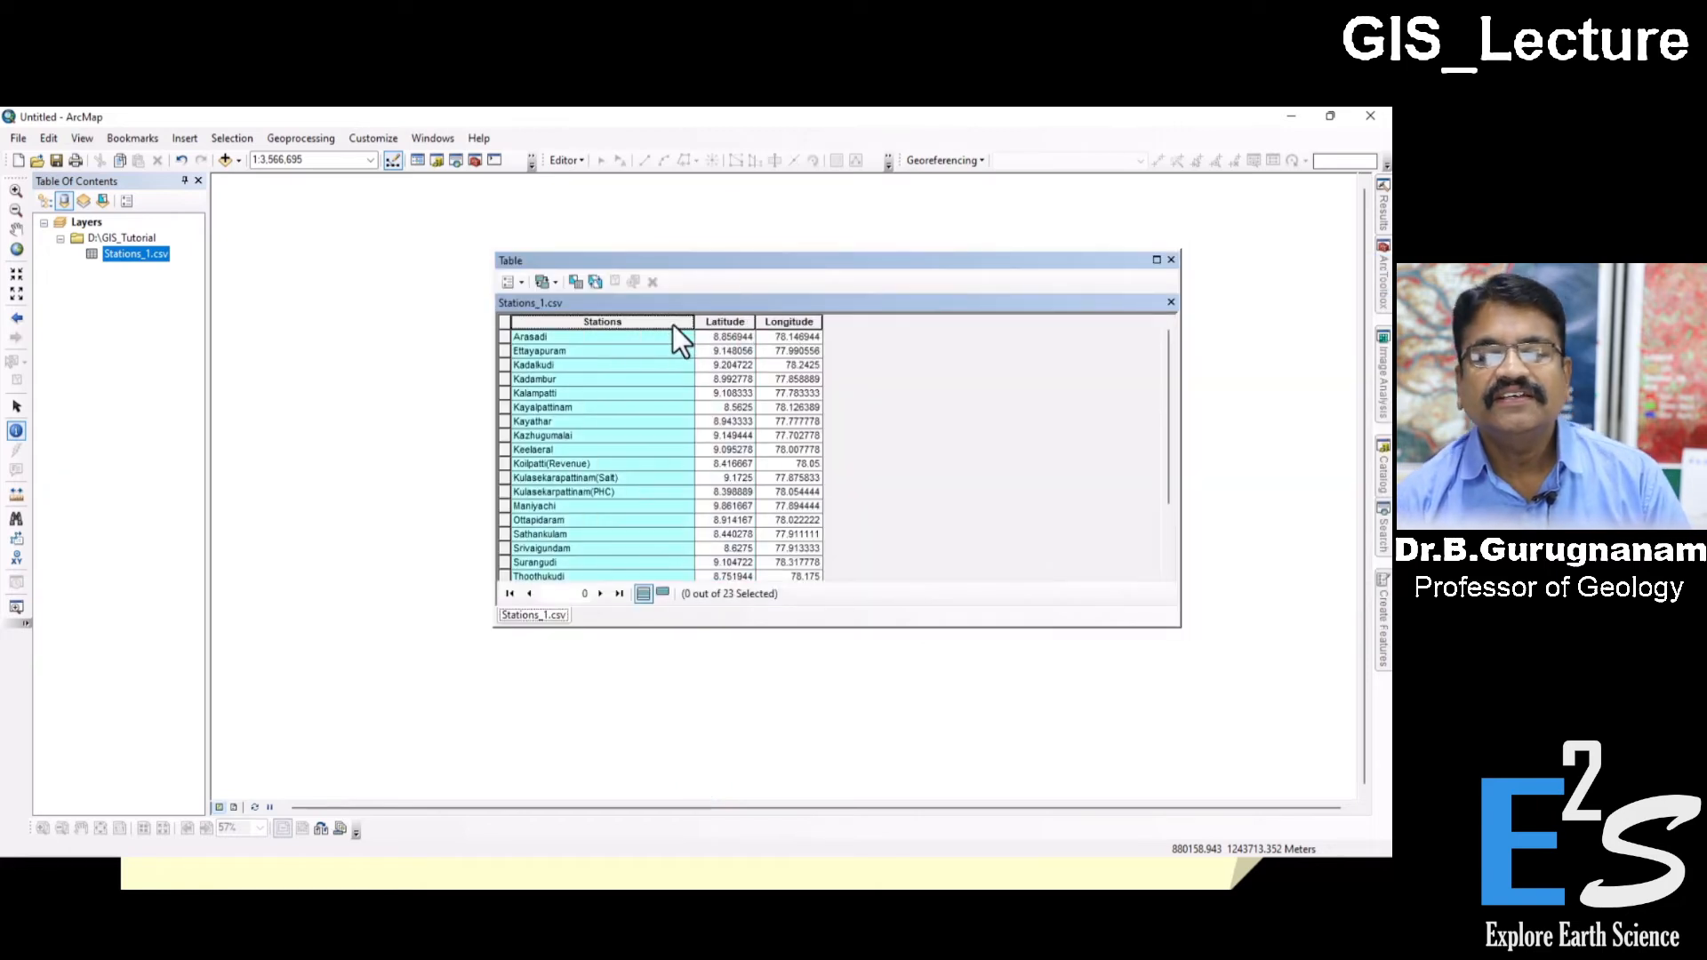
left_click(800, 321)
left_click(738, 323)
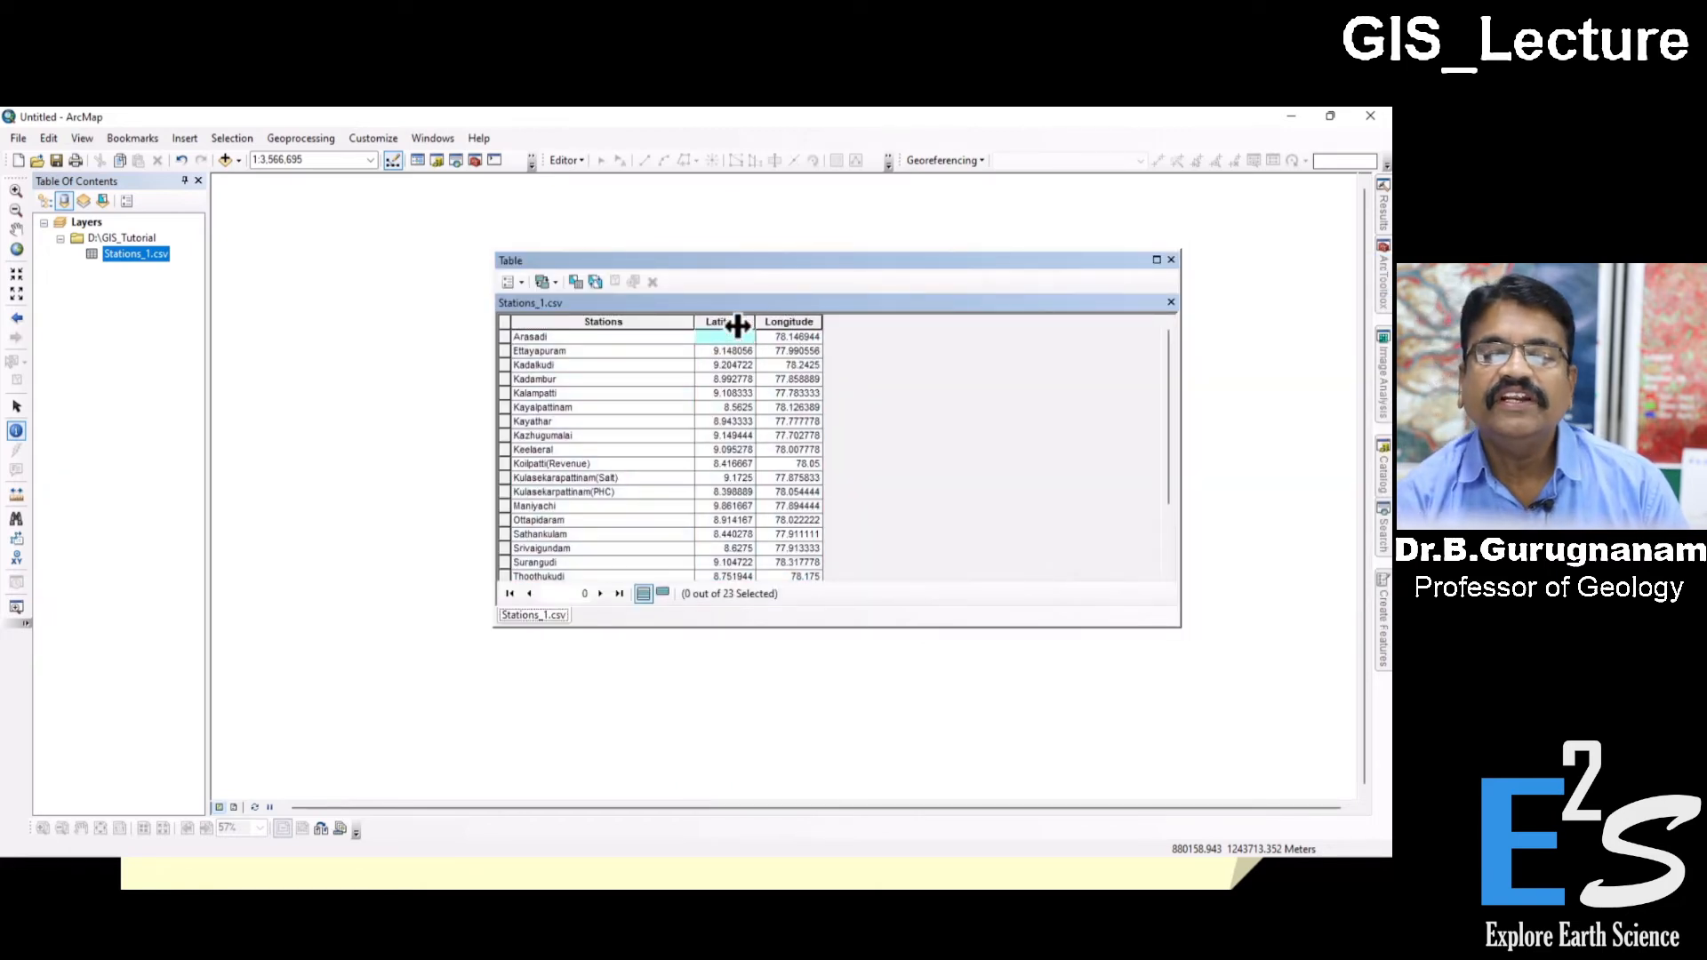
left_click(1172, 259)
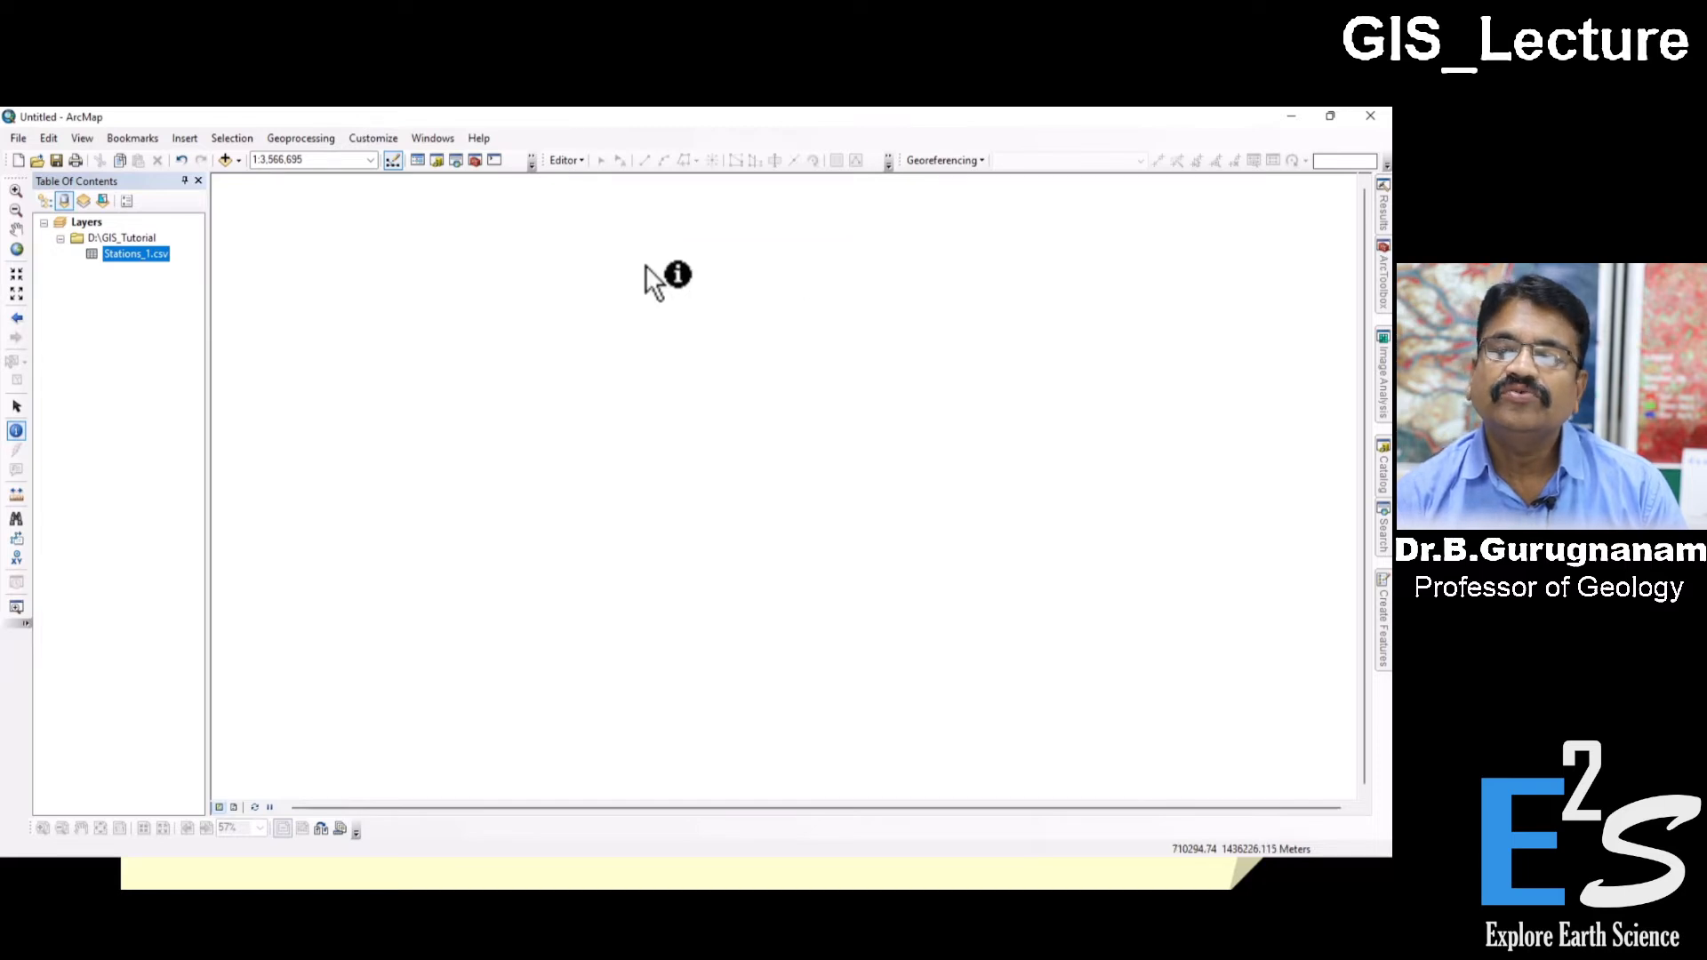
Step: Display the XY data of Stations_1.csv as points, with Longitude as X field, Latitude as Y field and WGS_1984_UTM_Zone_43N as coordinate system
right_click(115, 253)
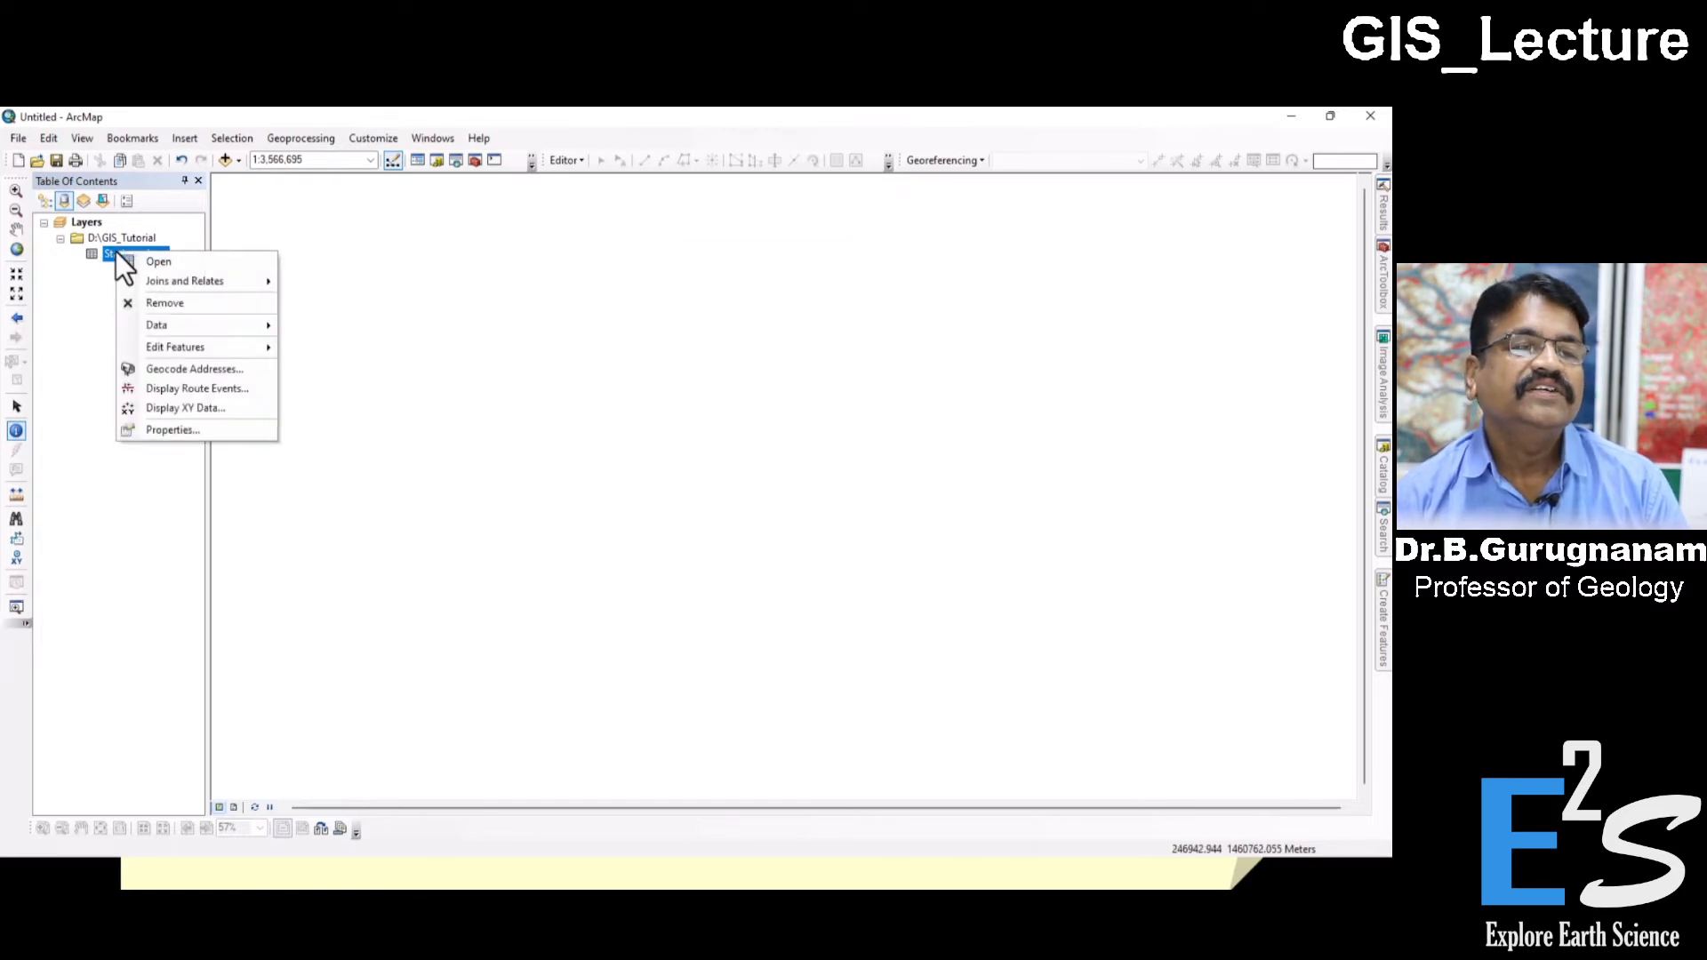
left_click(186, 408)
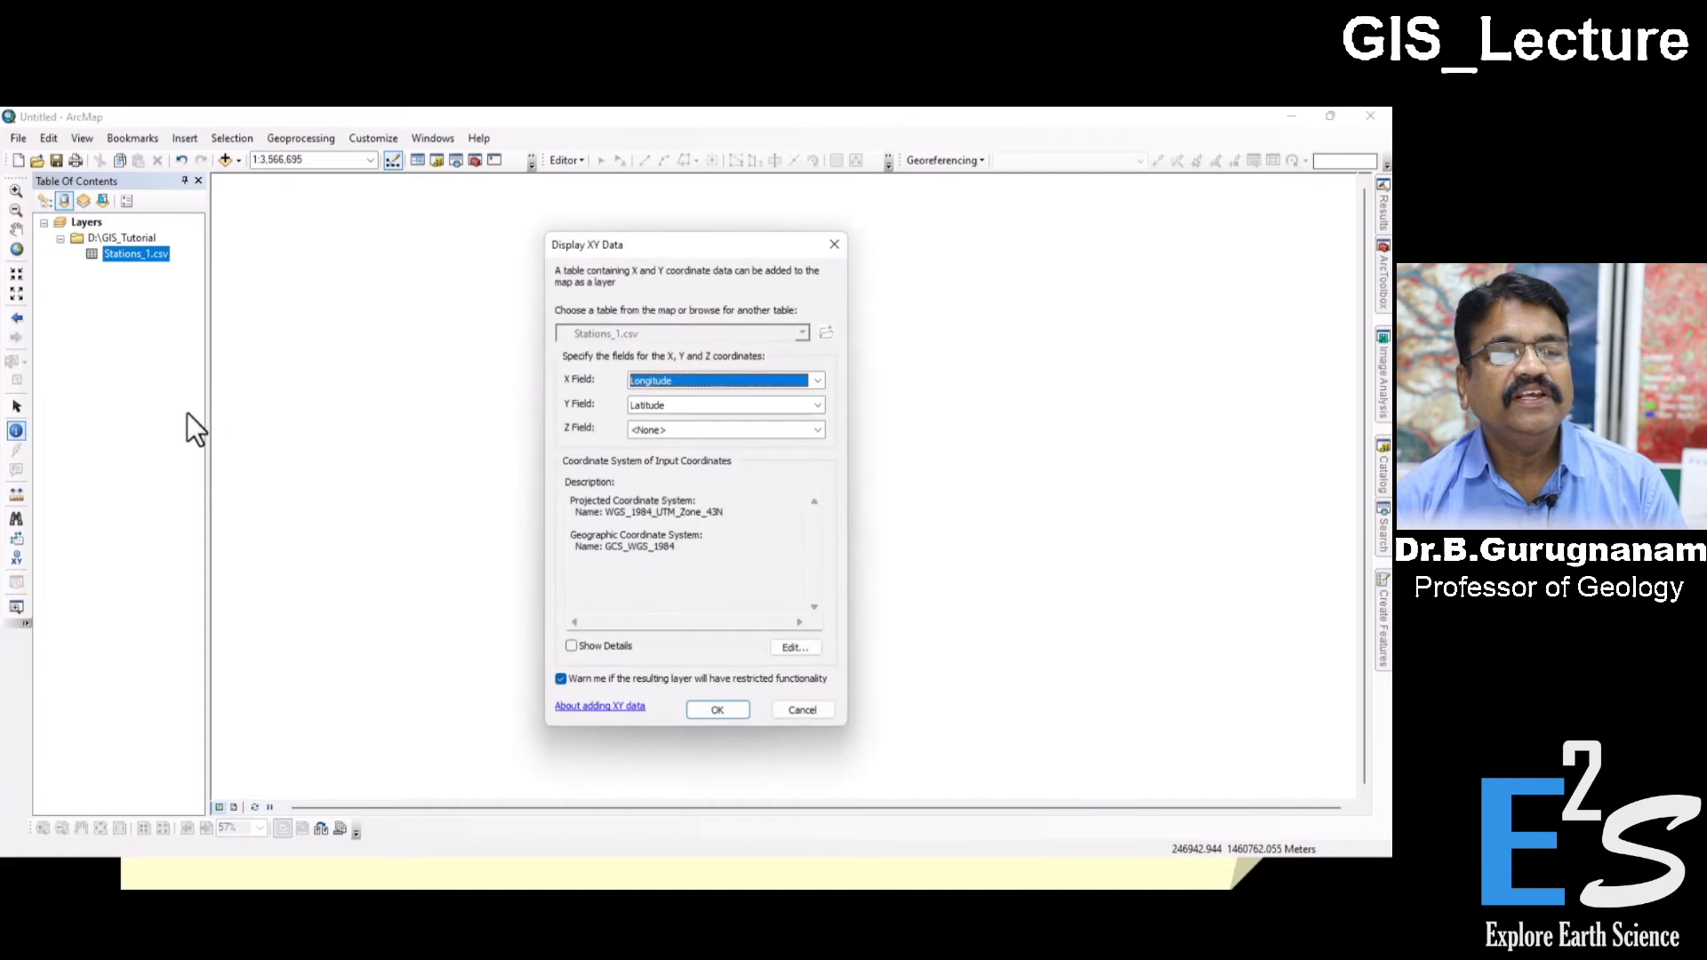
left_click(659, 376)
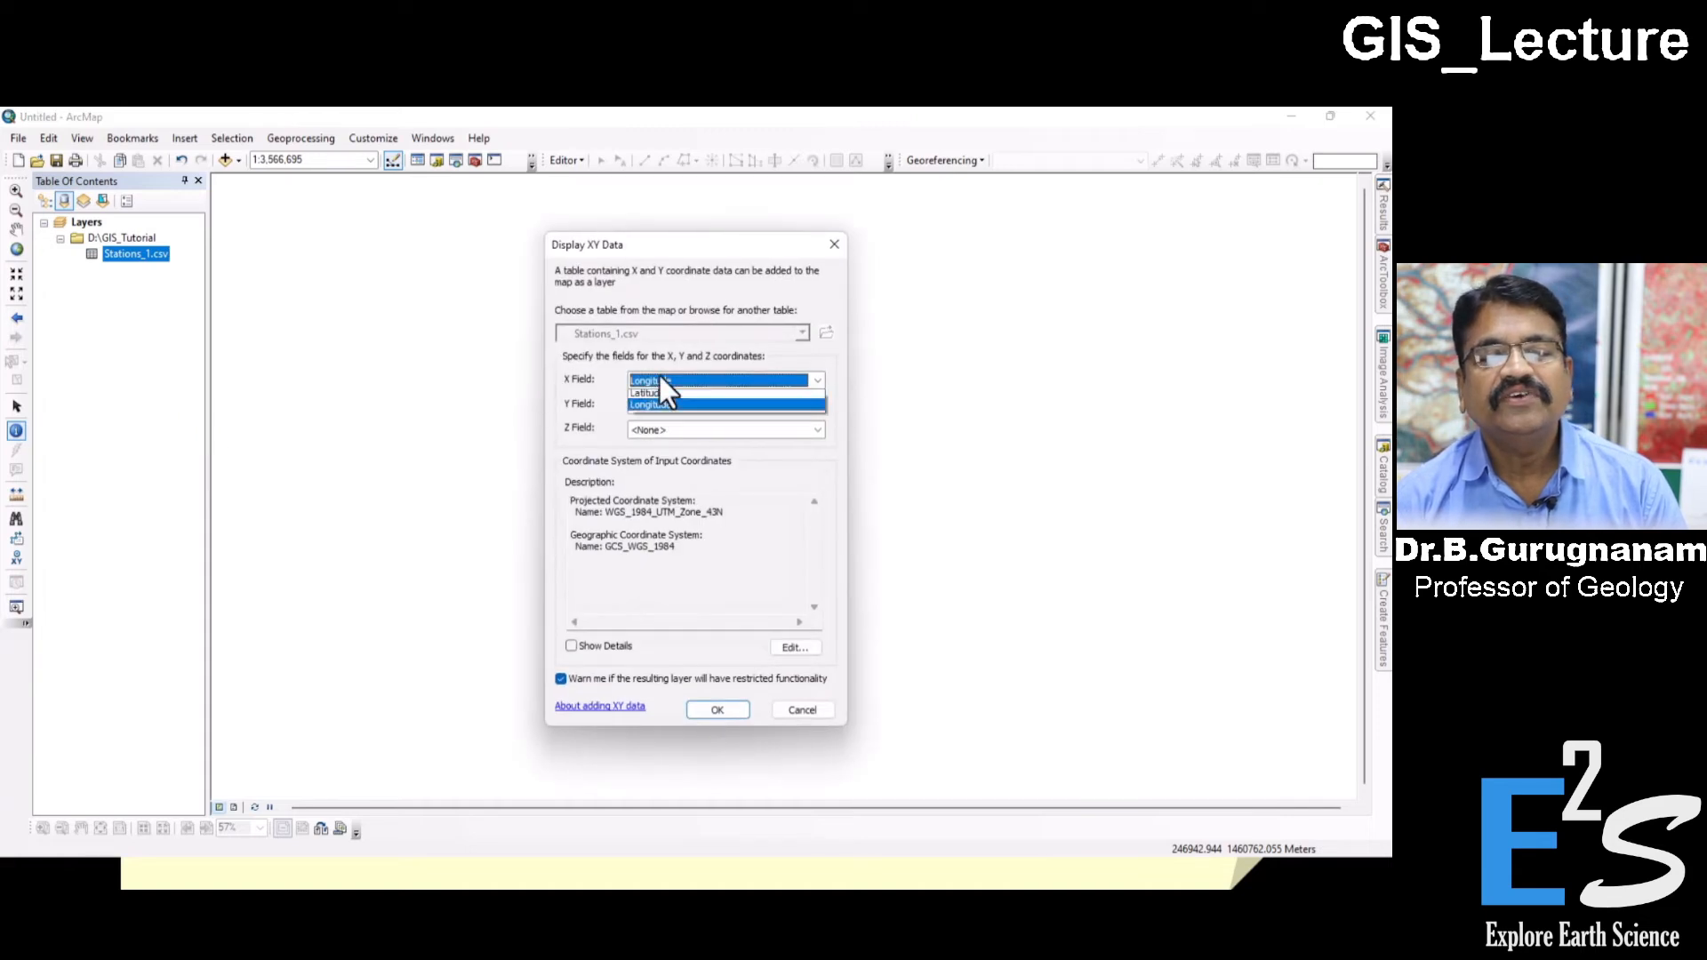
left_click(824, 386)
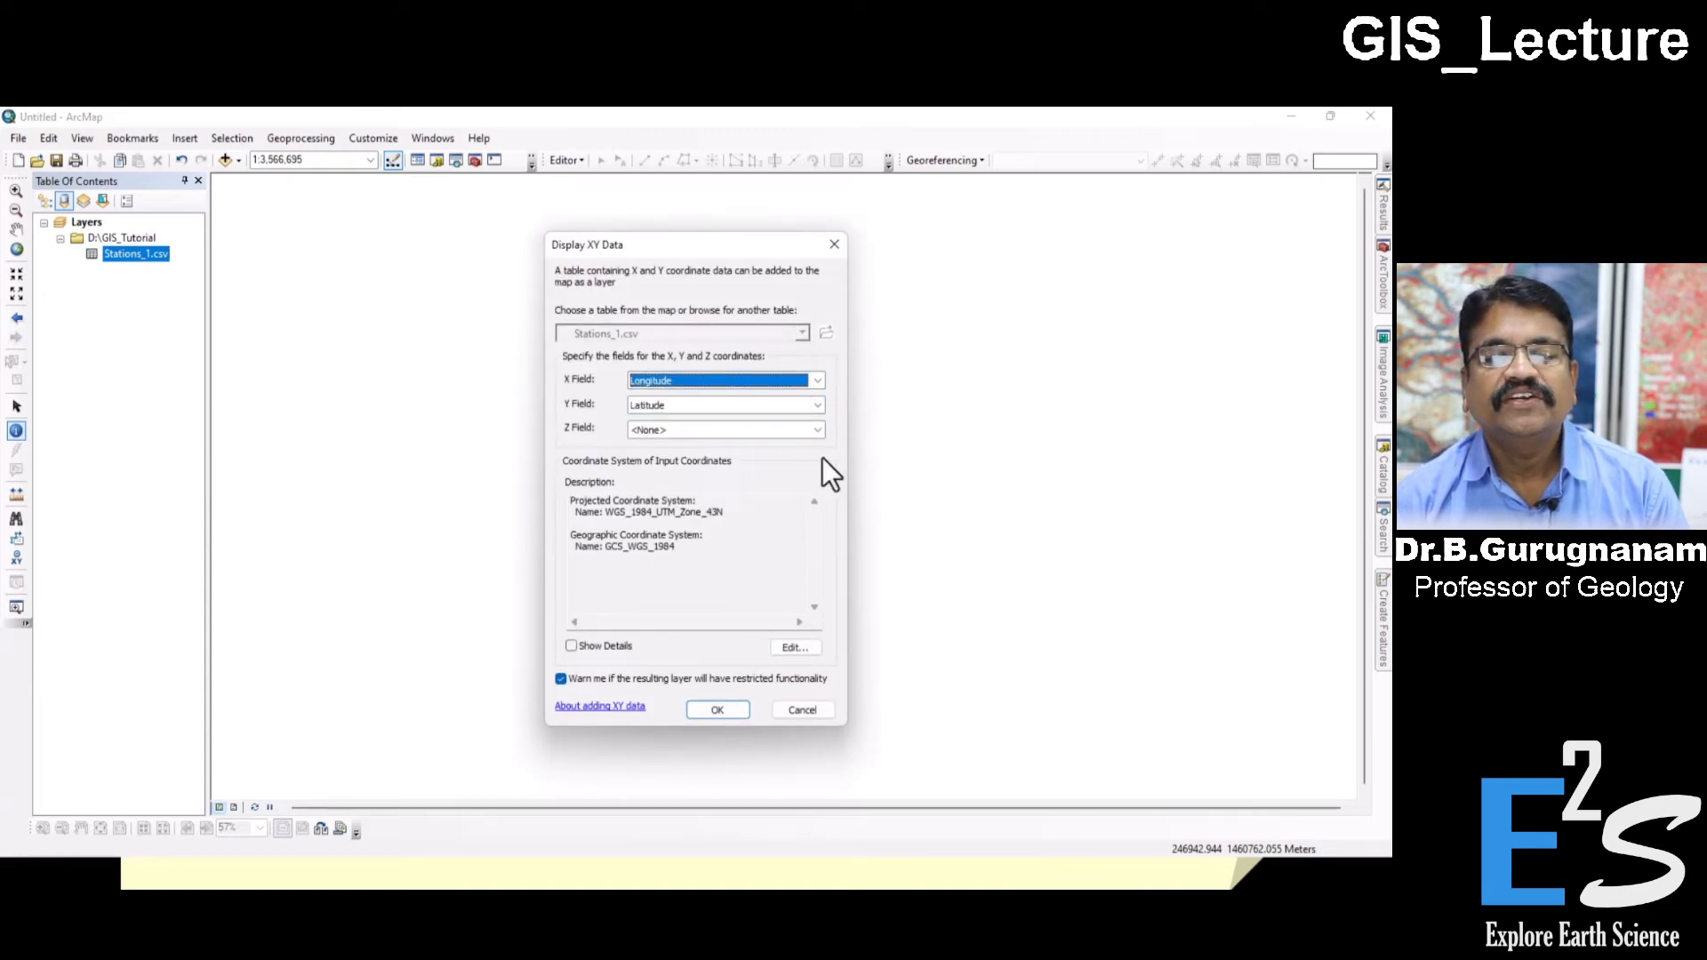
left_click(795, 647)
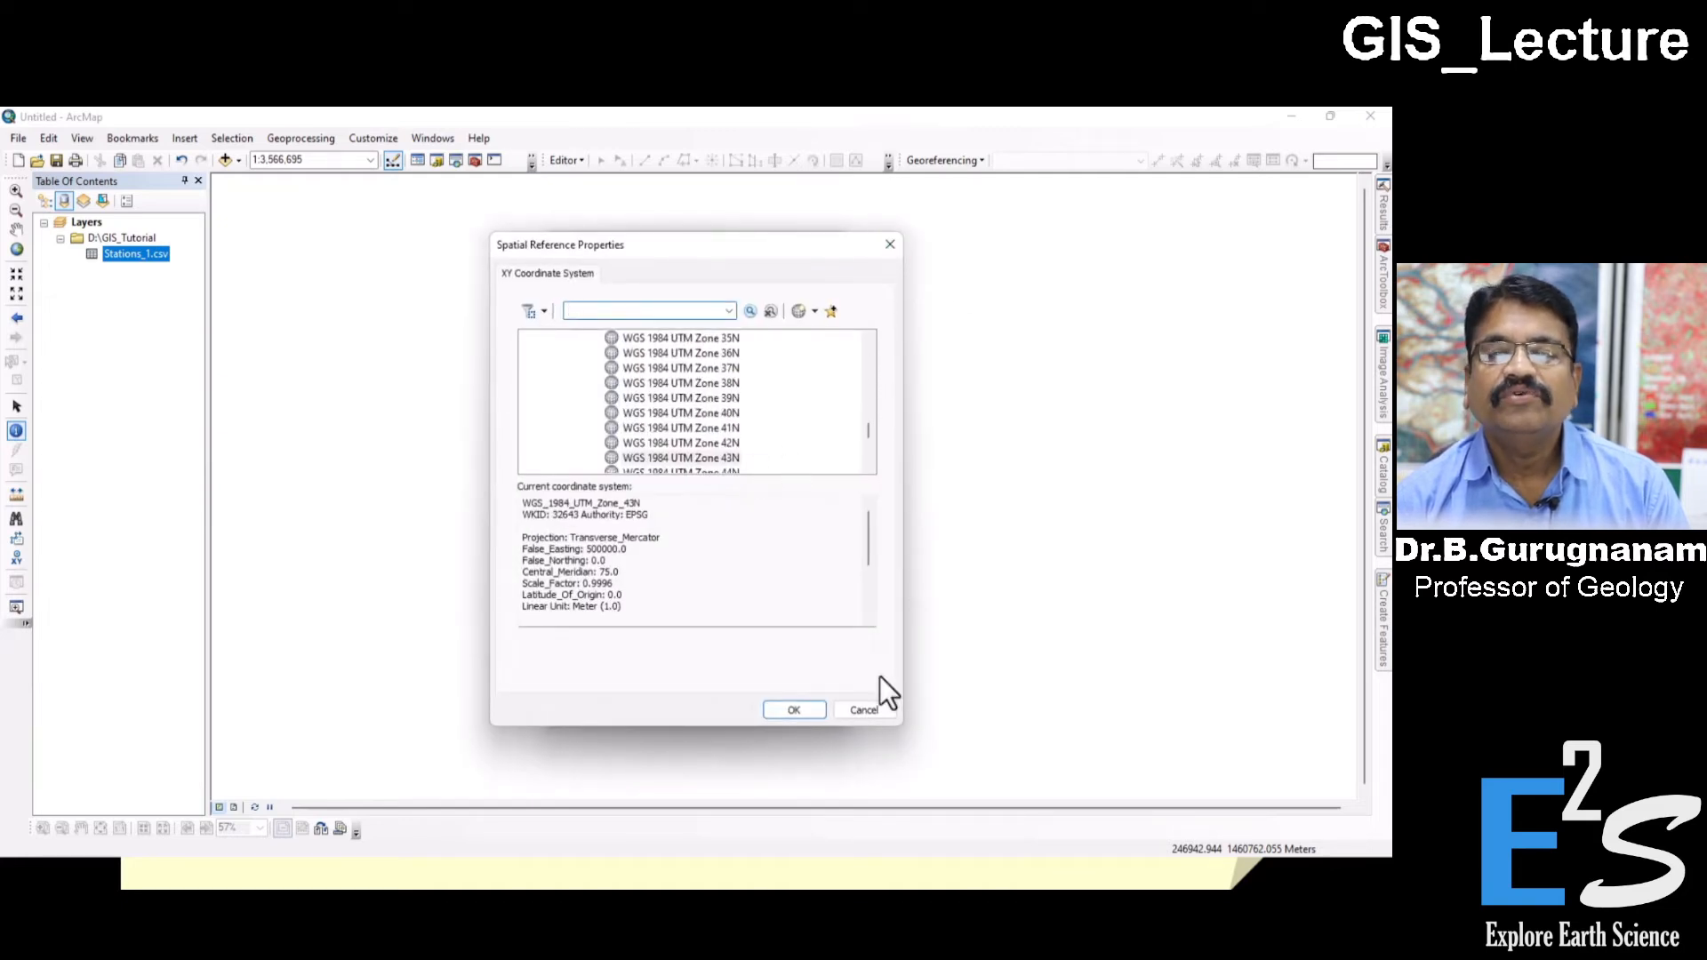
left_click(867, 709)
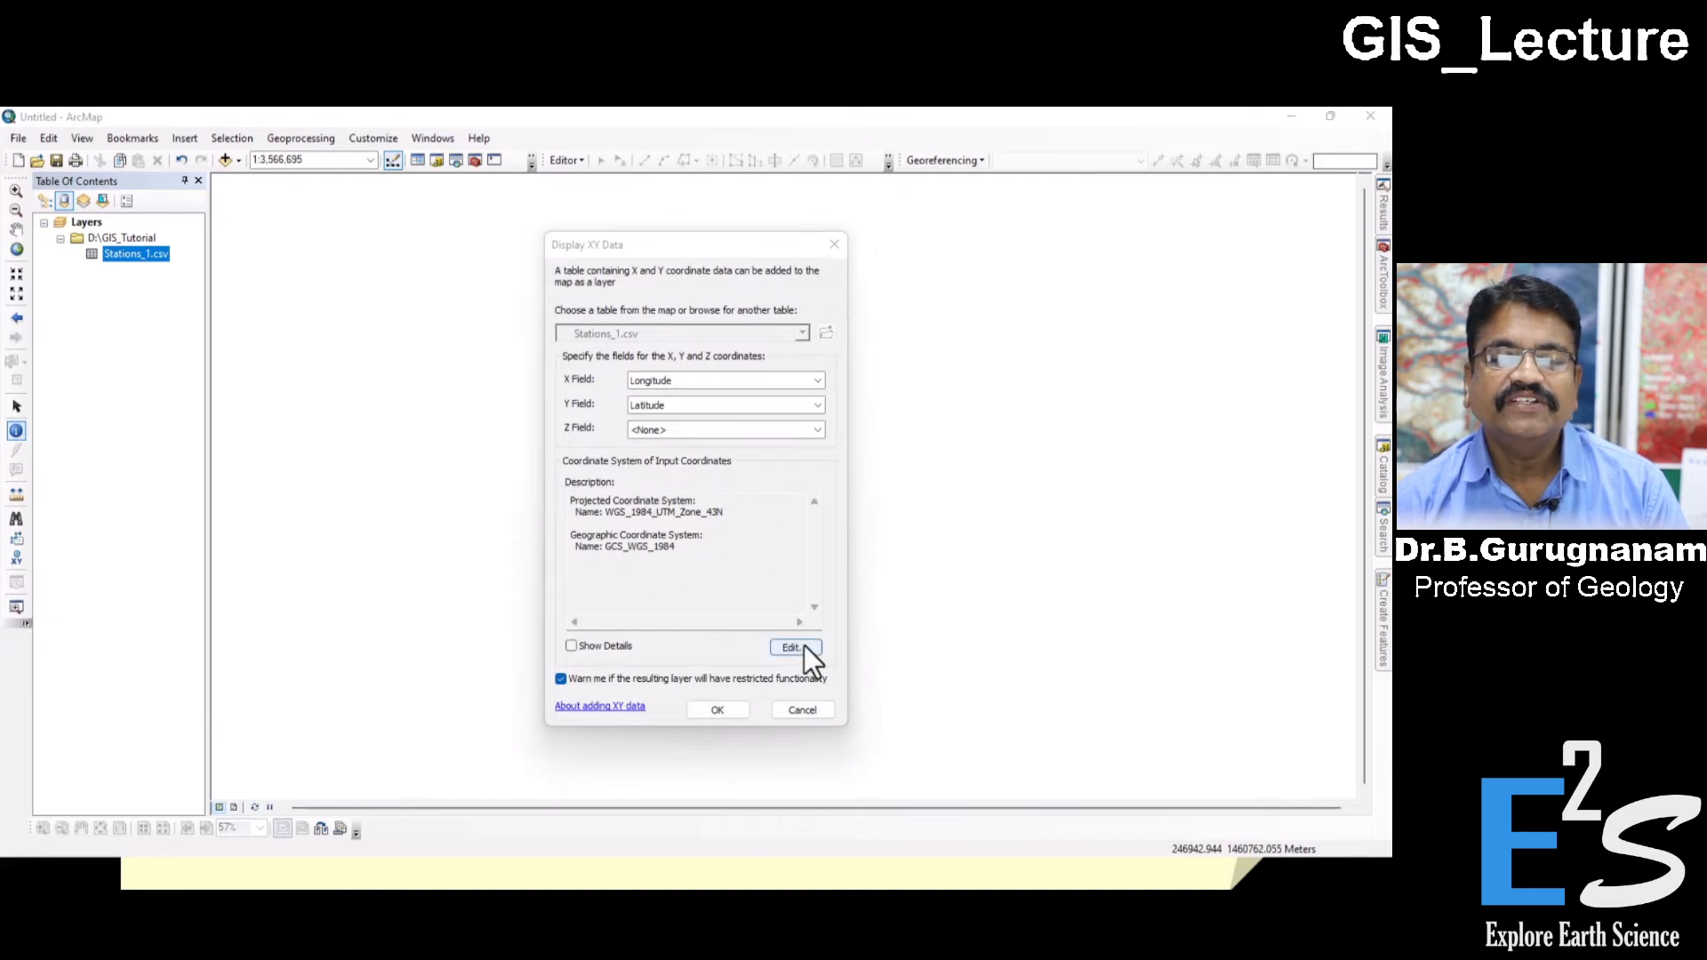
left_click(709, 709)
left_click(745, 585)
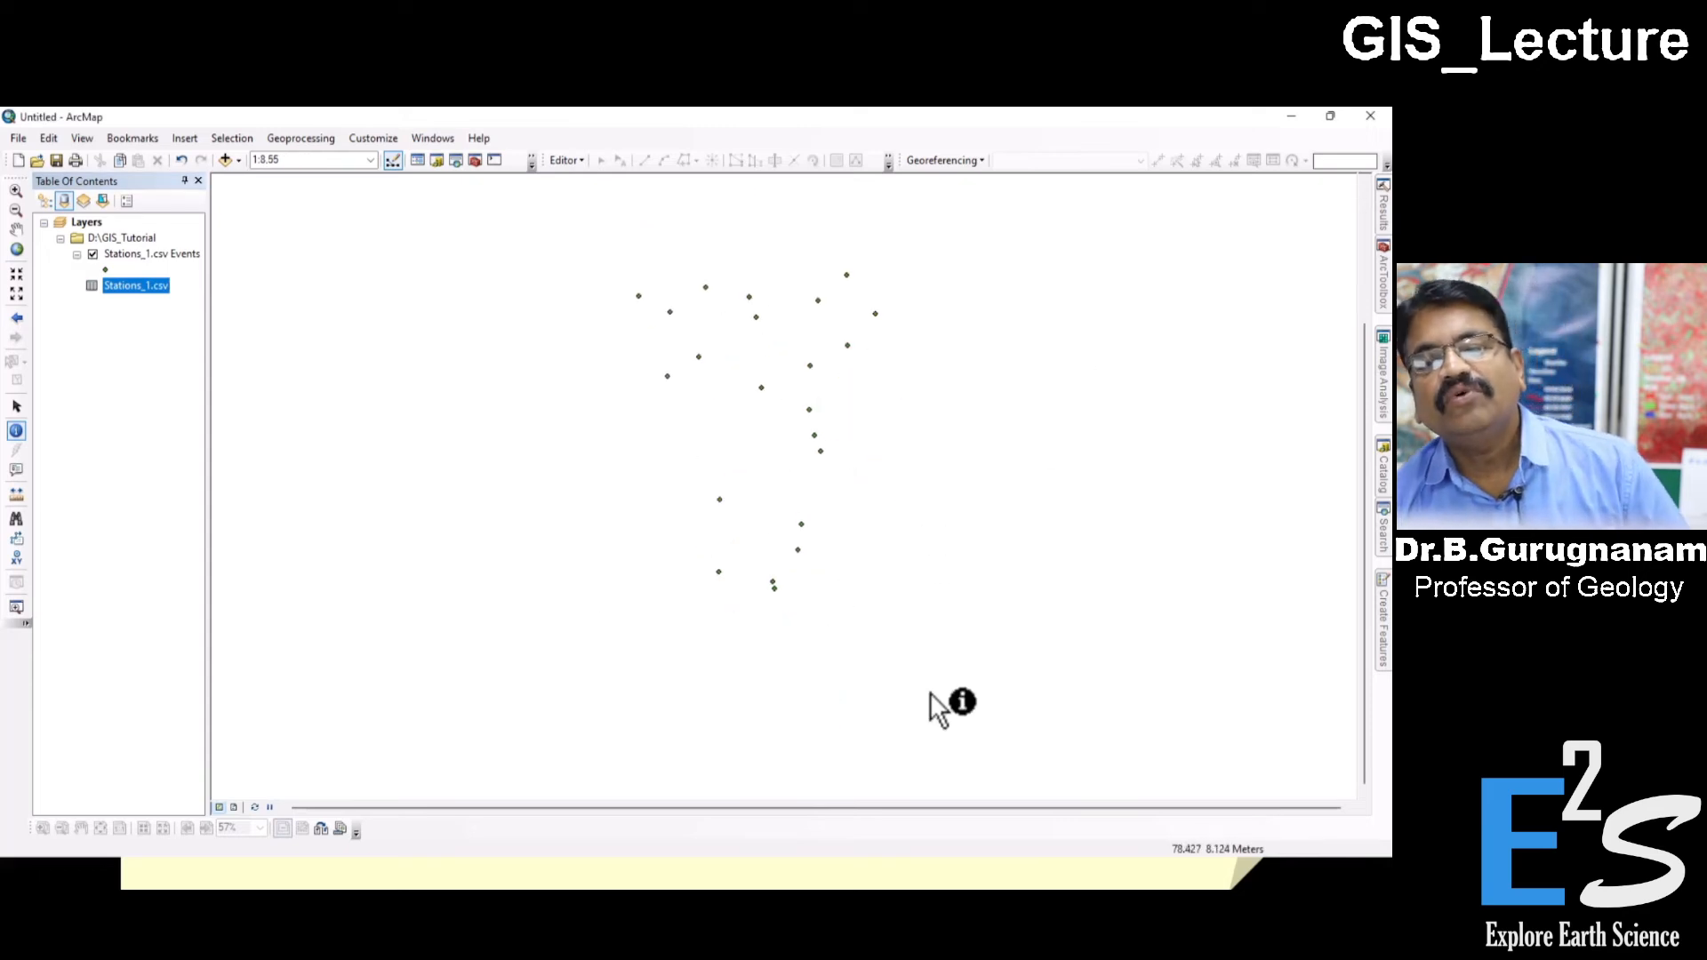
Step: Open the attribute table of the Stations_1.csv Events layer, look through the station records, and close it
left_click(17, 249)
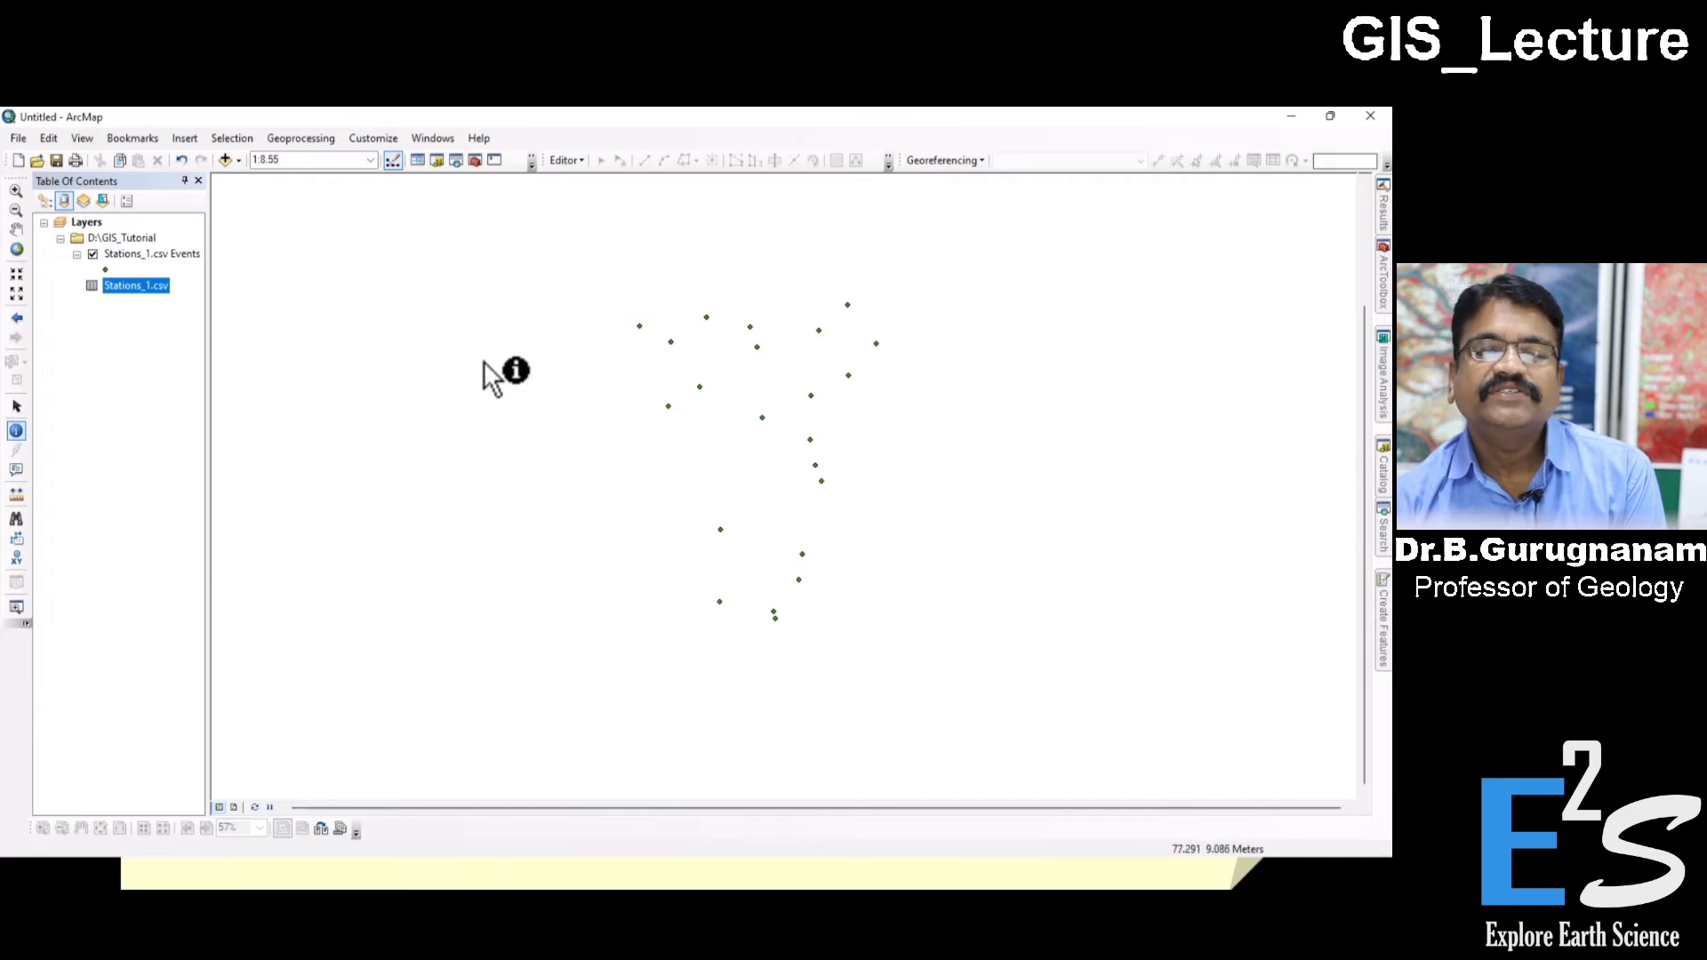
right_click(142, 260)
left_click(200, 311)
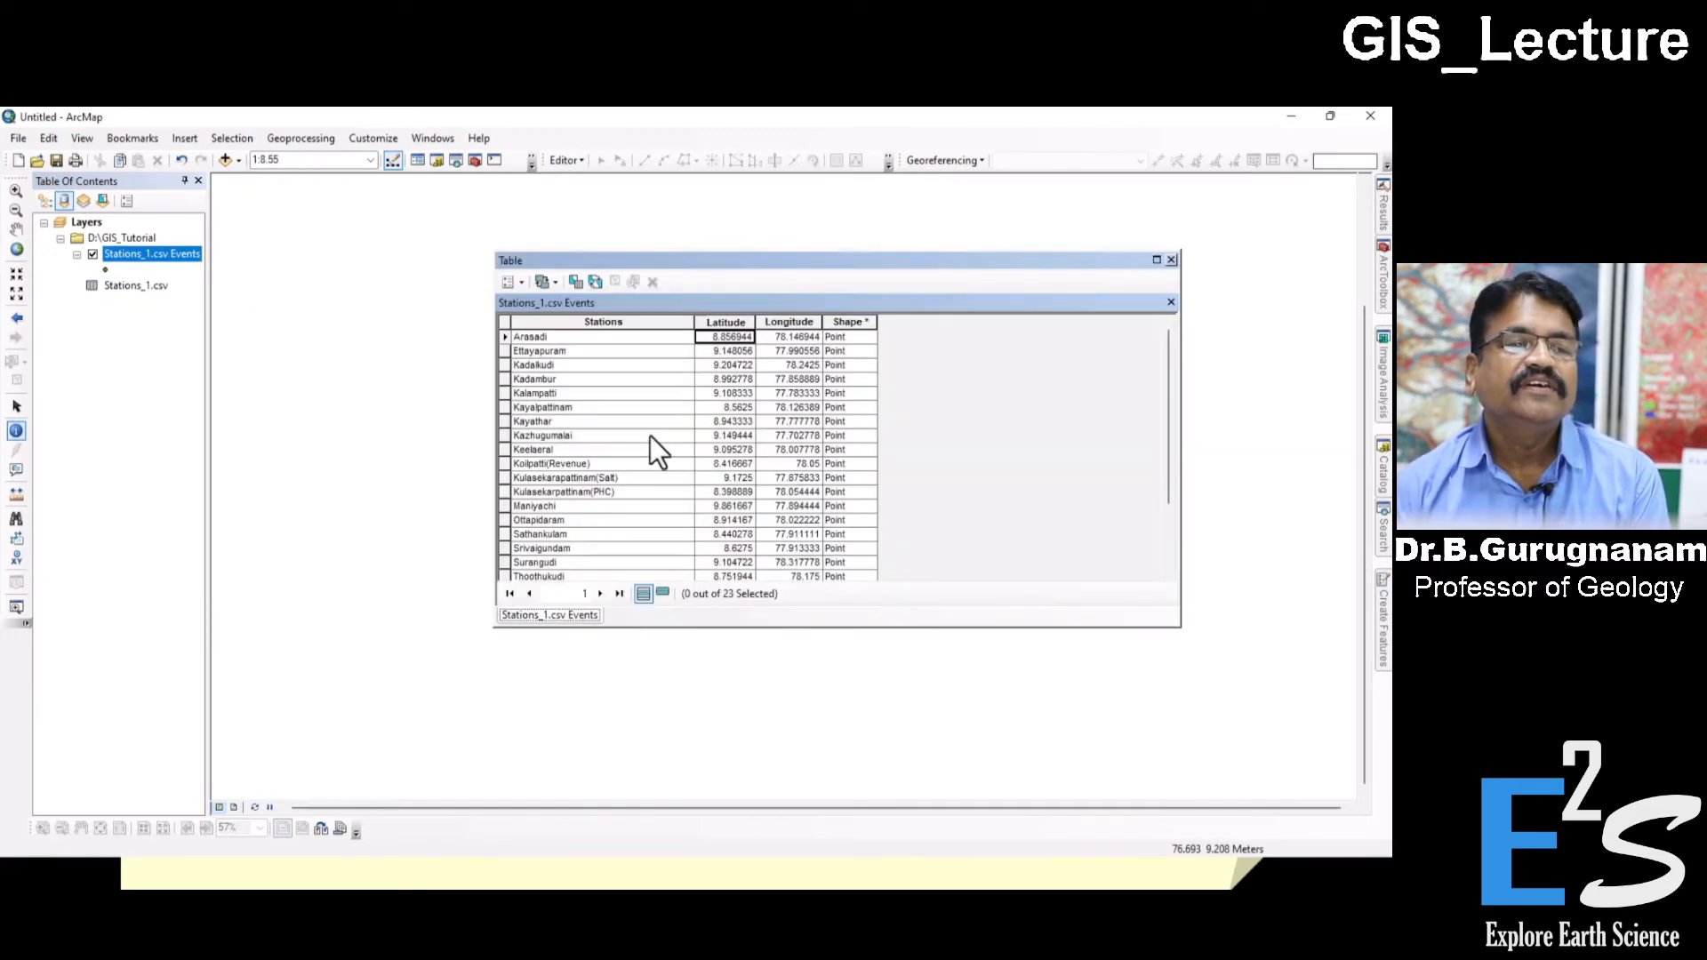
scroll(745, 462, "down", 2)
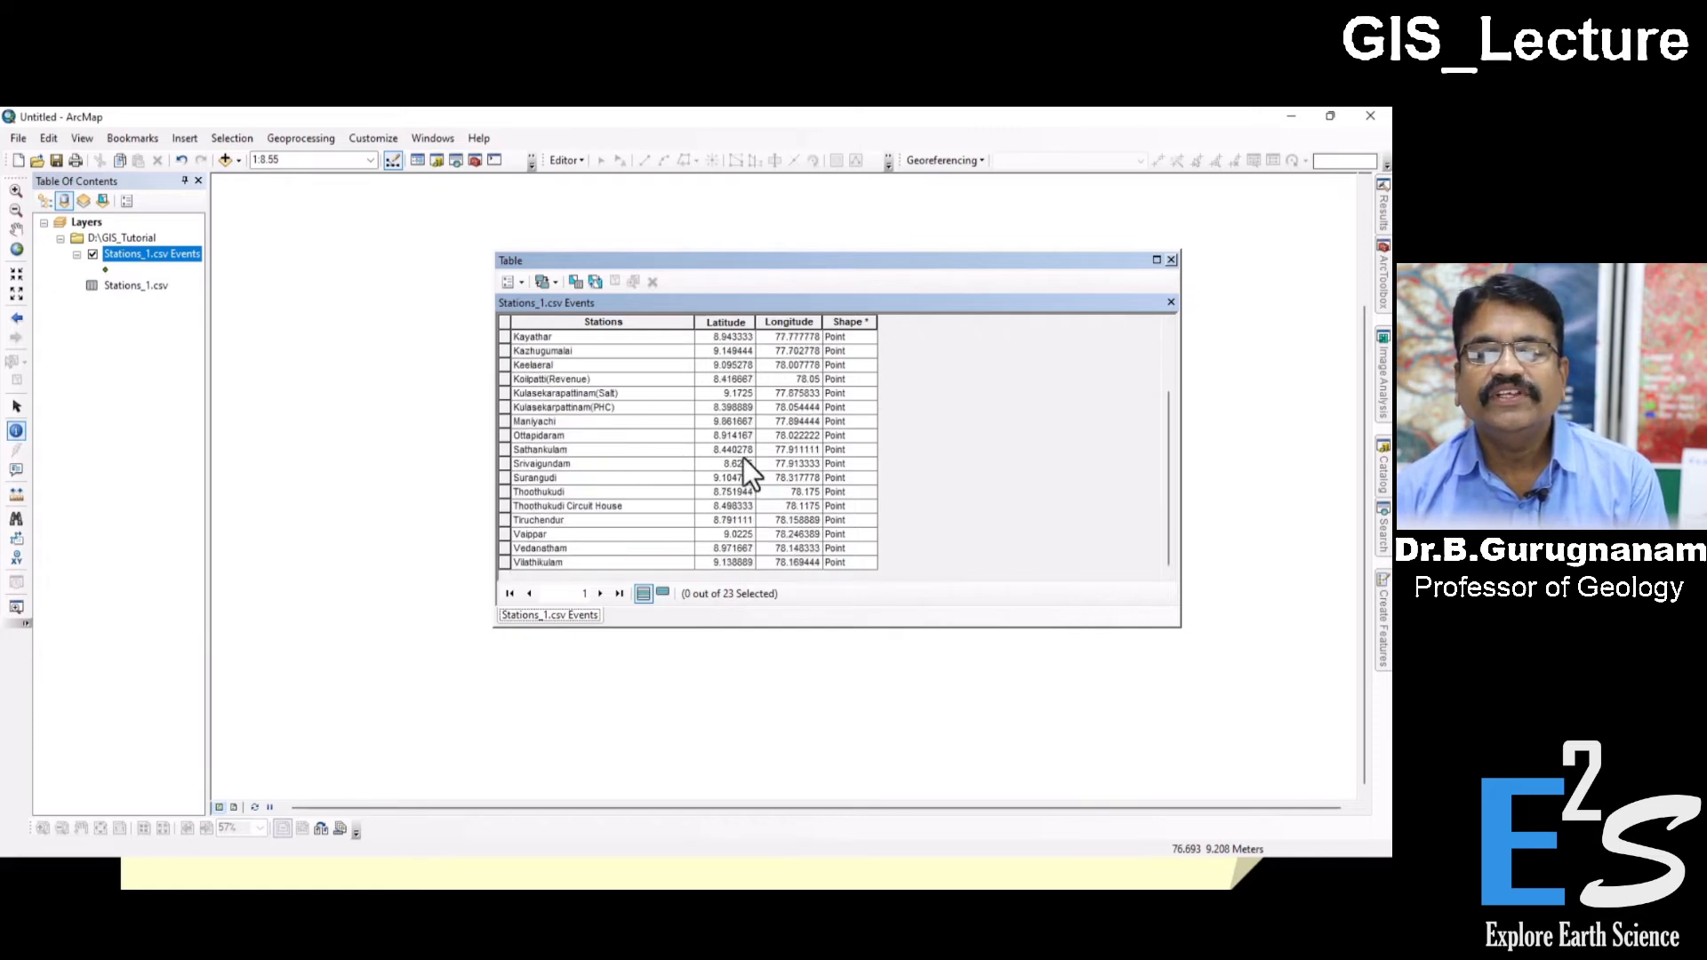
scroll(743, 457, "up", 2)
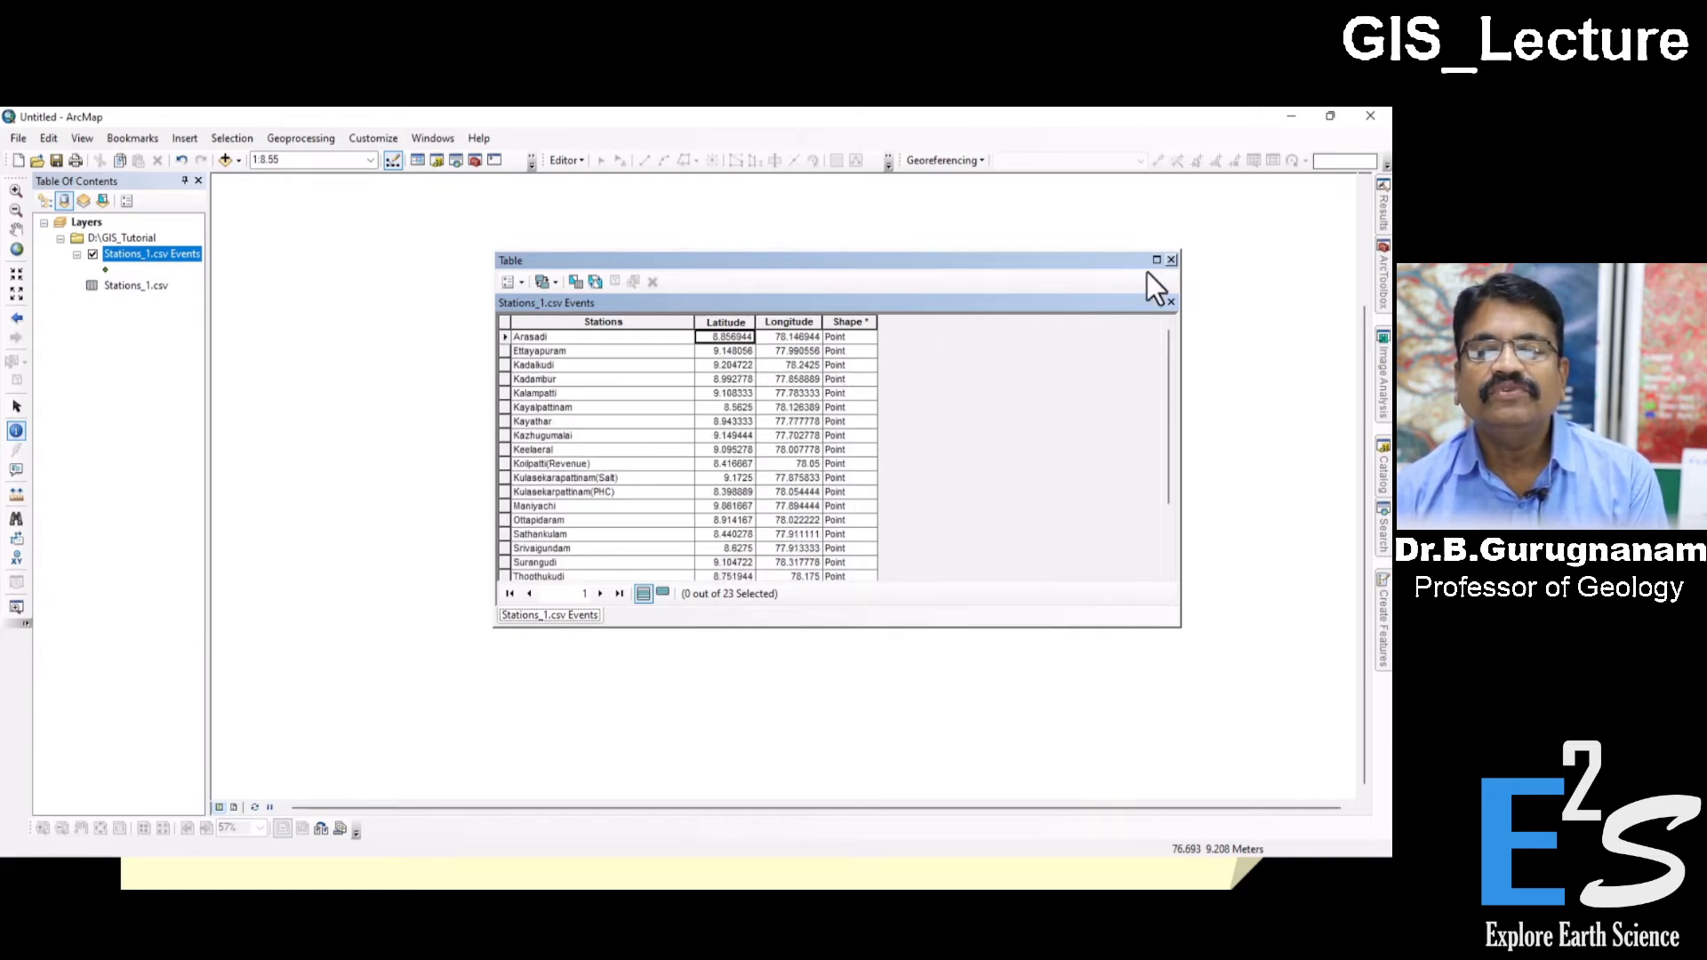
left_click(1171, 260)
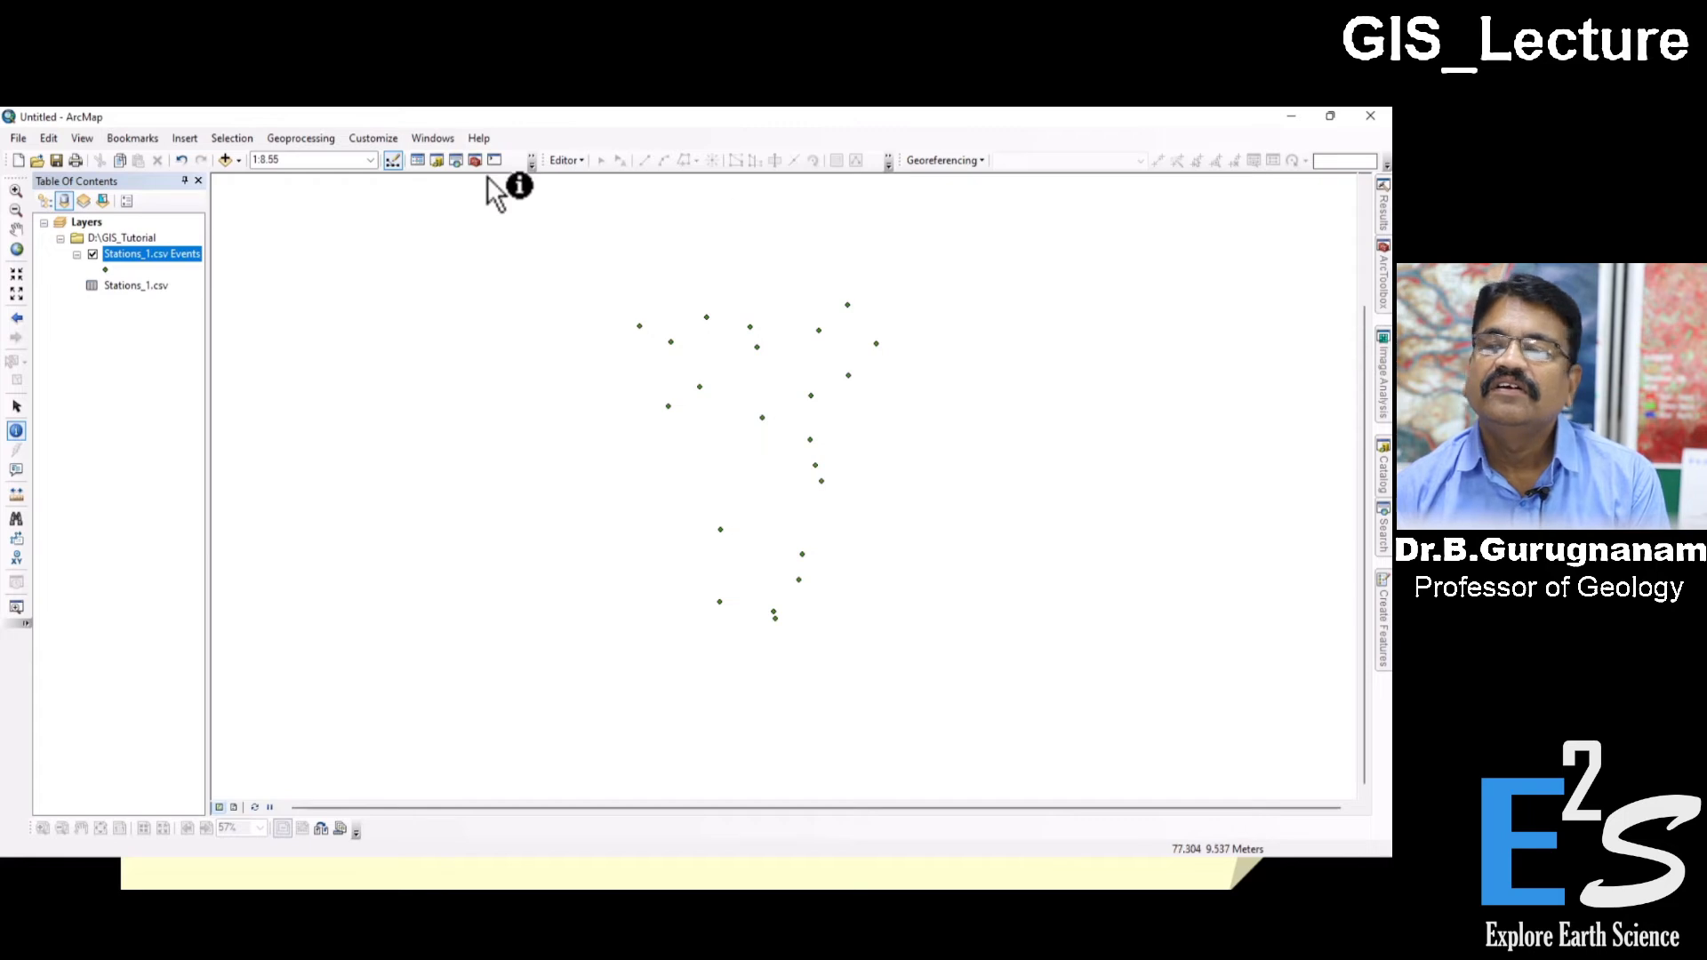
Step: Add the Tuty43 shapefile from the I:\Backup\Research\PHD\GIS\Shap folder to the map
left_click(226, 160)
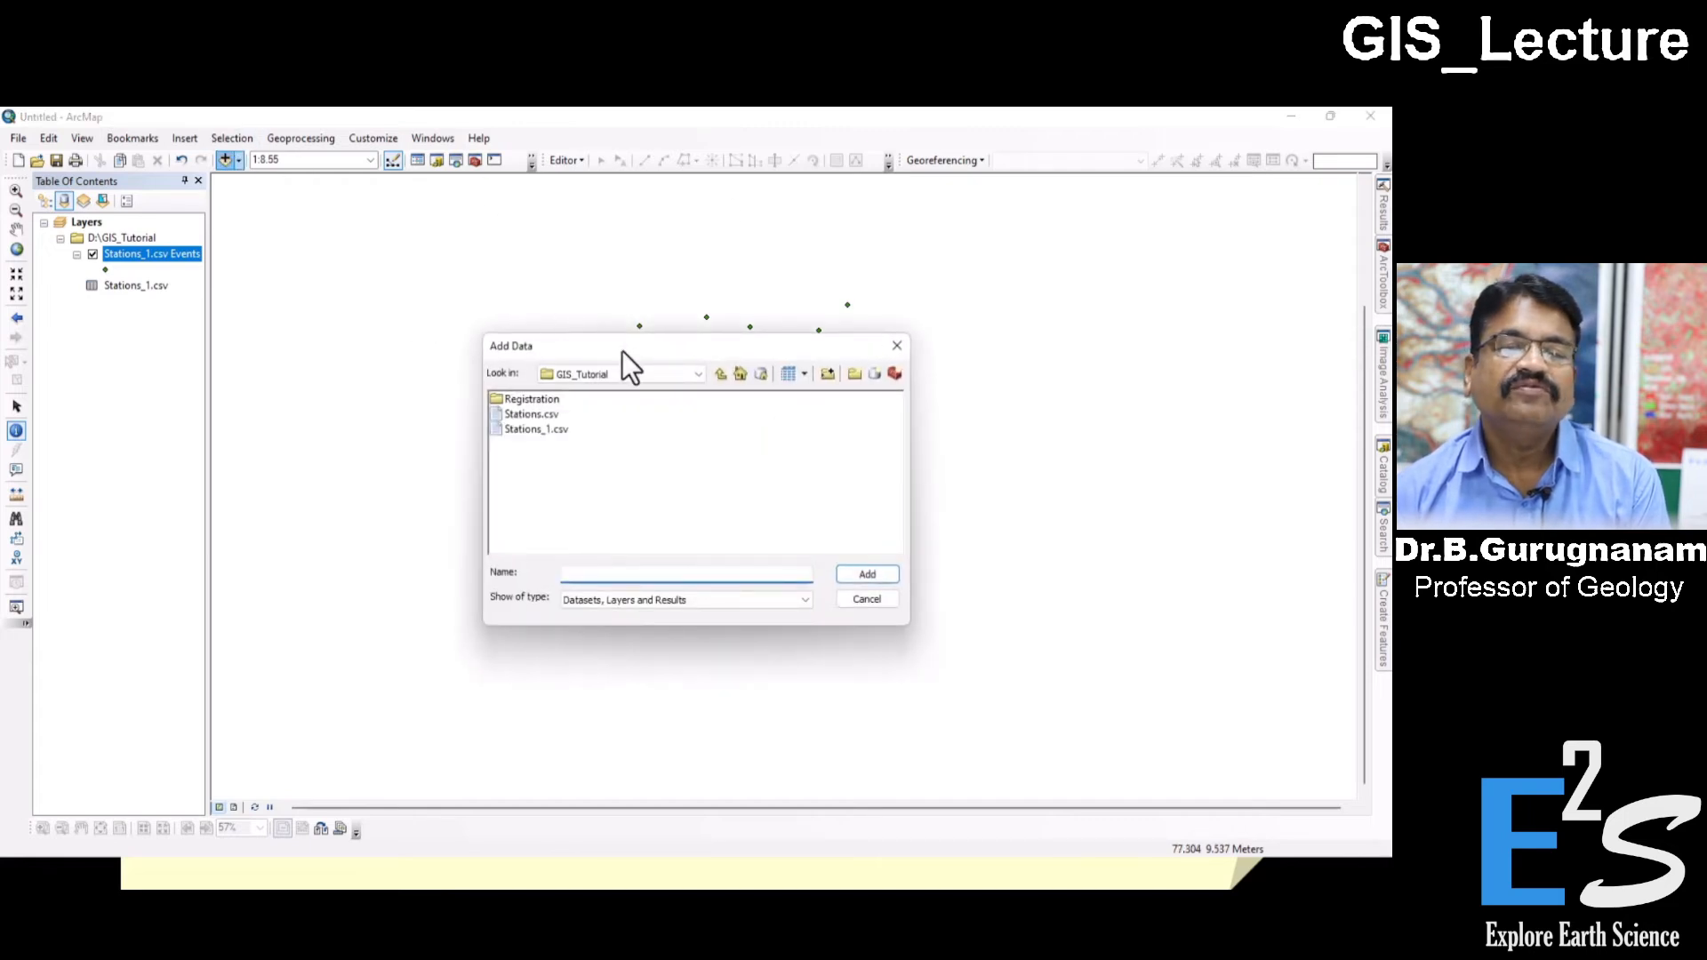
left_click(639, 377)
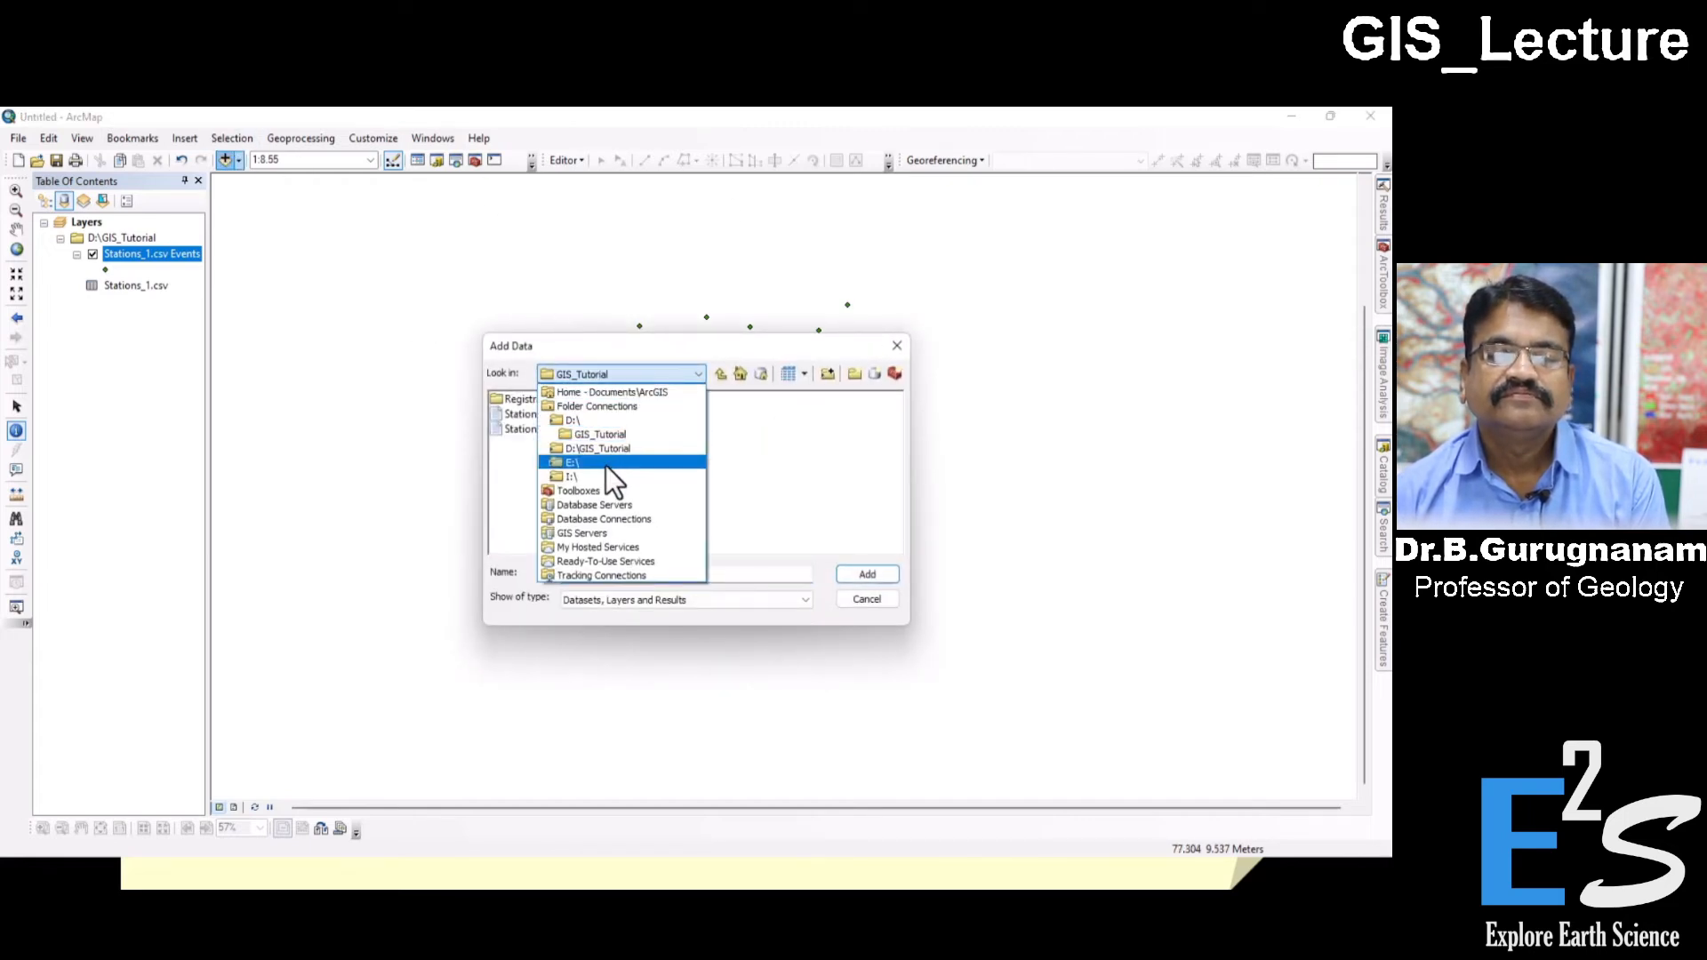
left_click(721, 471)
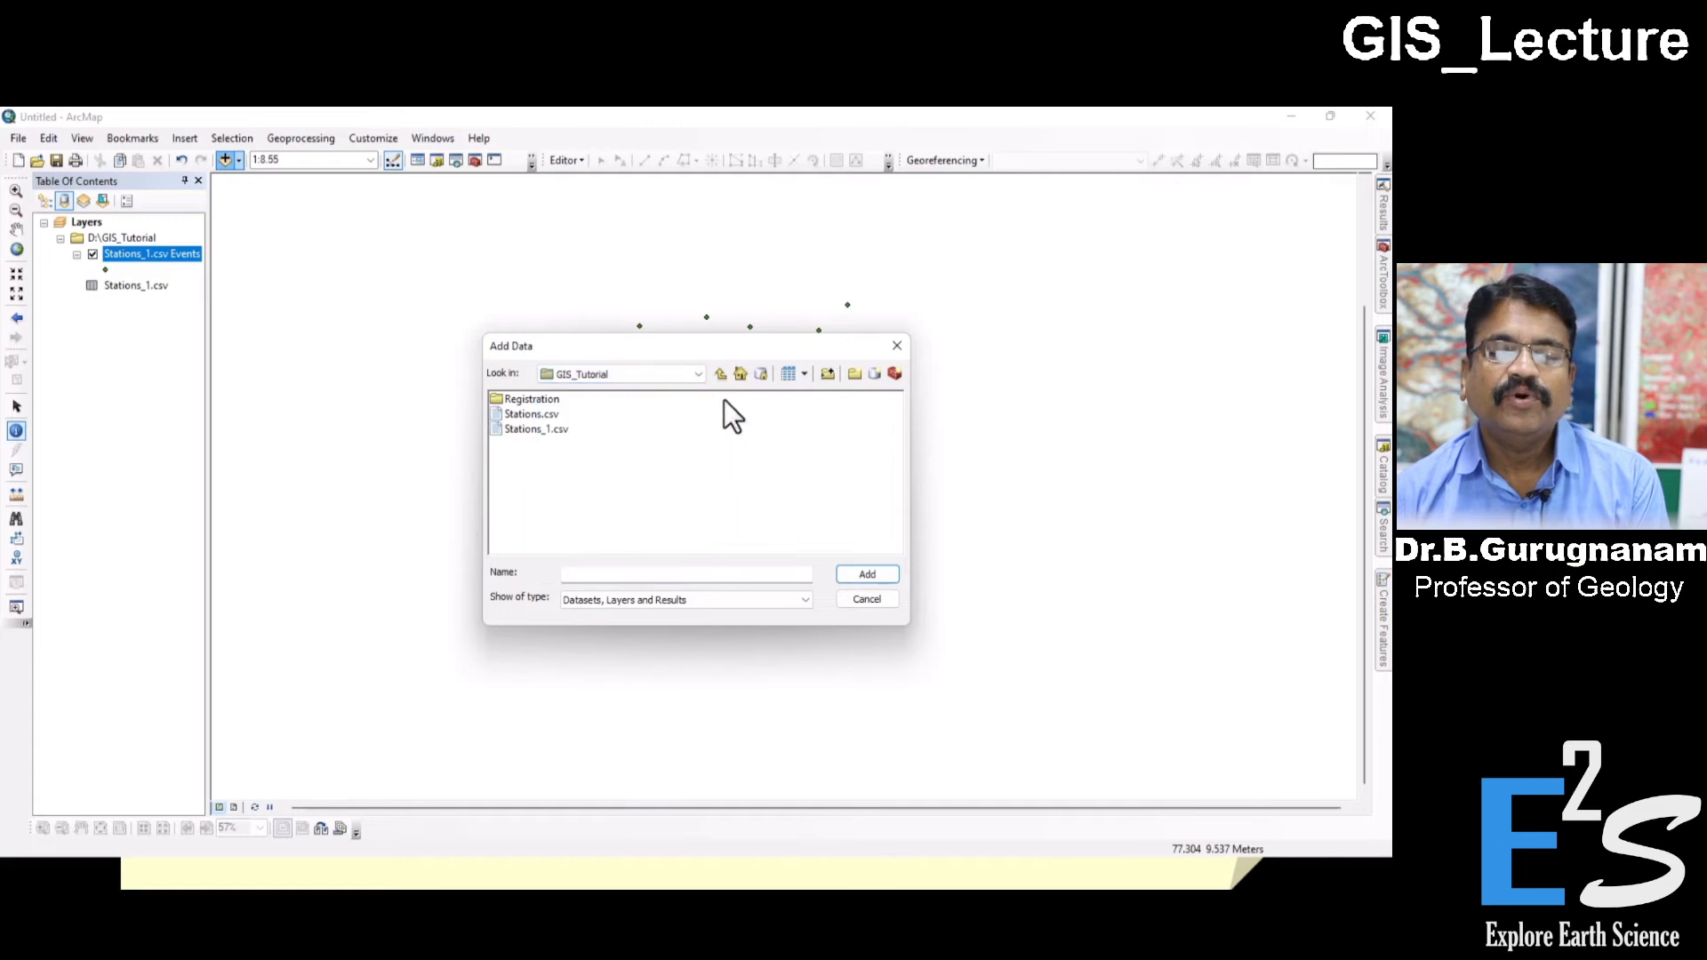
left_click(720, 374)
left_click(720, 375)
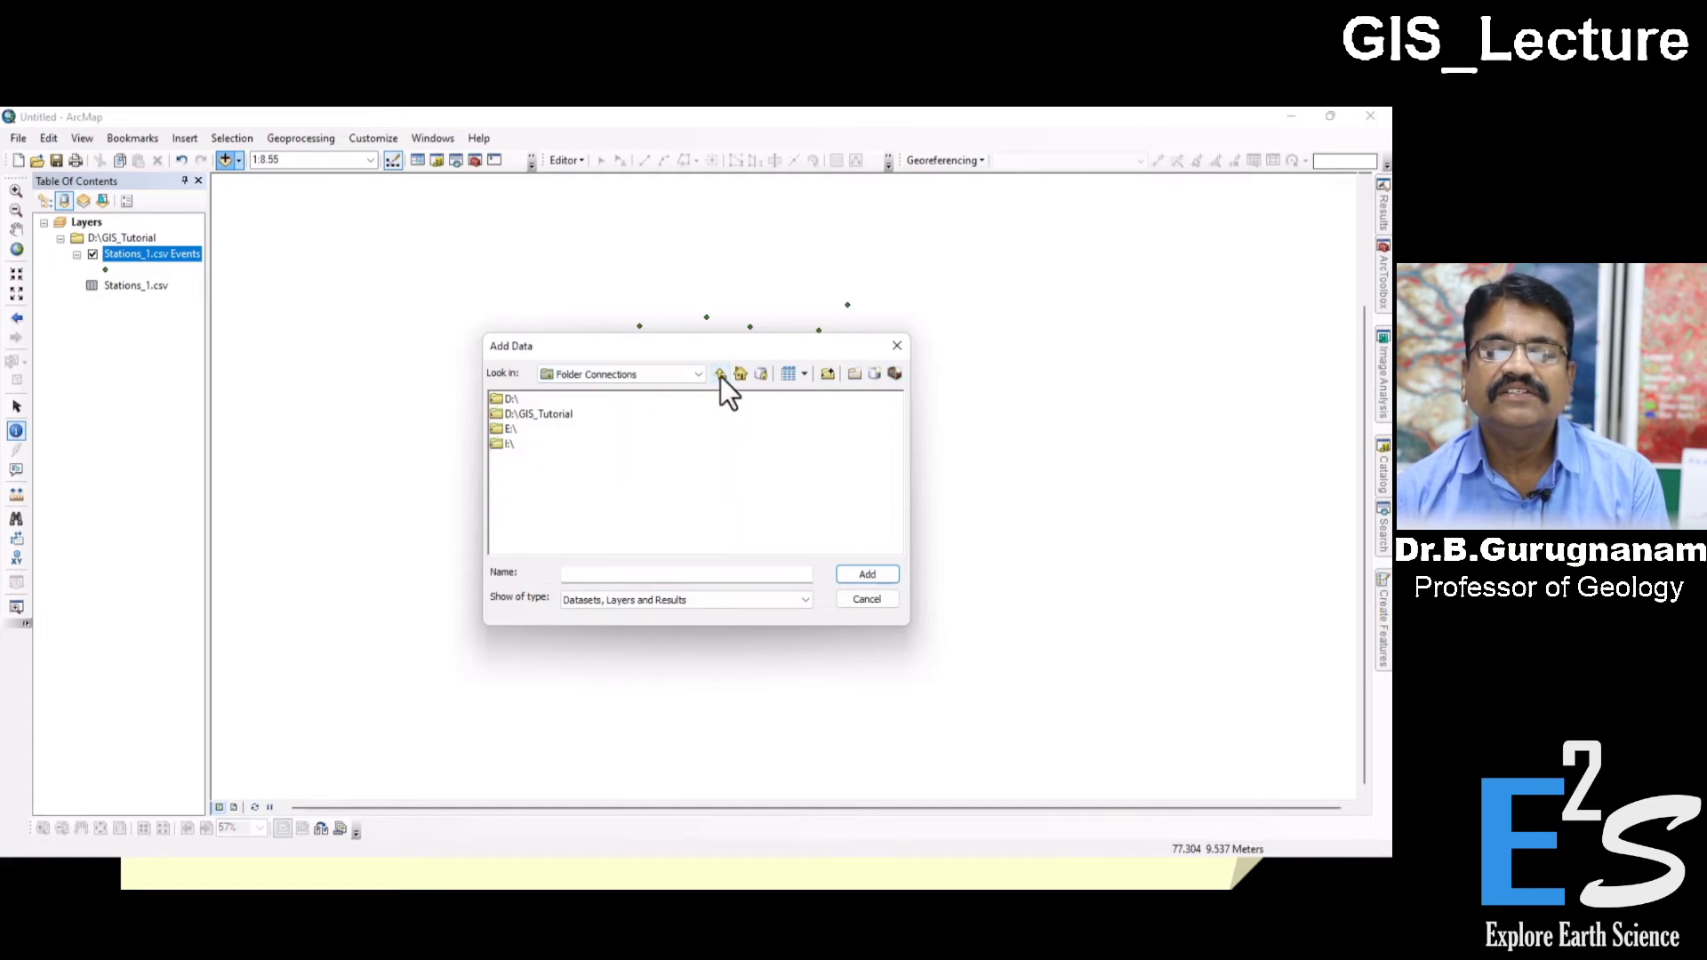
left_click(720, 375)
left_click(698, 375)
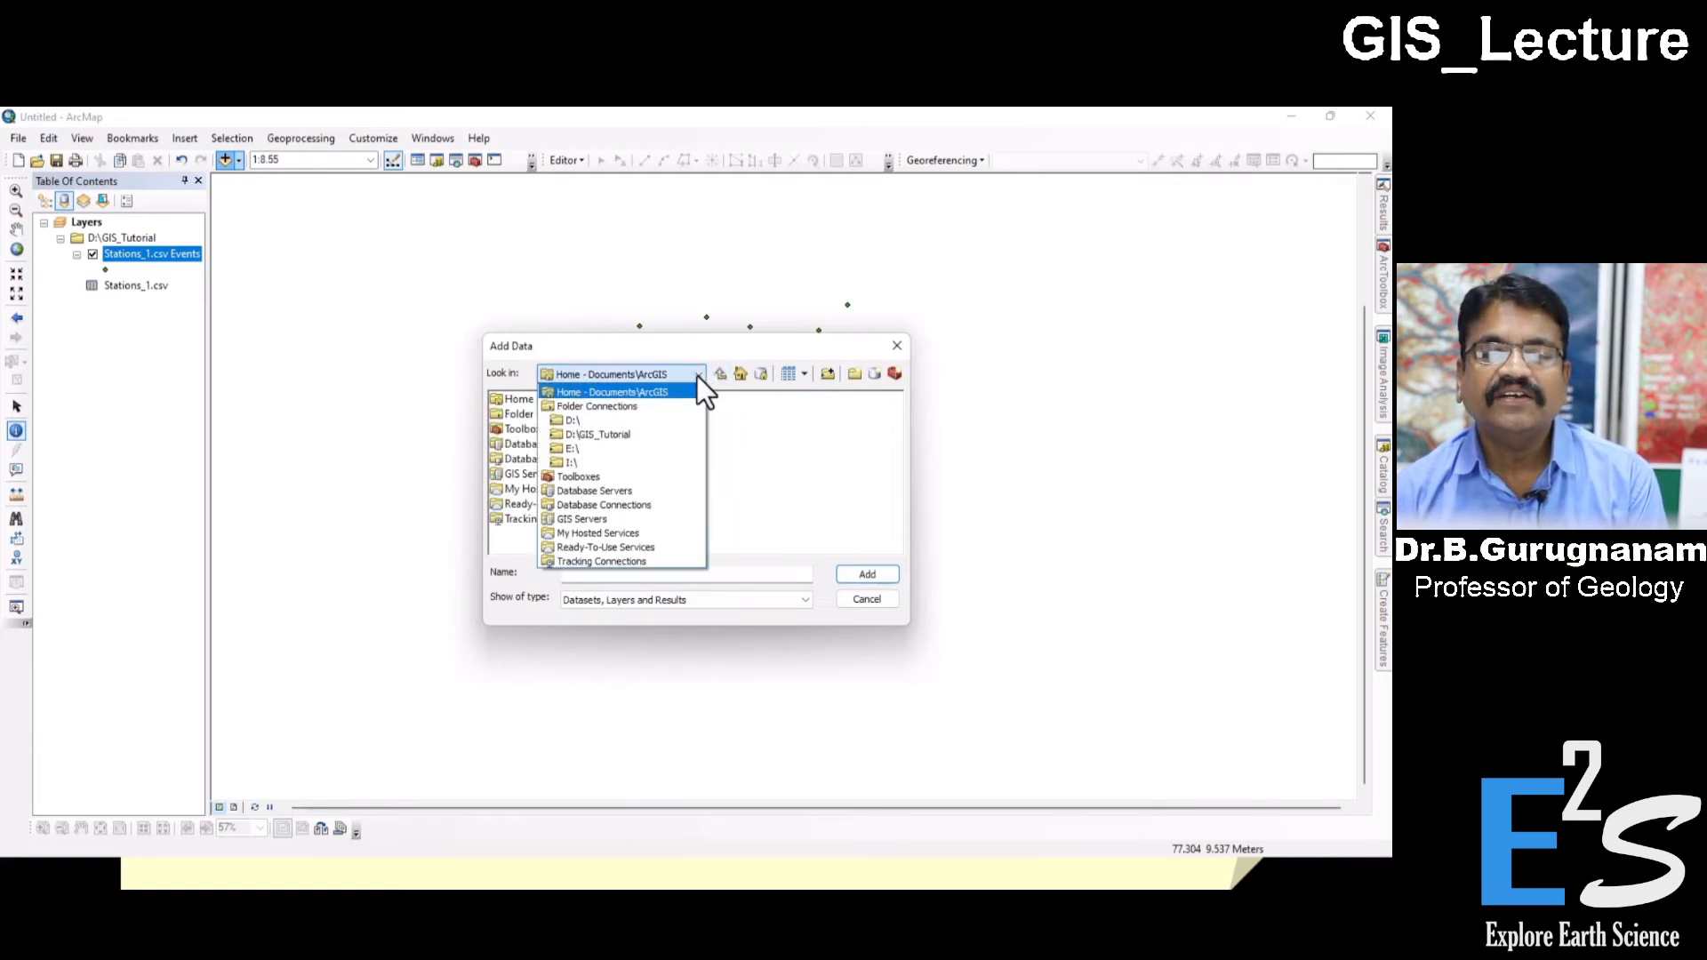
left_click(567, 463)
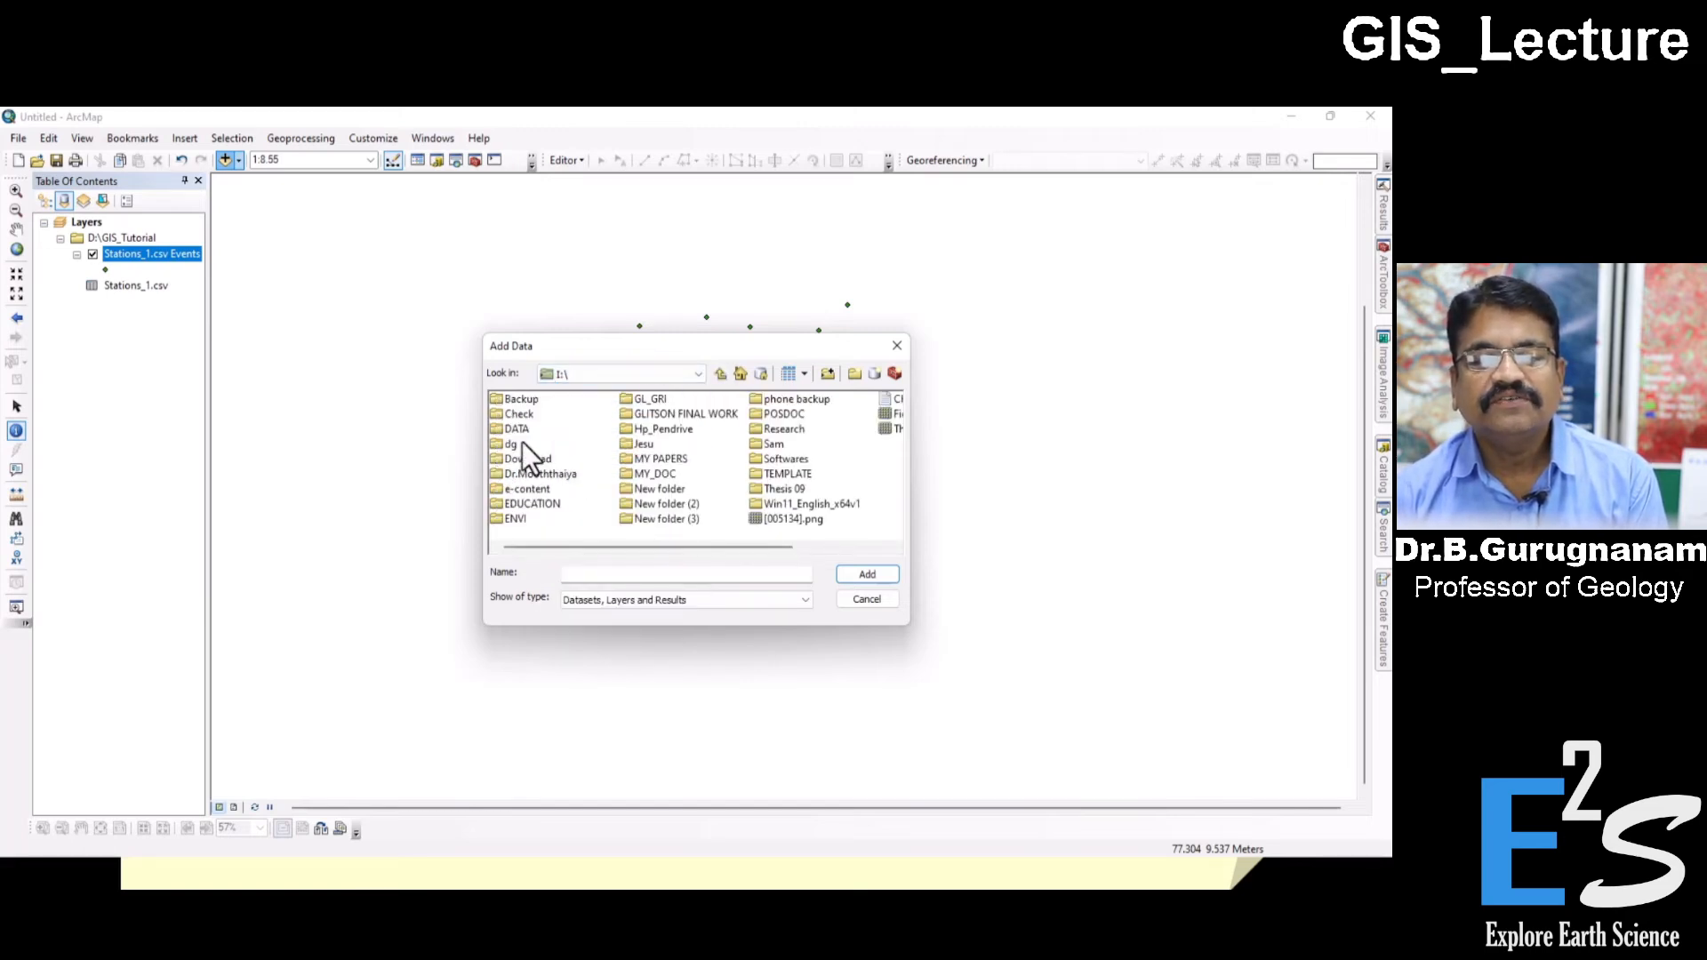
double_click(516, 400)
double_click(511, 462)
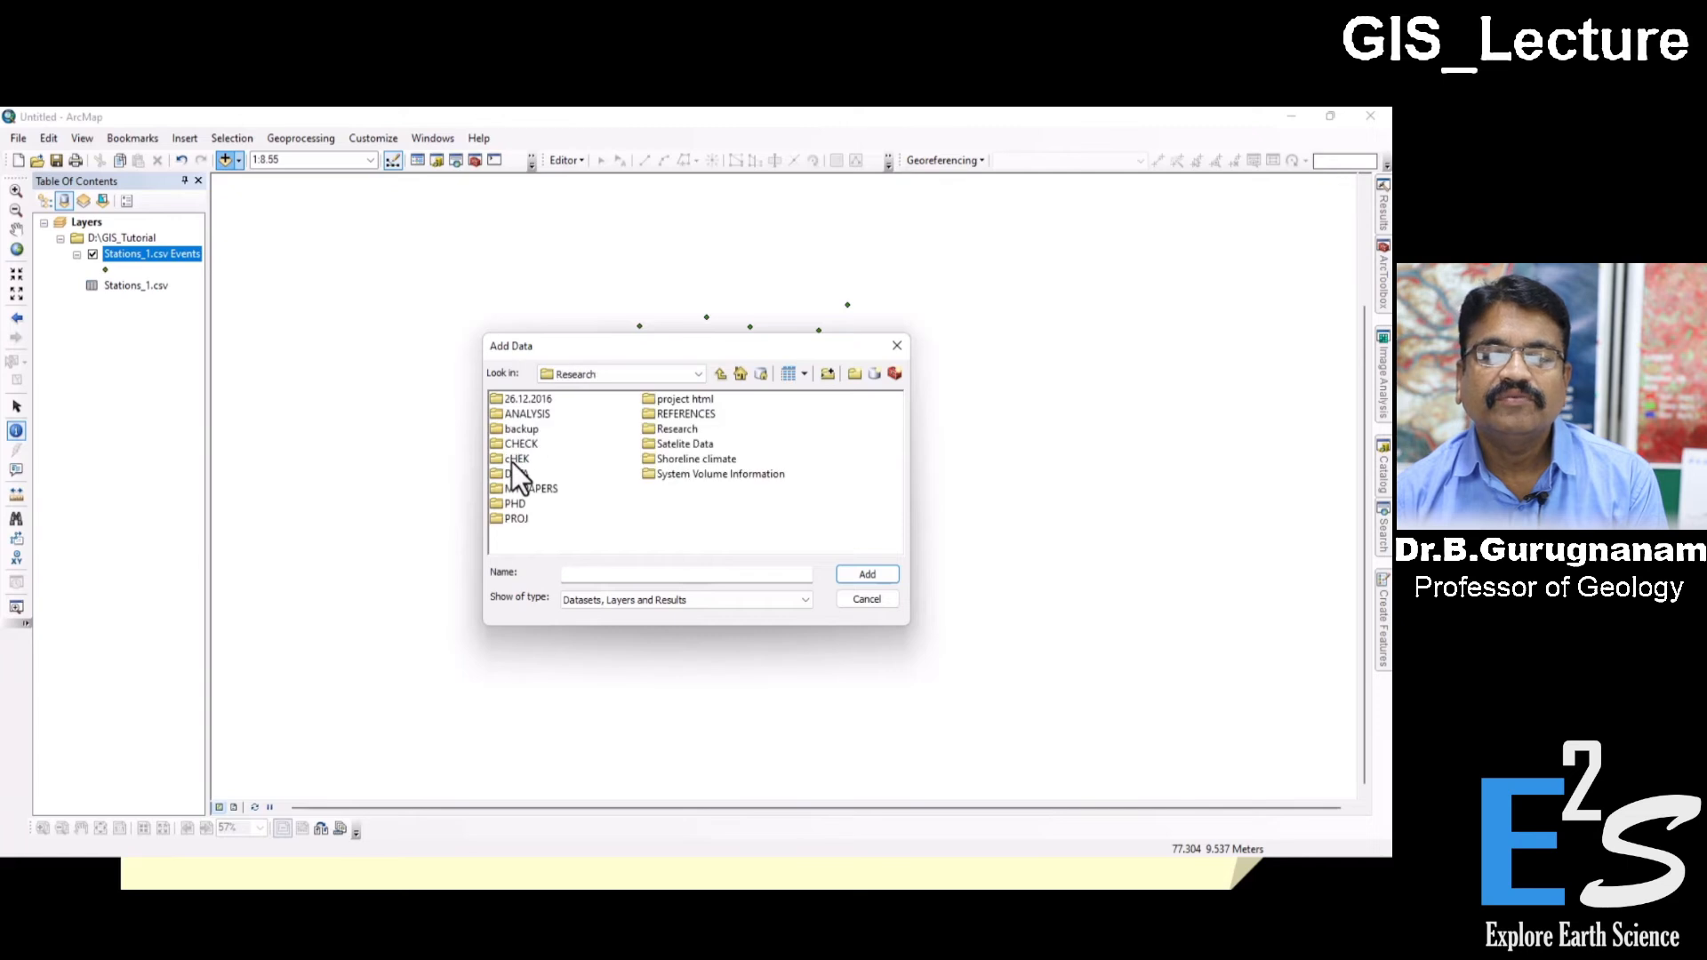
double_click(514, 503)
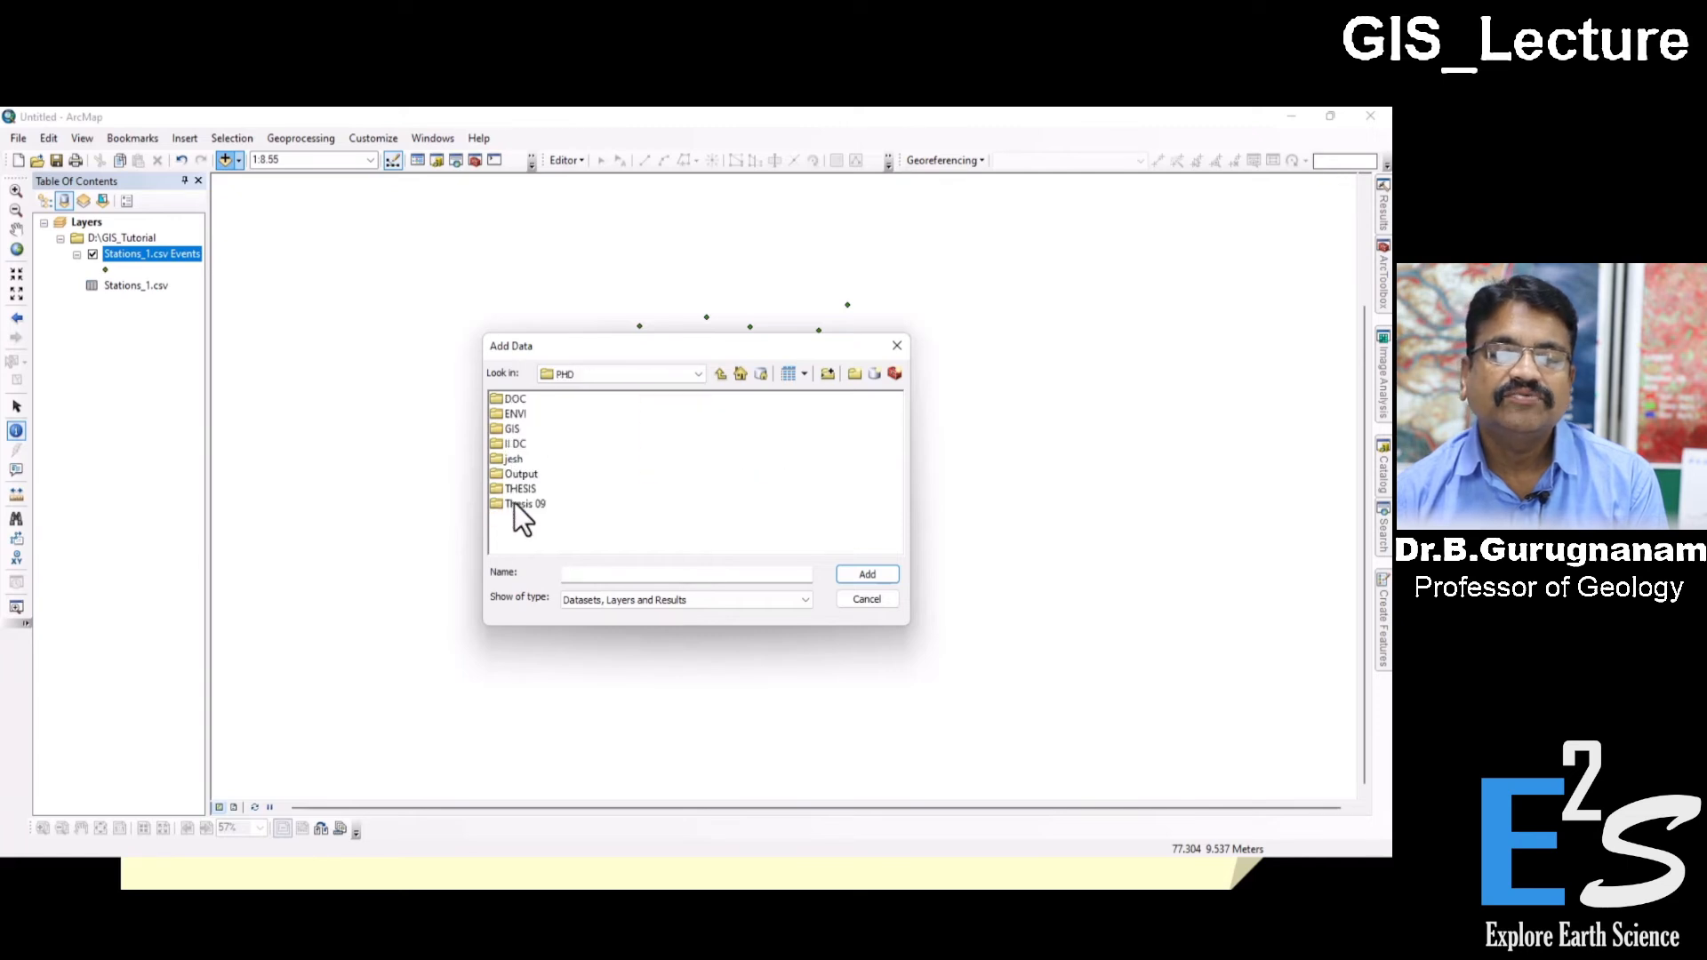
double_click(514, 431)
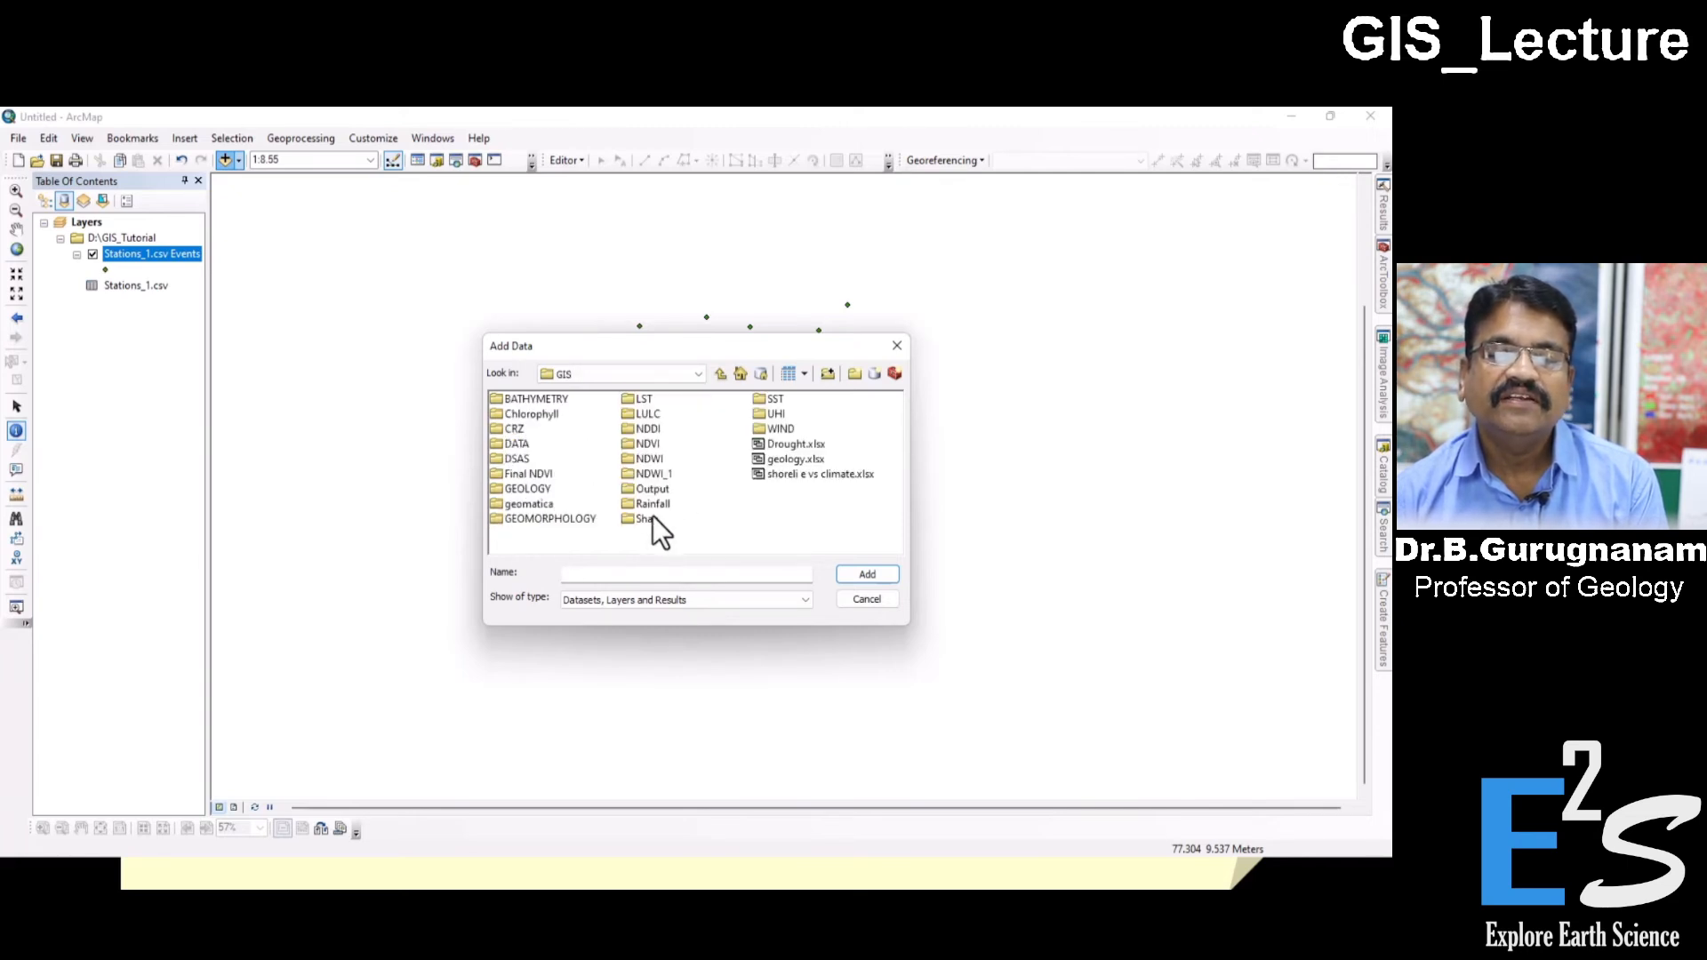
double_click(652, 517)
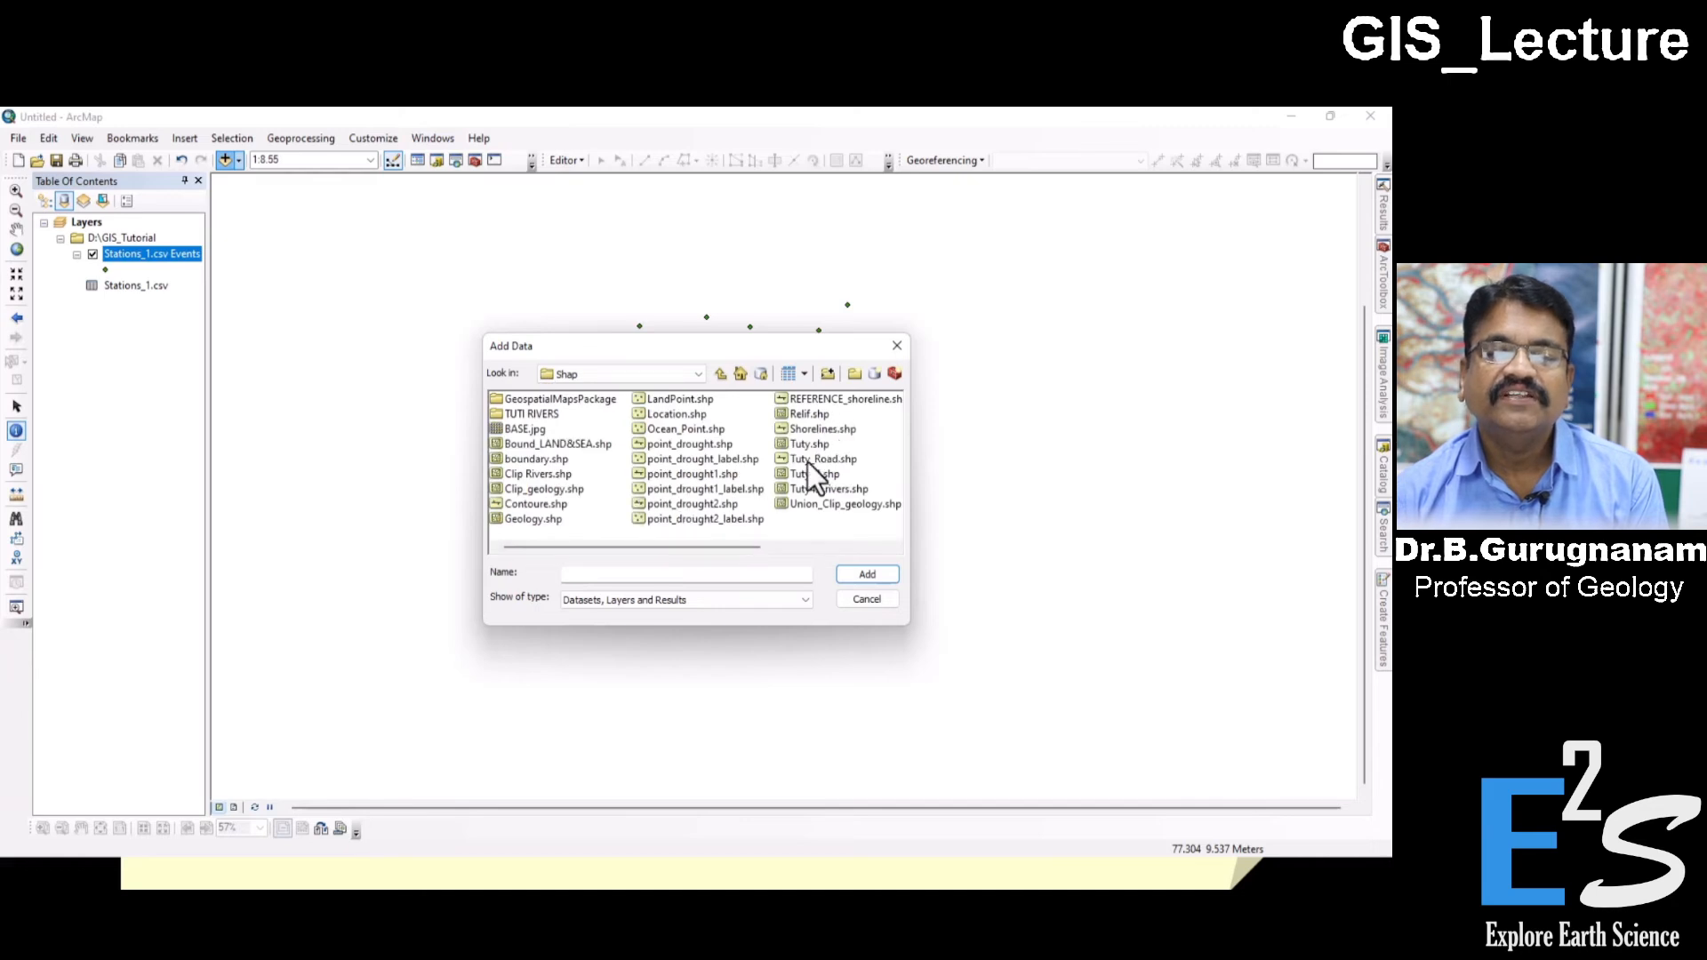
left_click(814, 476)
left_click(856, 574)
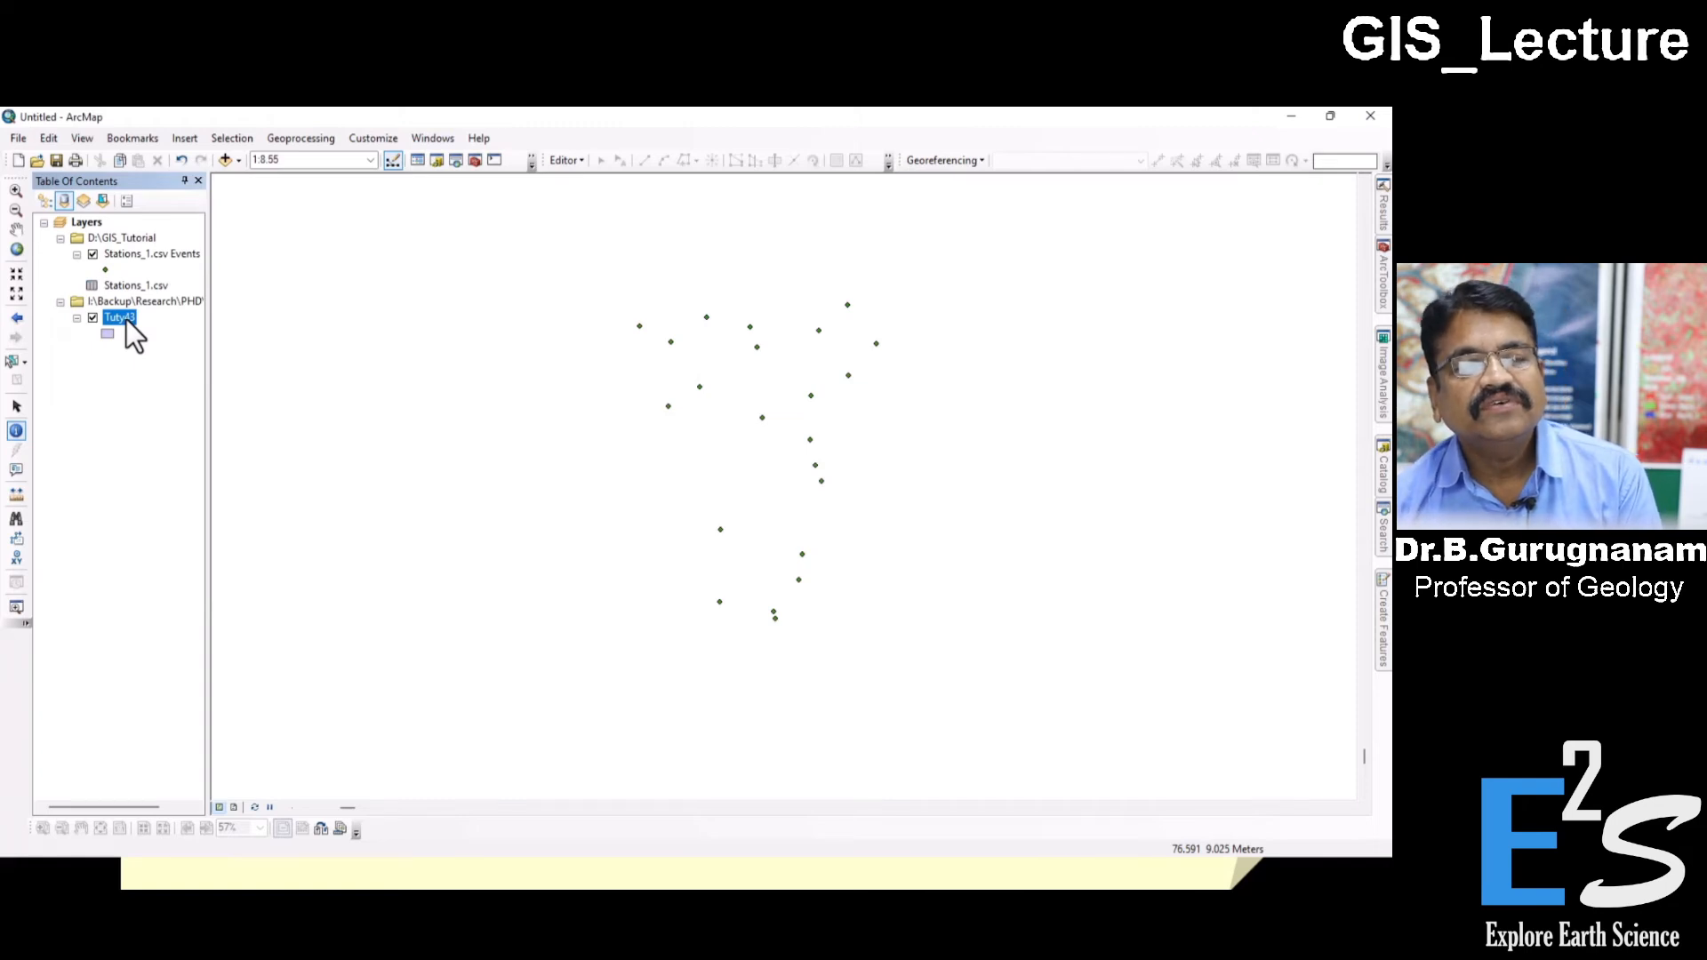
Step: View all layers at full extent to compare their locations, and zoom to the Tuty43 layer
left_click(16, 250)
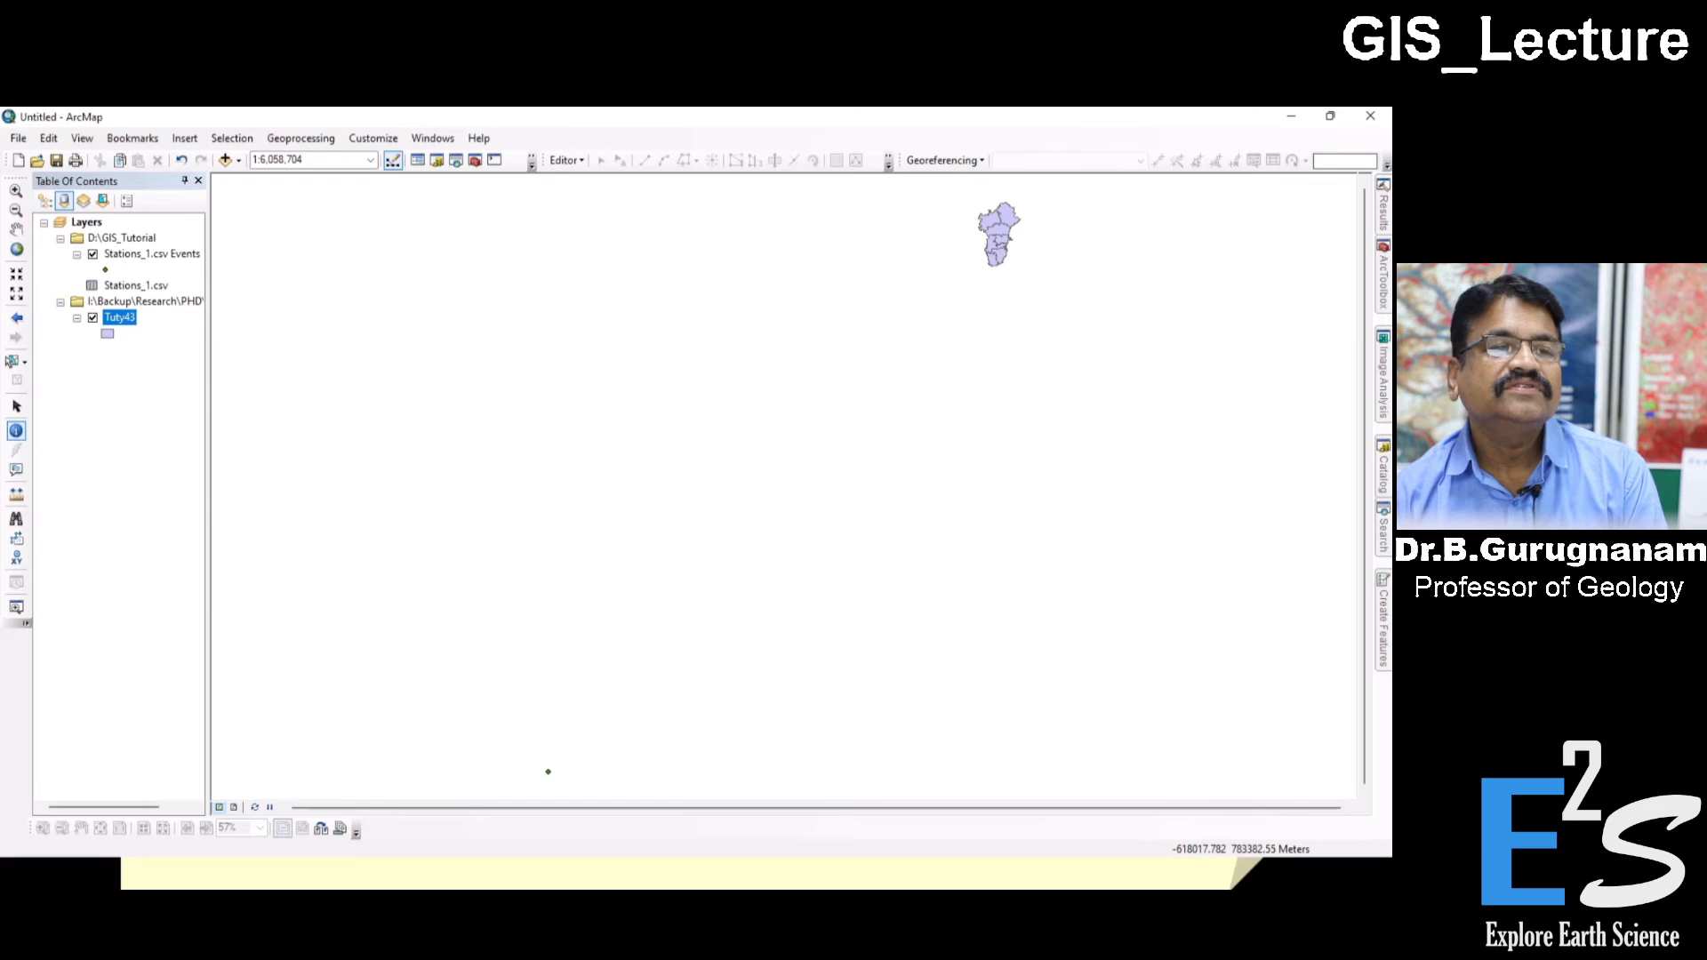
right_click(141, 283)
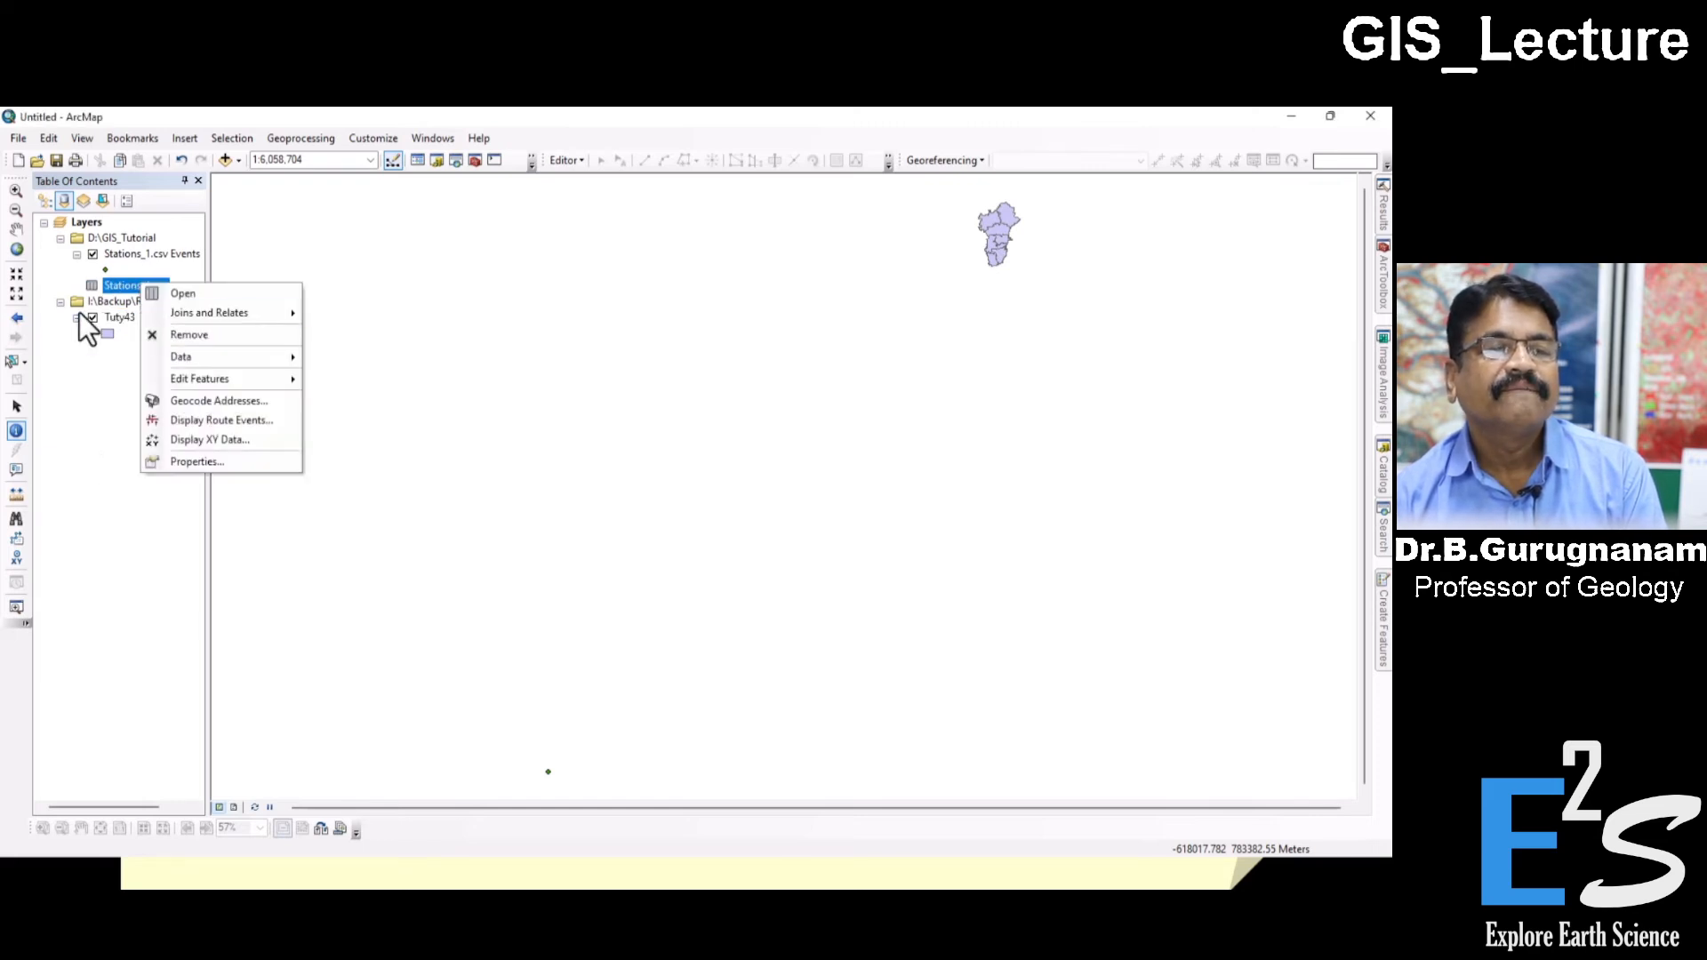
left_click(14, 250)
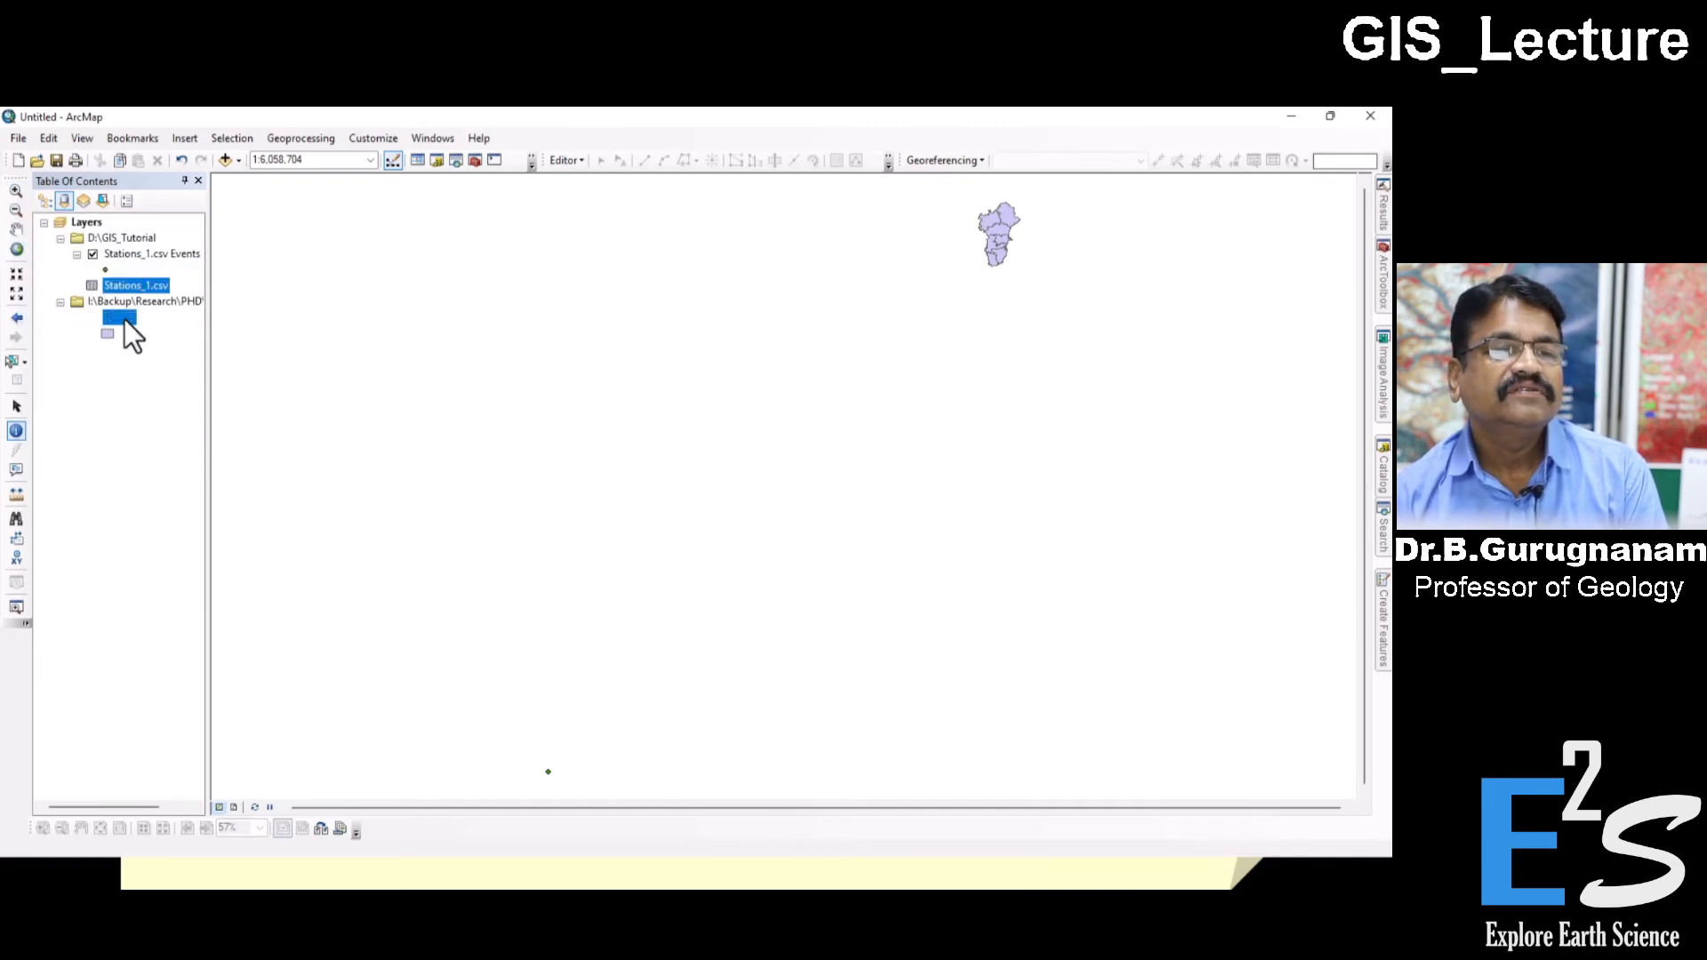
right_click(124, 320)
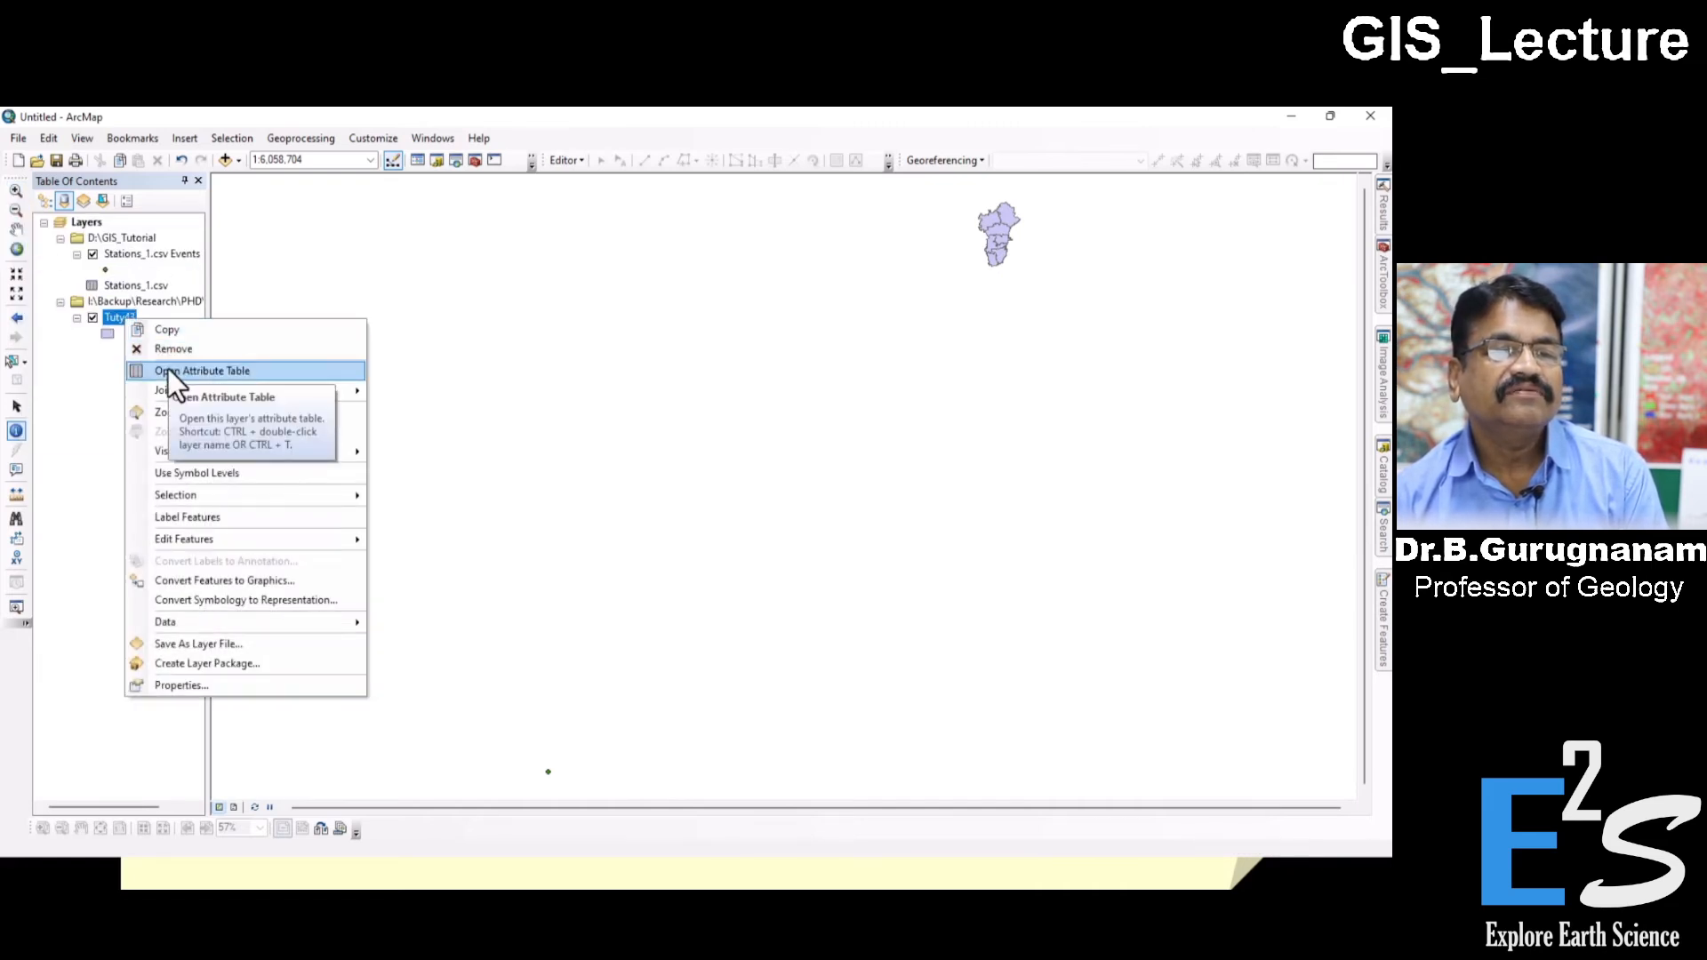
left_click(163, 411)
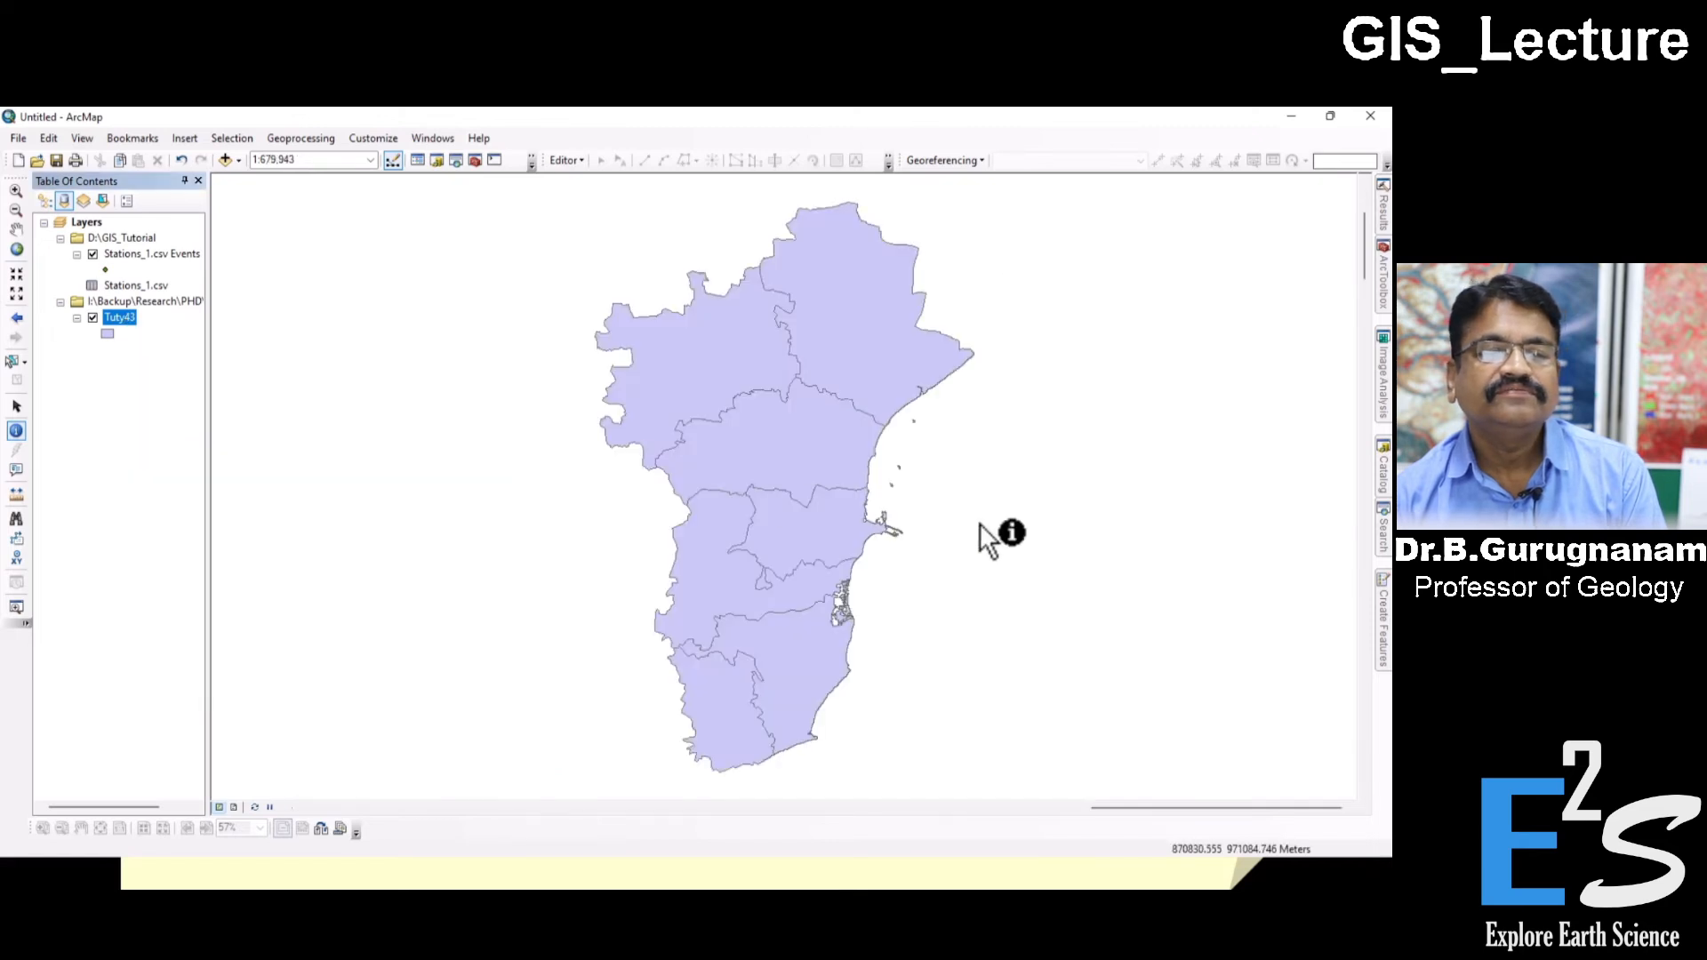
Step: Remove the Stations_1.csv Events layer from the map
left_click(132, 252)
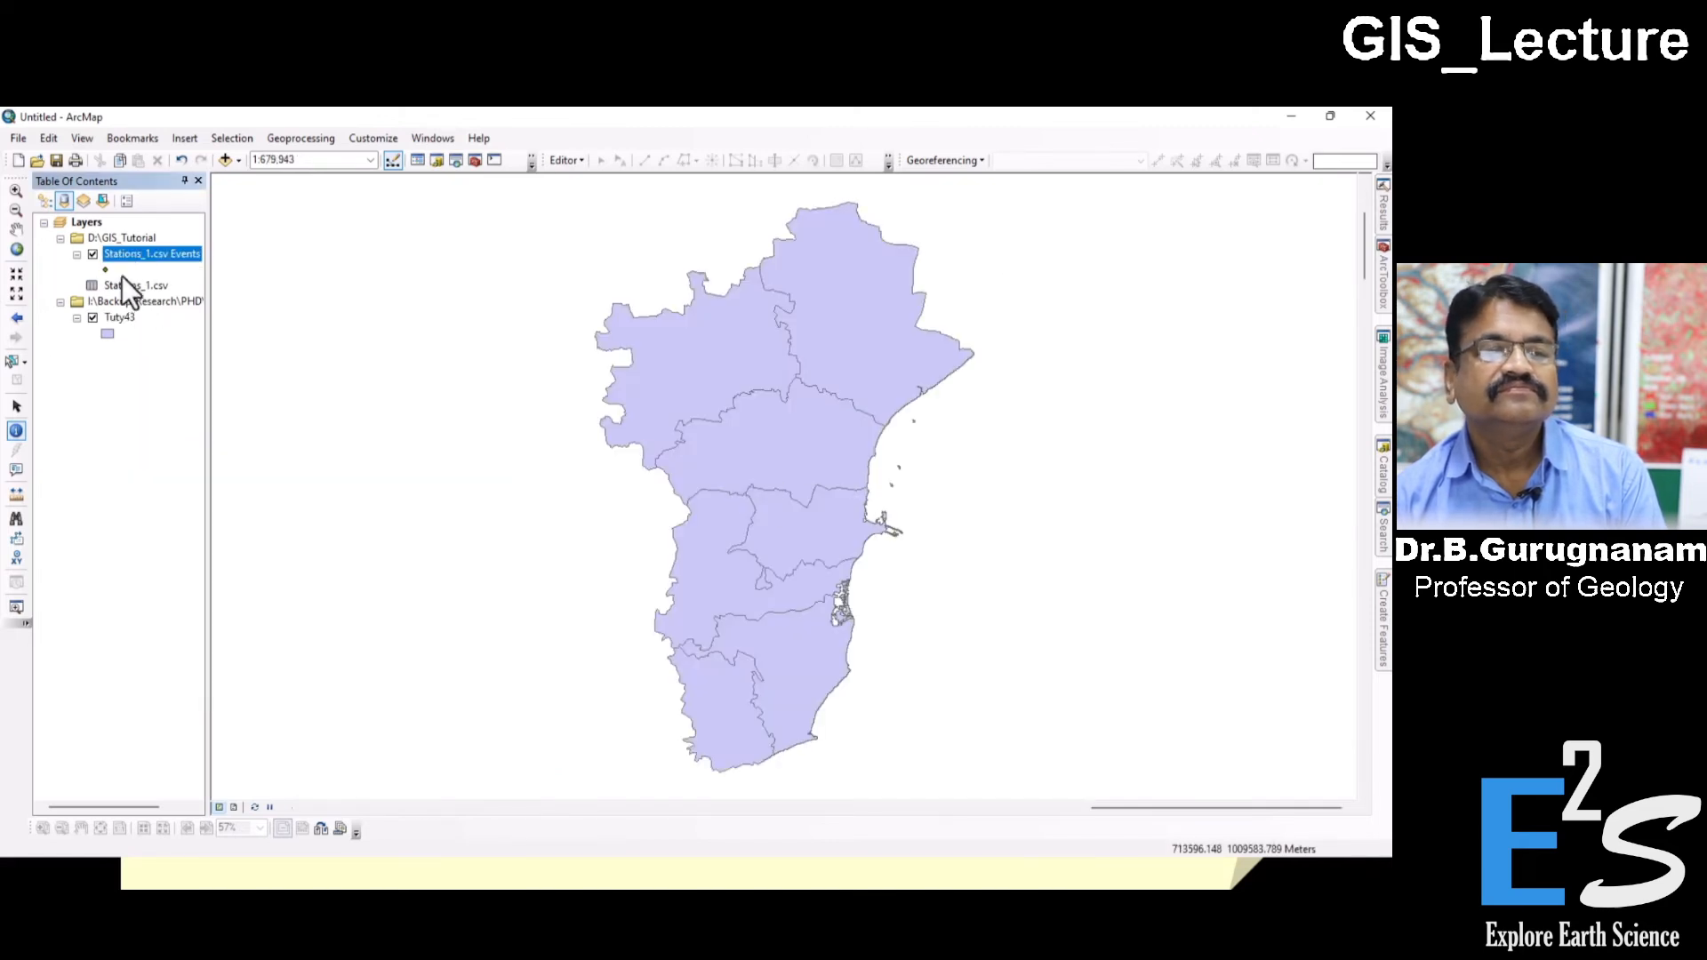
right_click(152, 252)
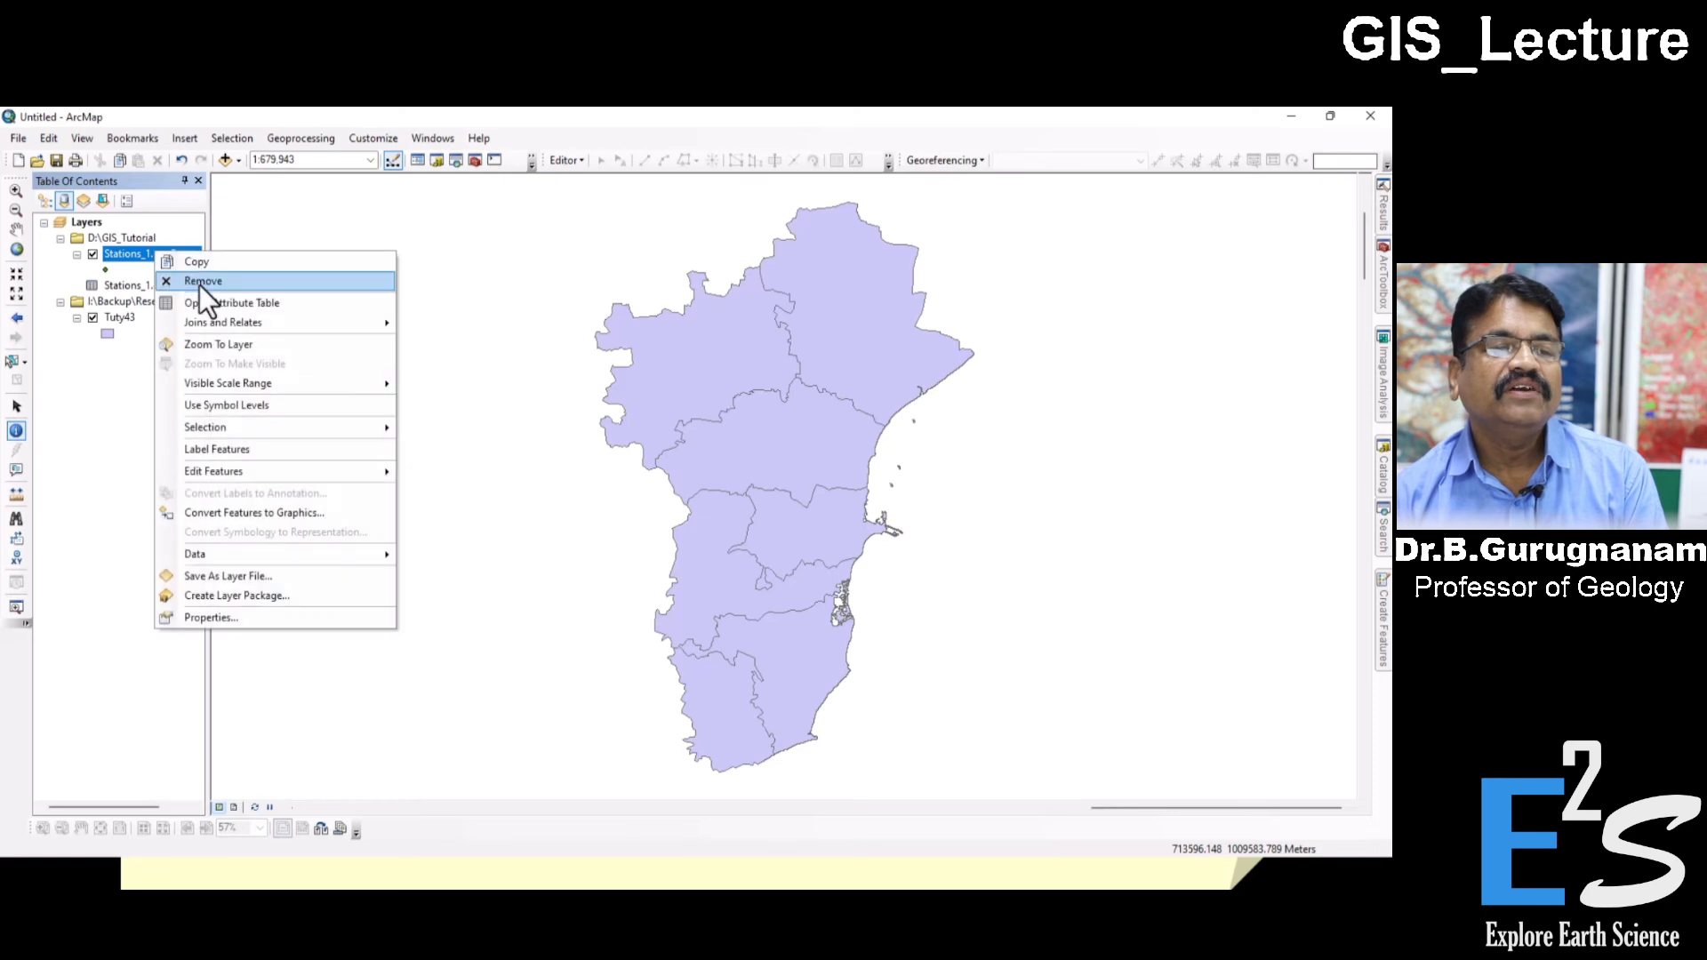
left_click(199, 279)
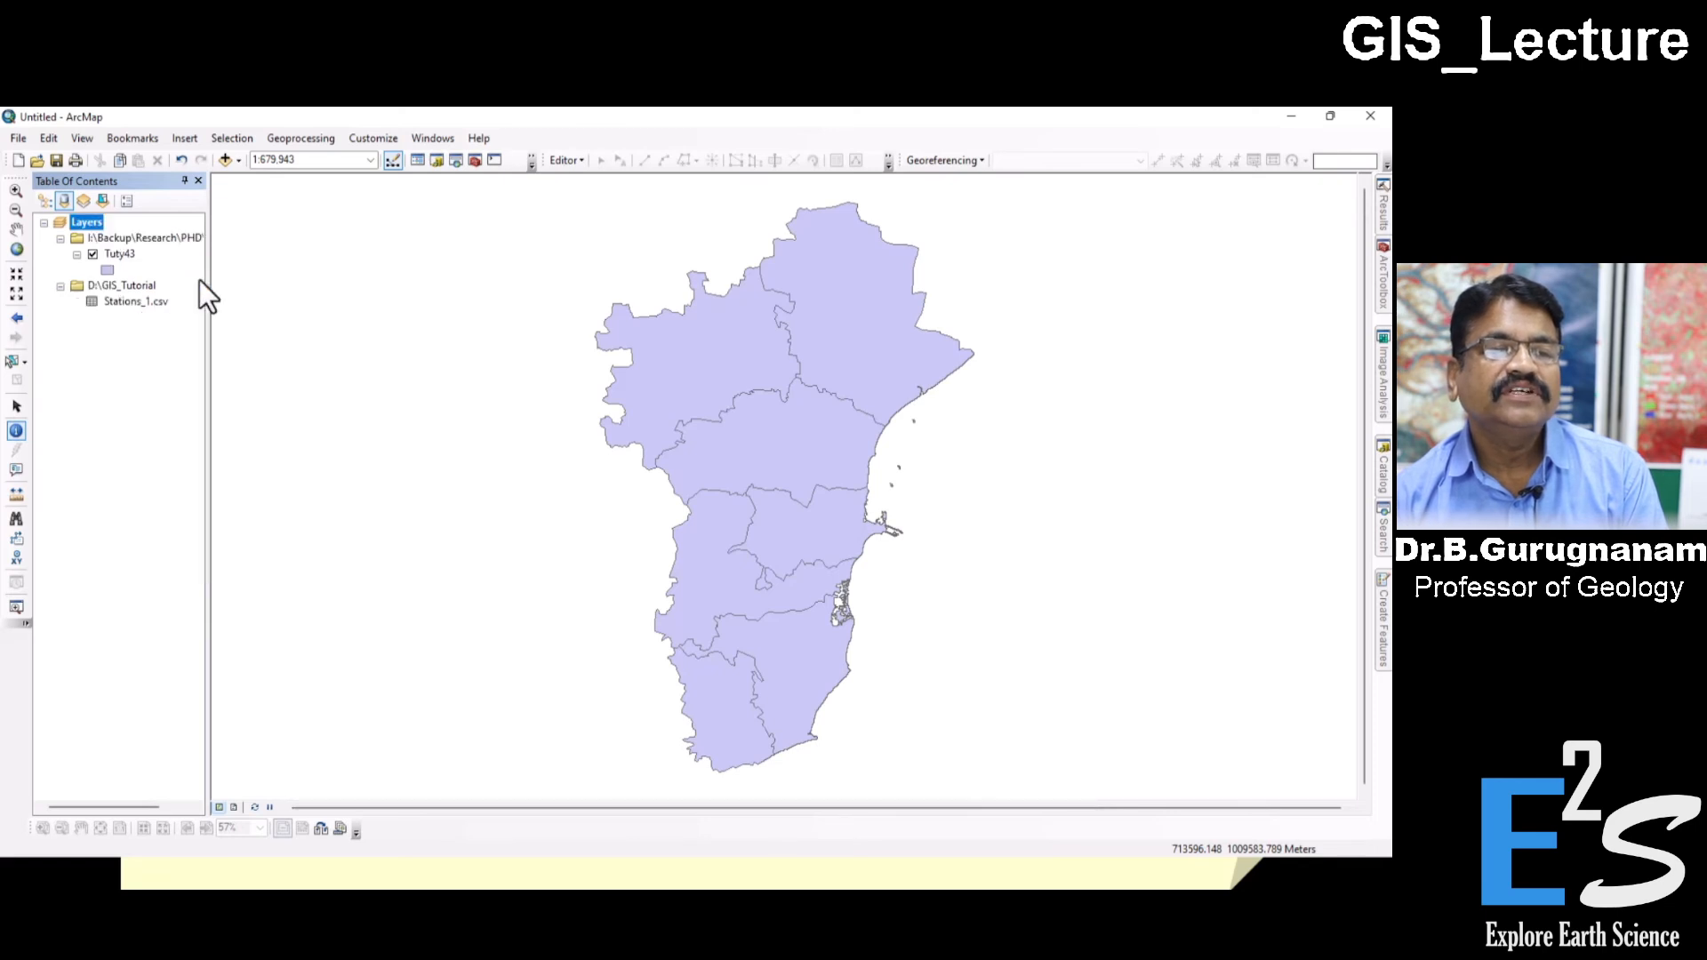
Step: Start displaying XY data from the Stations_1.csv table, with Longitude as X field and Latitude as Y field
left_click(100, 300)
right_click(128, 301)
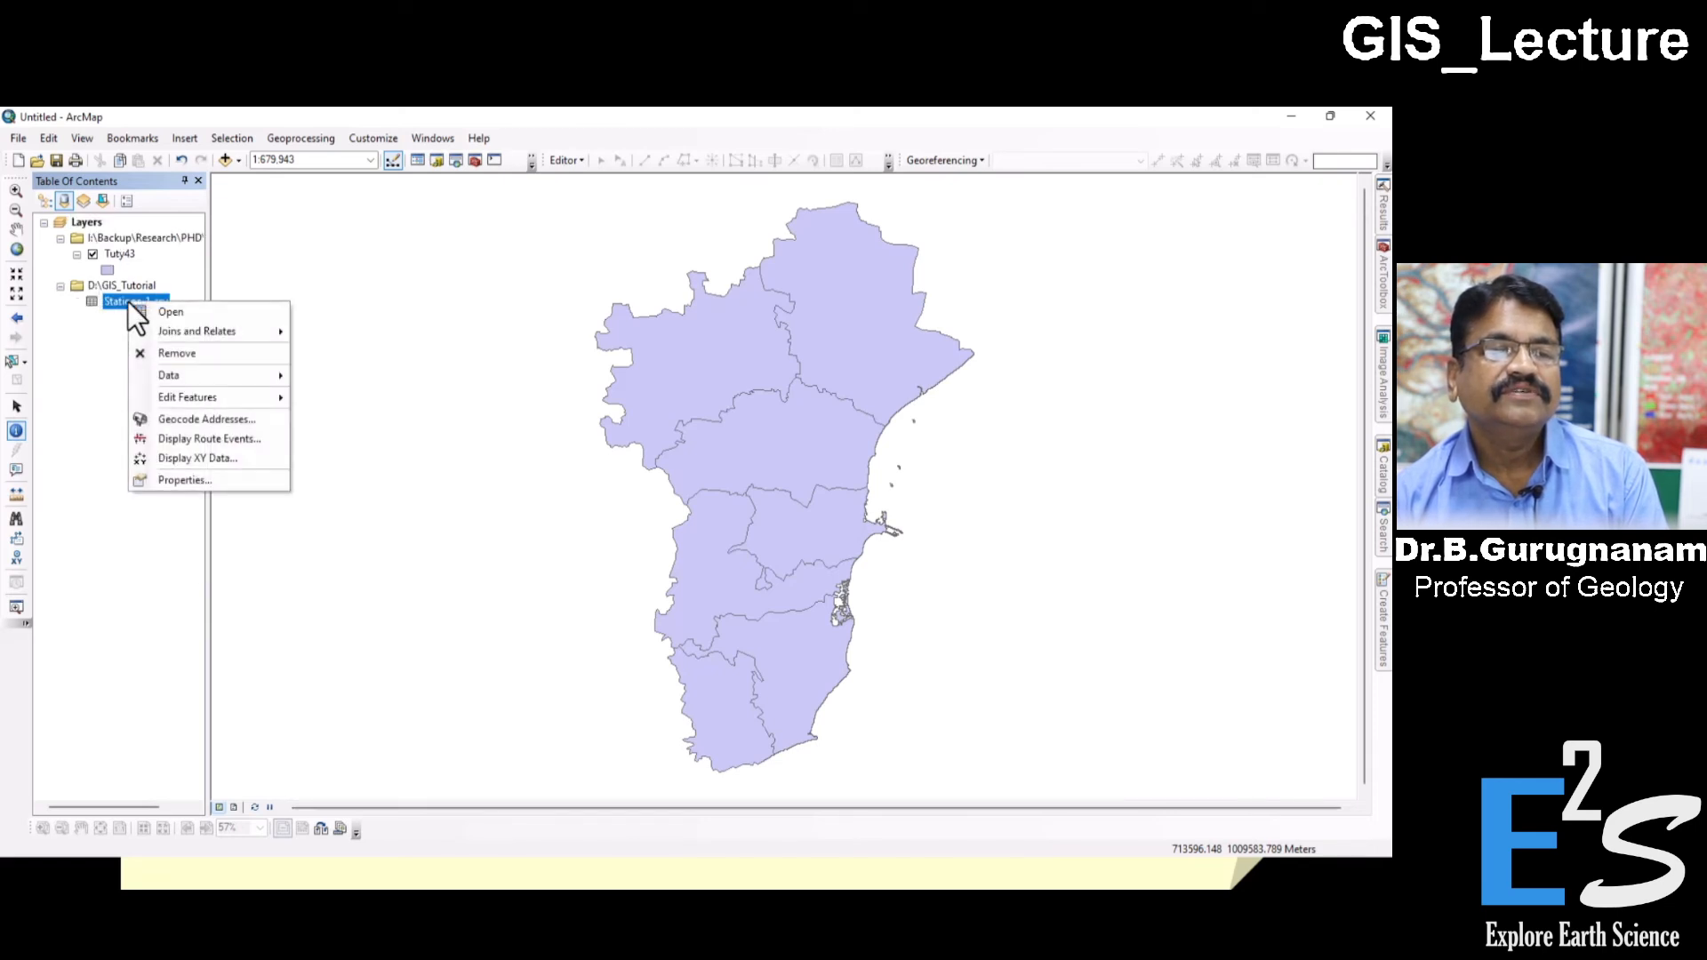
left_click(157, 457)
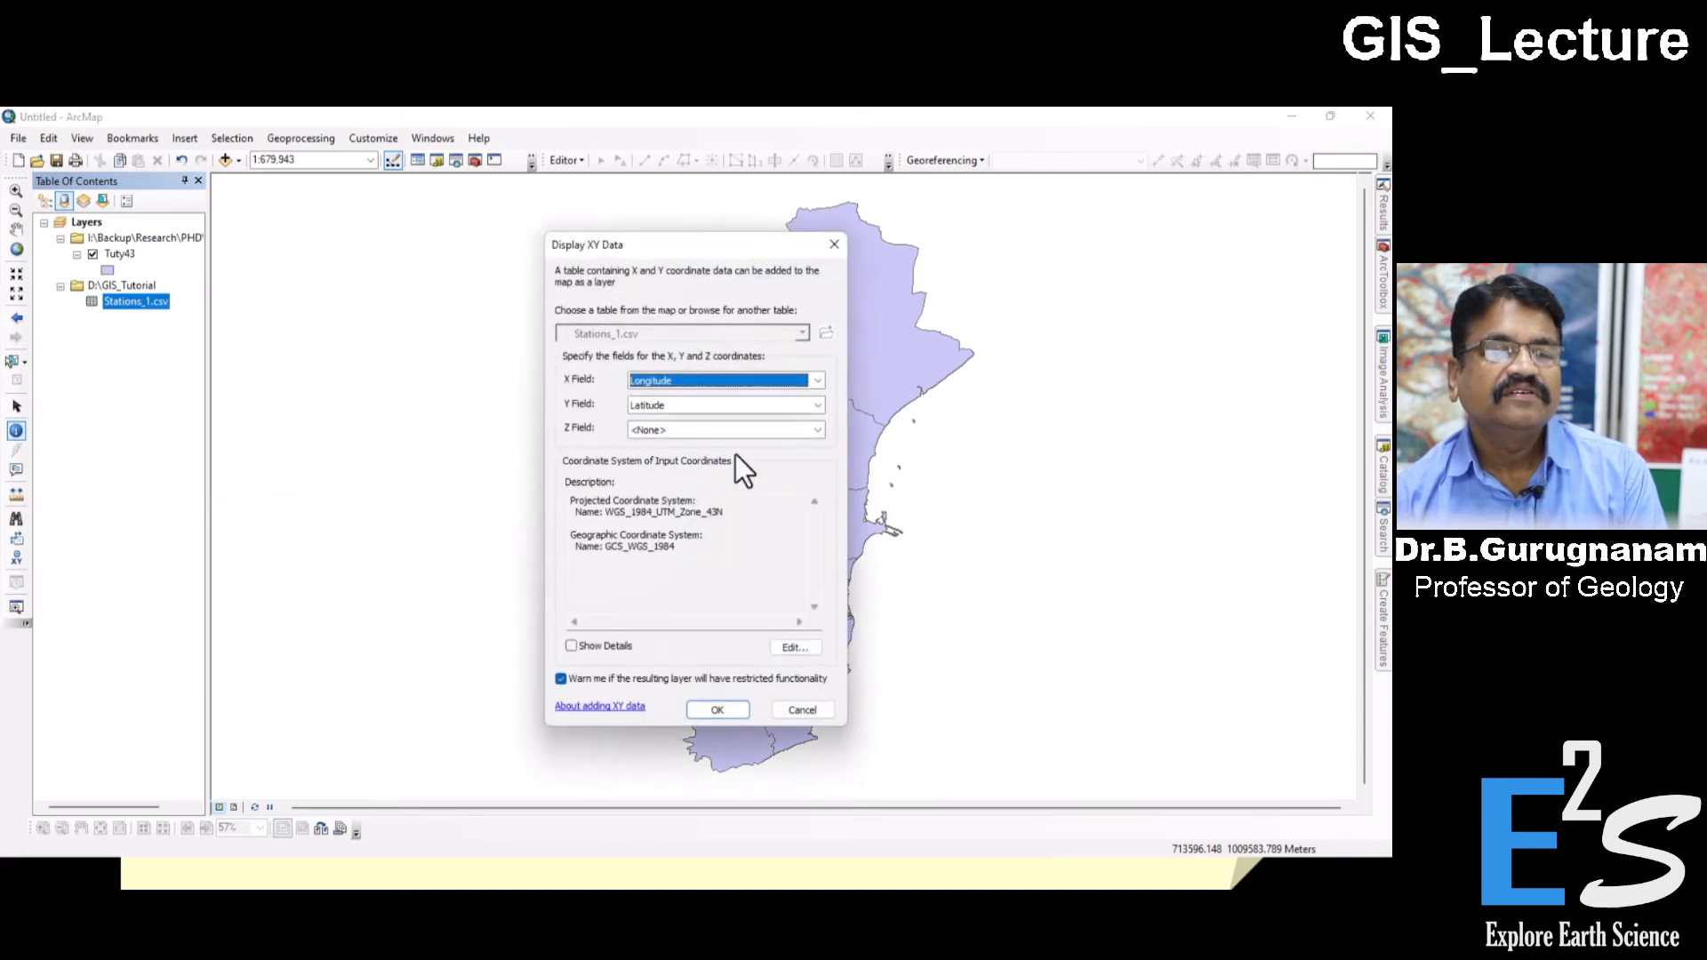
left_click(684, 404)
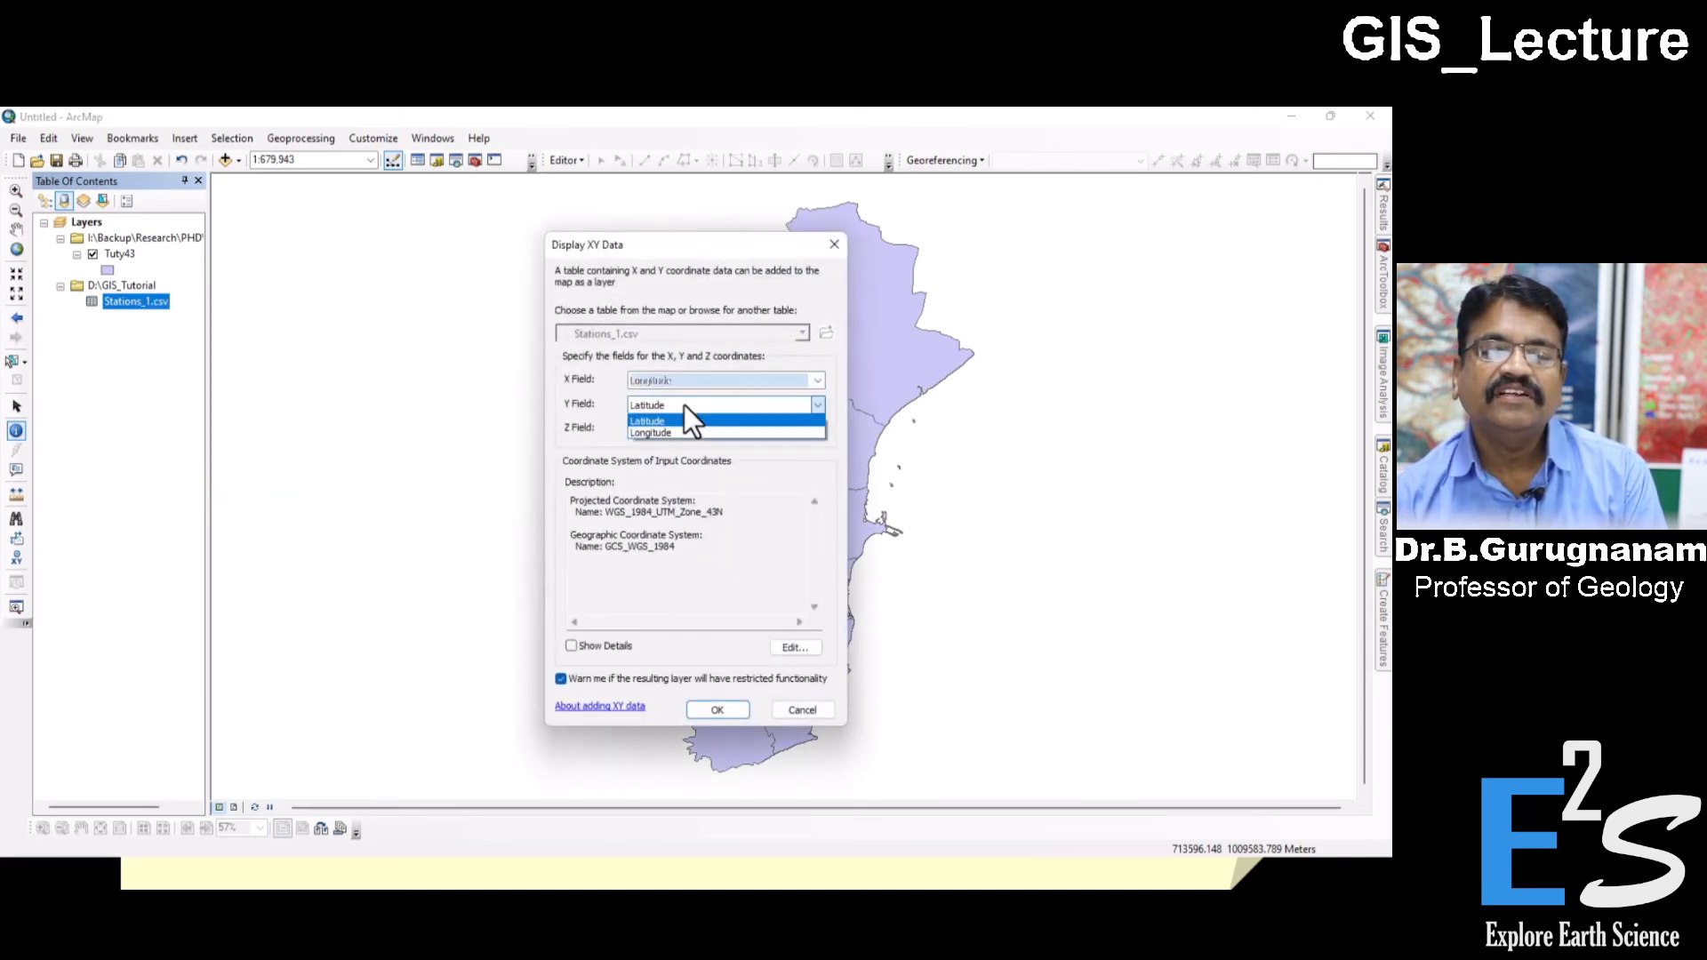
left_click(686, 407)
Step: Set the input coordinate system to the World geographic system WGS 1984 and display the stations as points
left_click(787, 653)
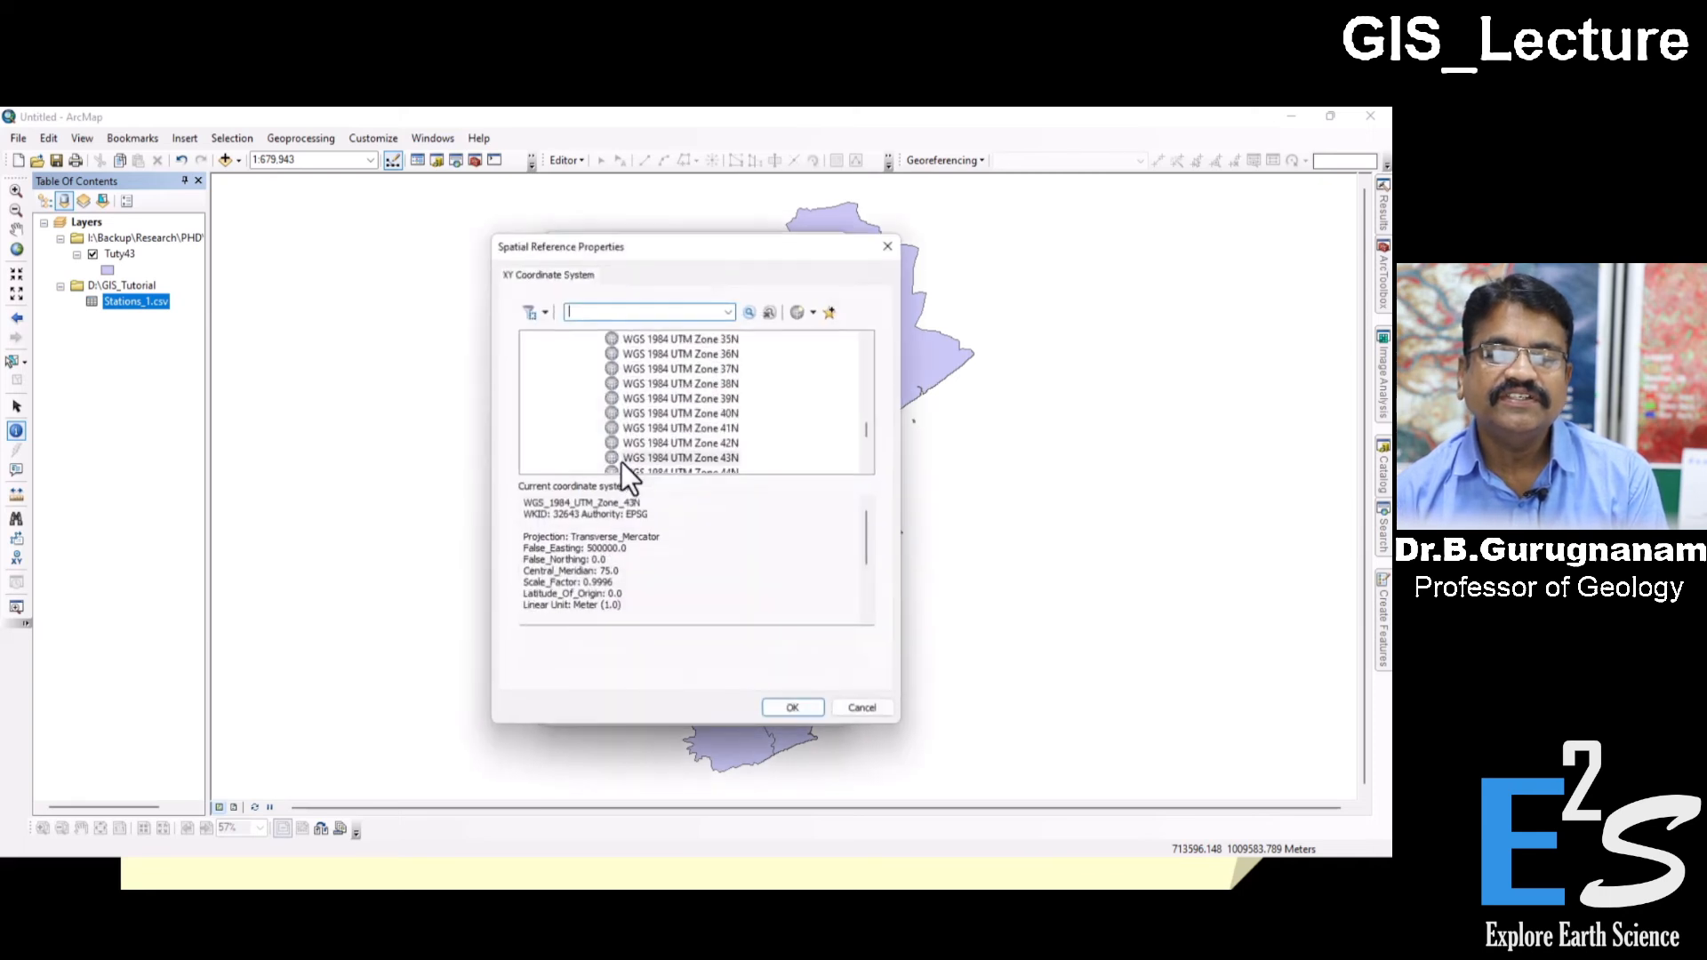
scroll(697, 395, "up", 15)
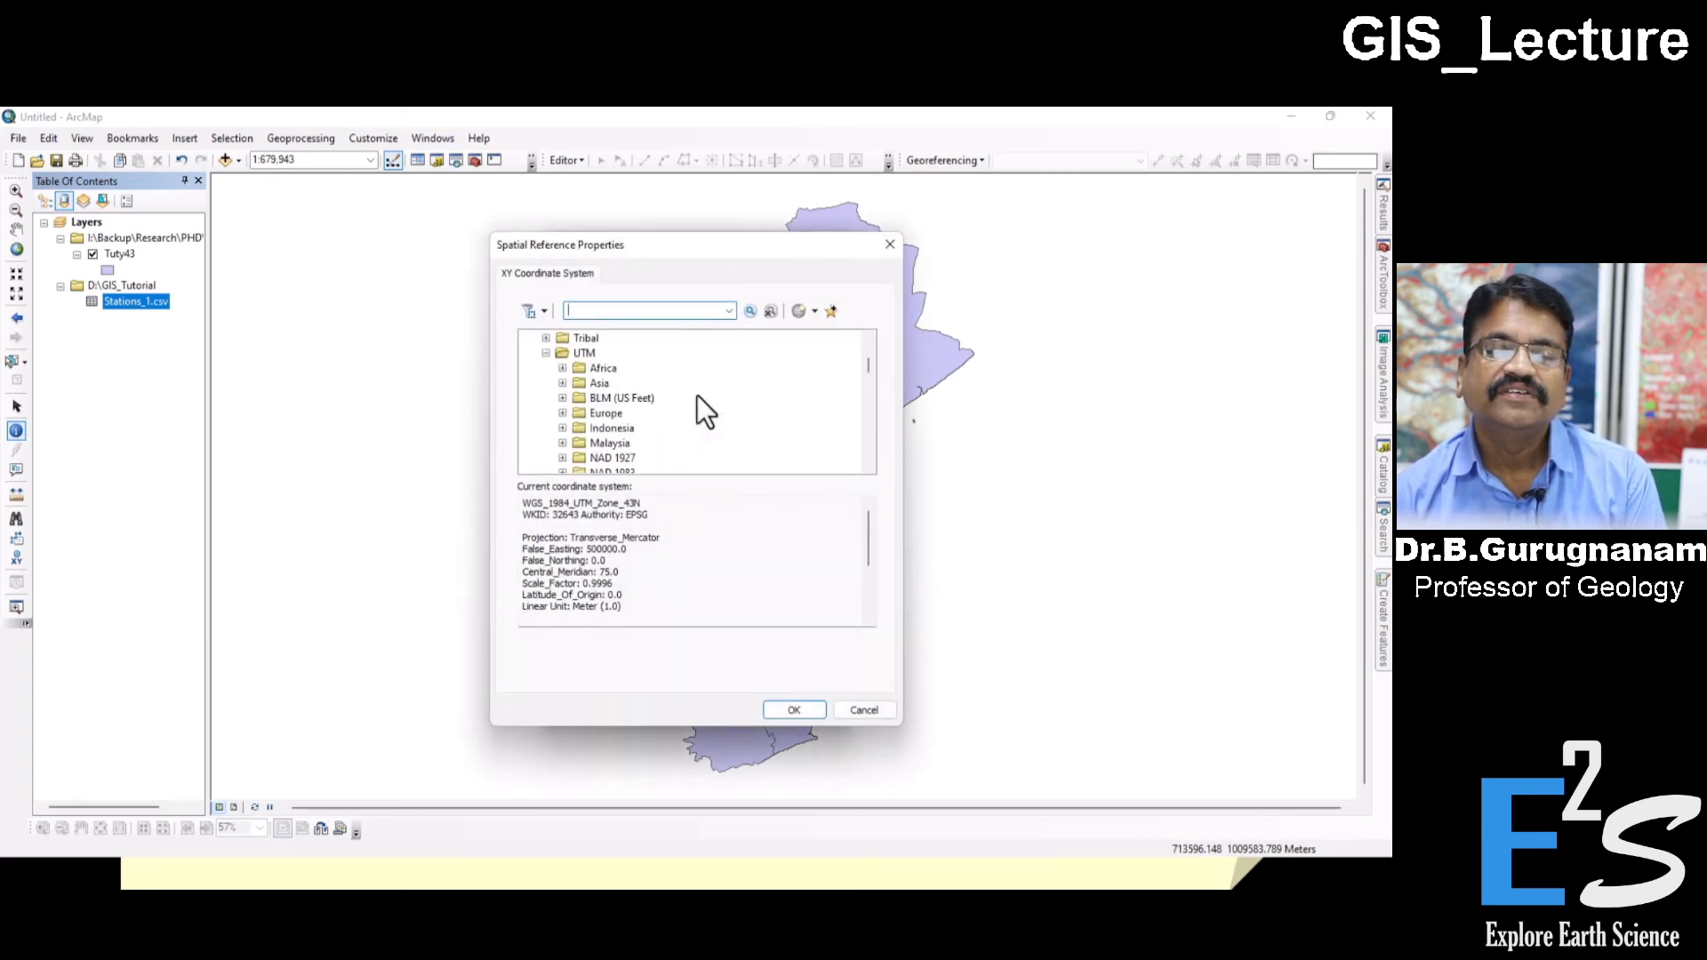
scroll(697, 397, "down", 3)
left_click(563, 401)
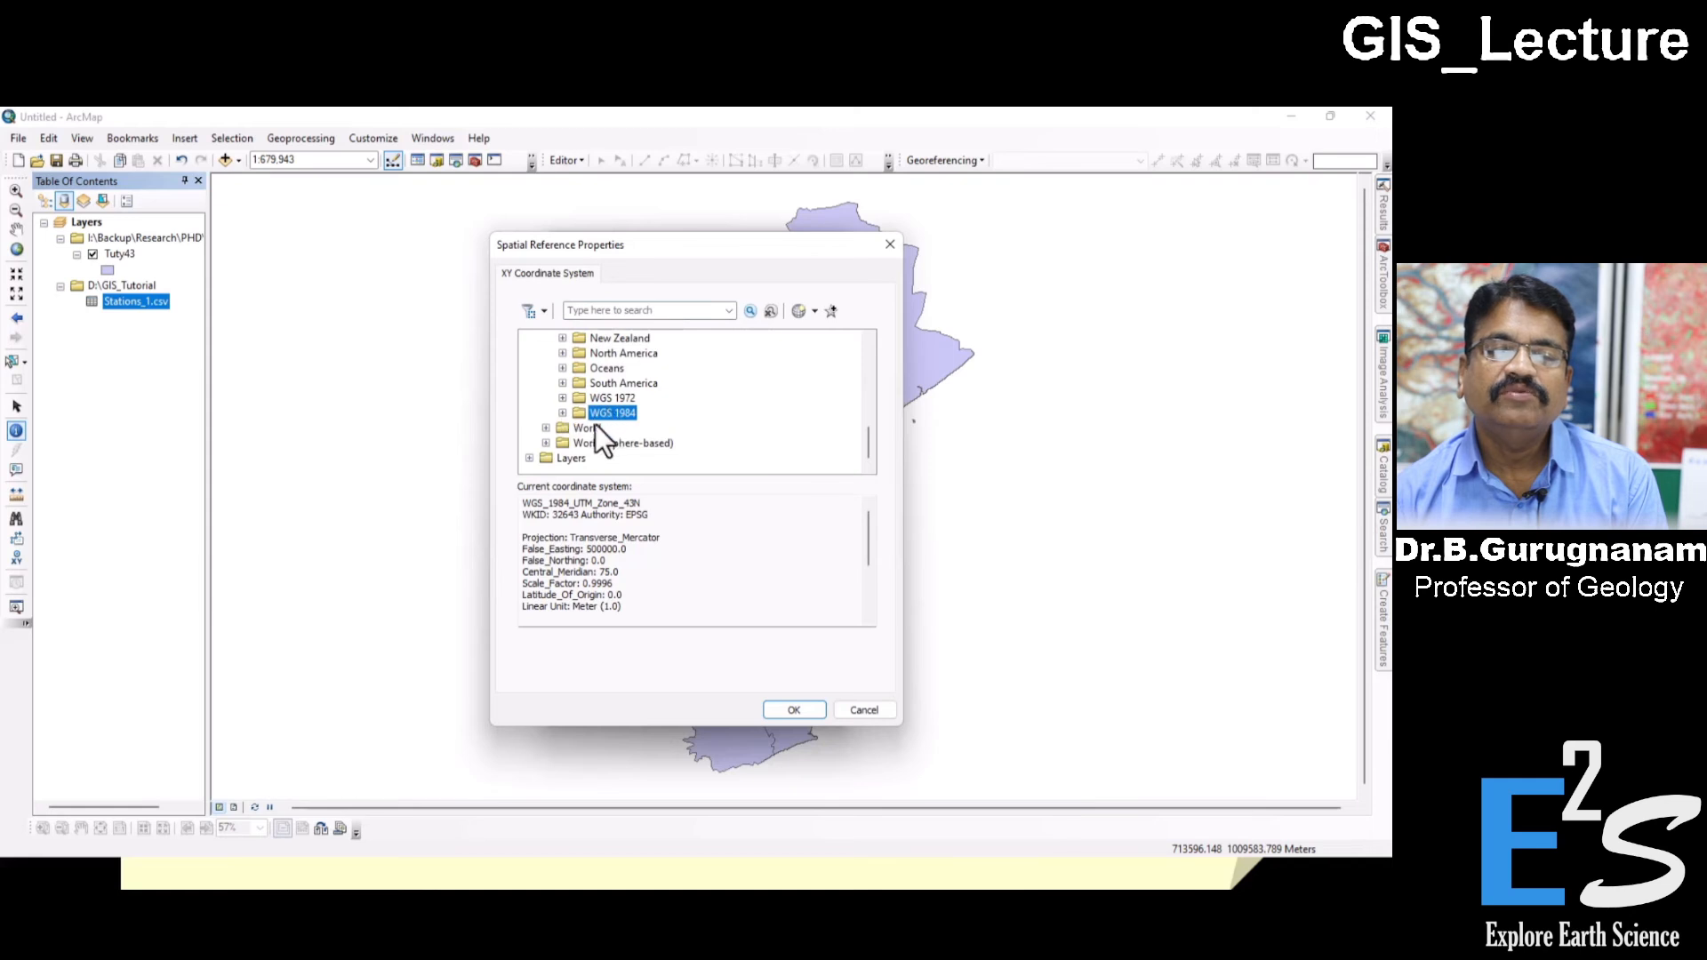
scroll(657, 418, "up", 3)
left_click(545, 413)
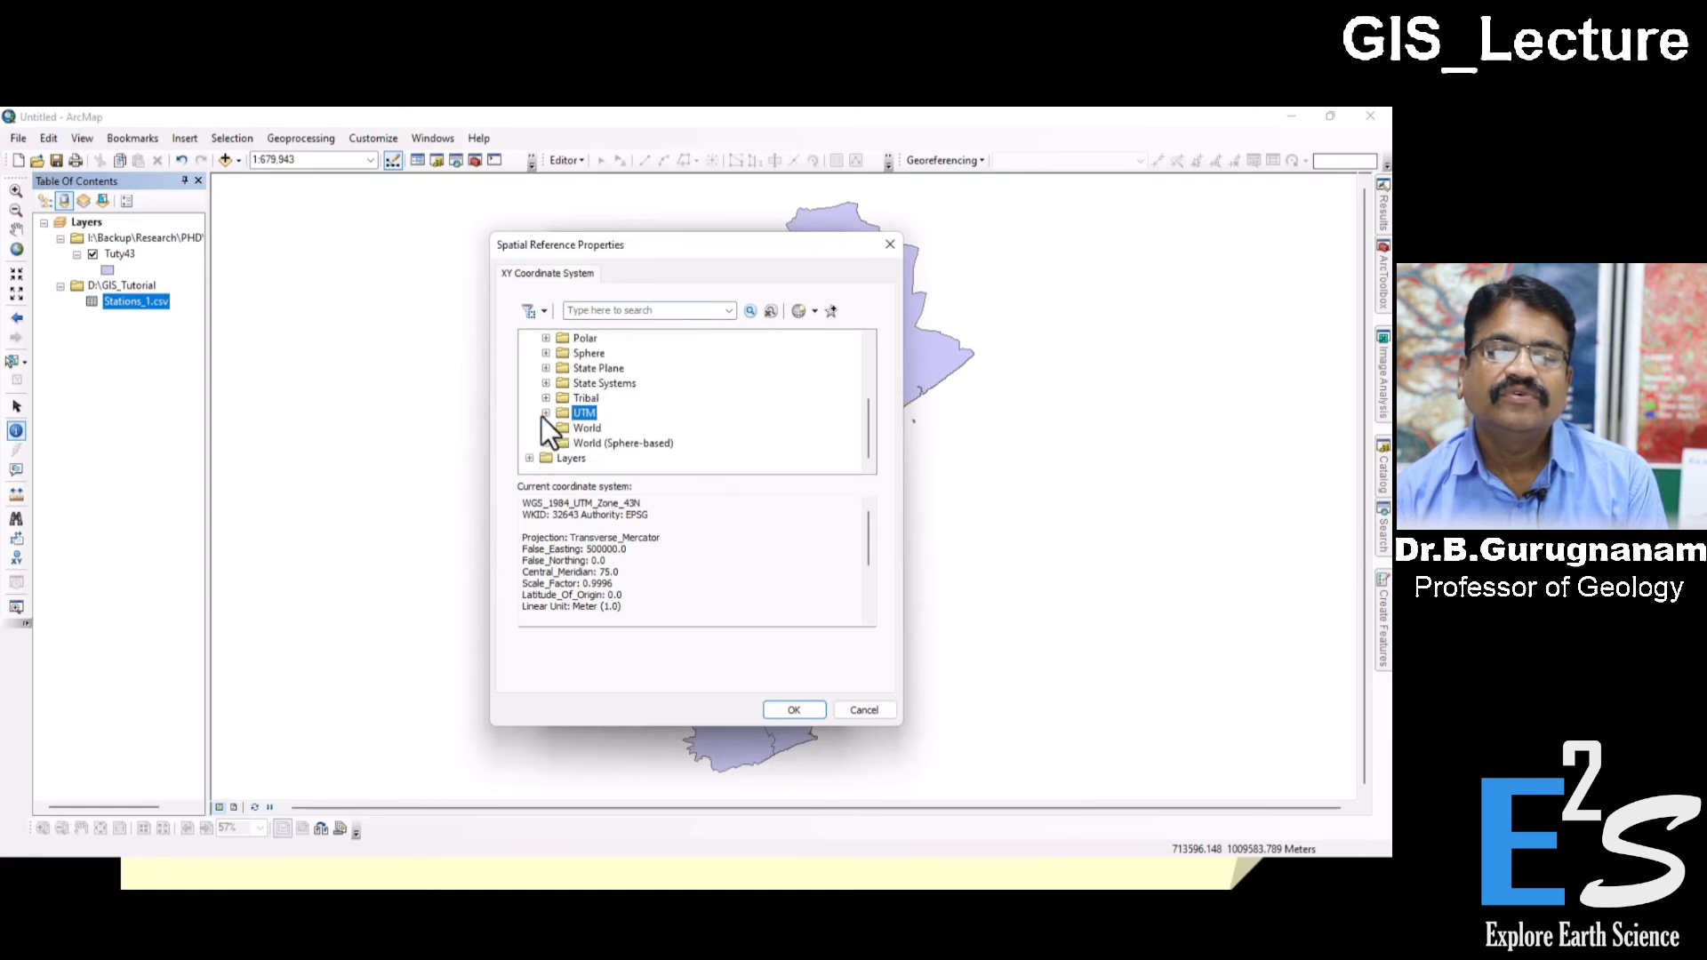
scroll(583, 421, "up", 3)
left_click(529, 368)
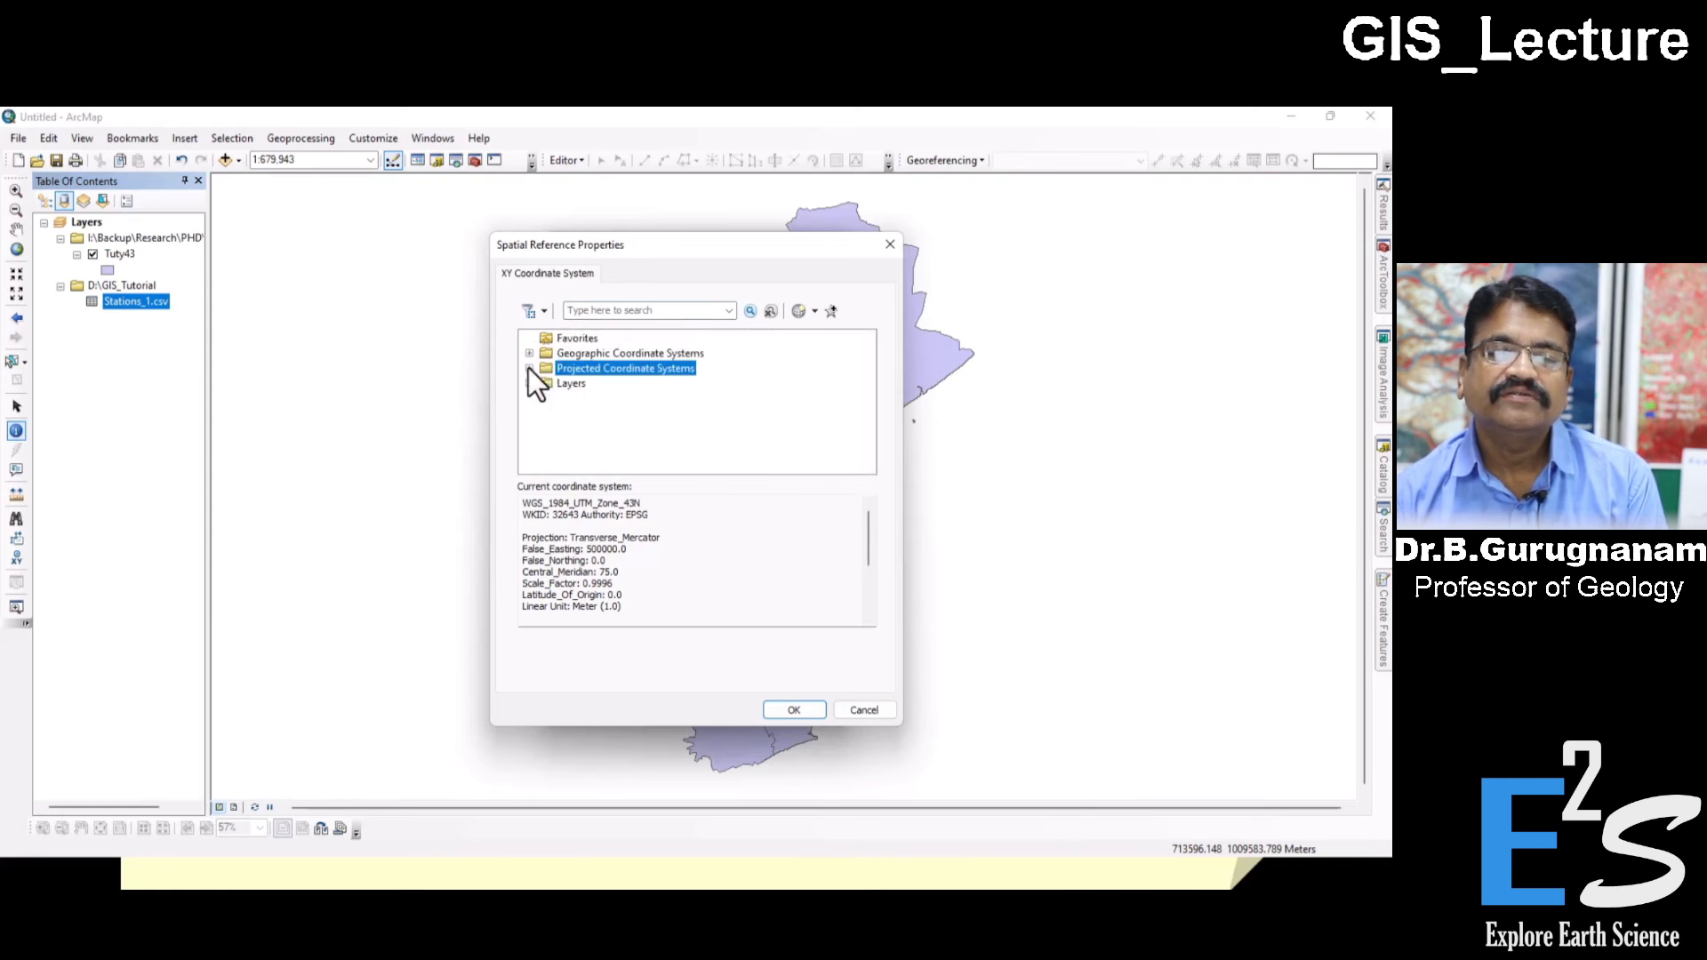
left_click(529, 353)
scroll(606, 412, "down", 5)
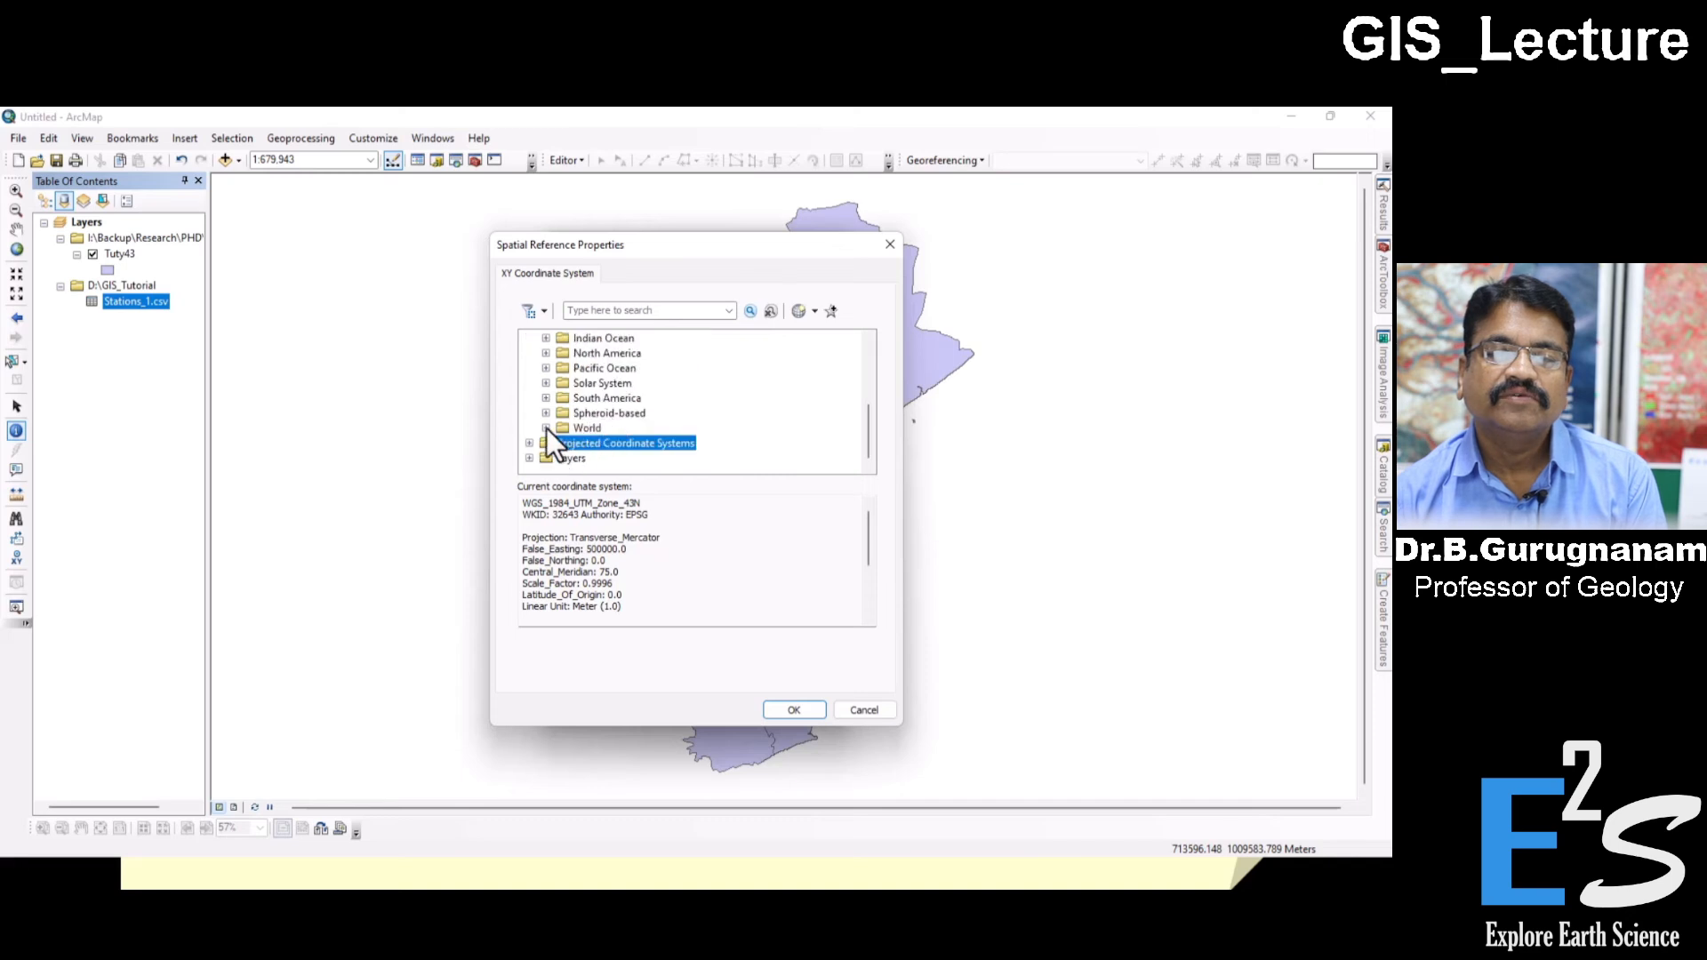
left_click(546, 427)
left_click(611, 428)
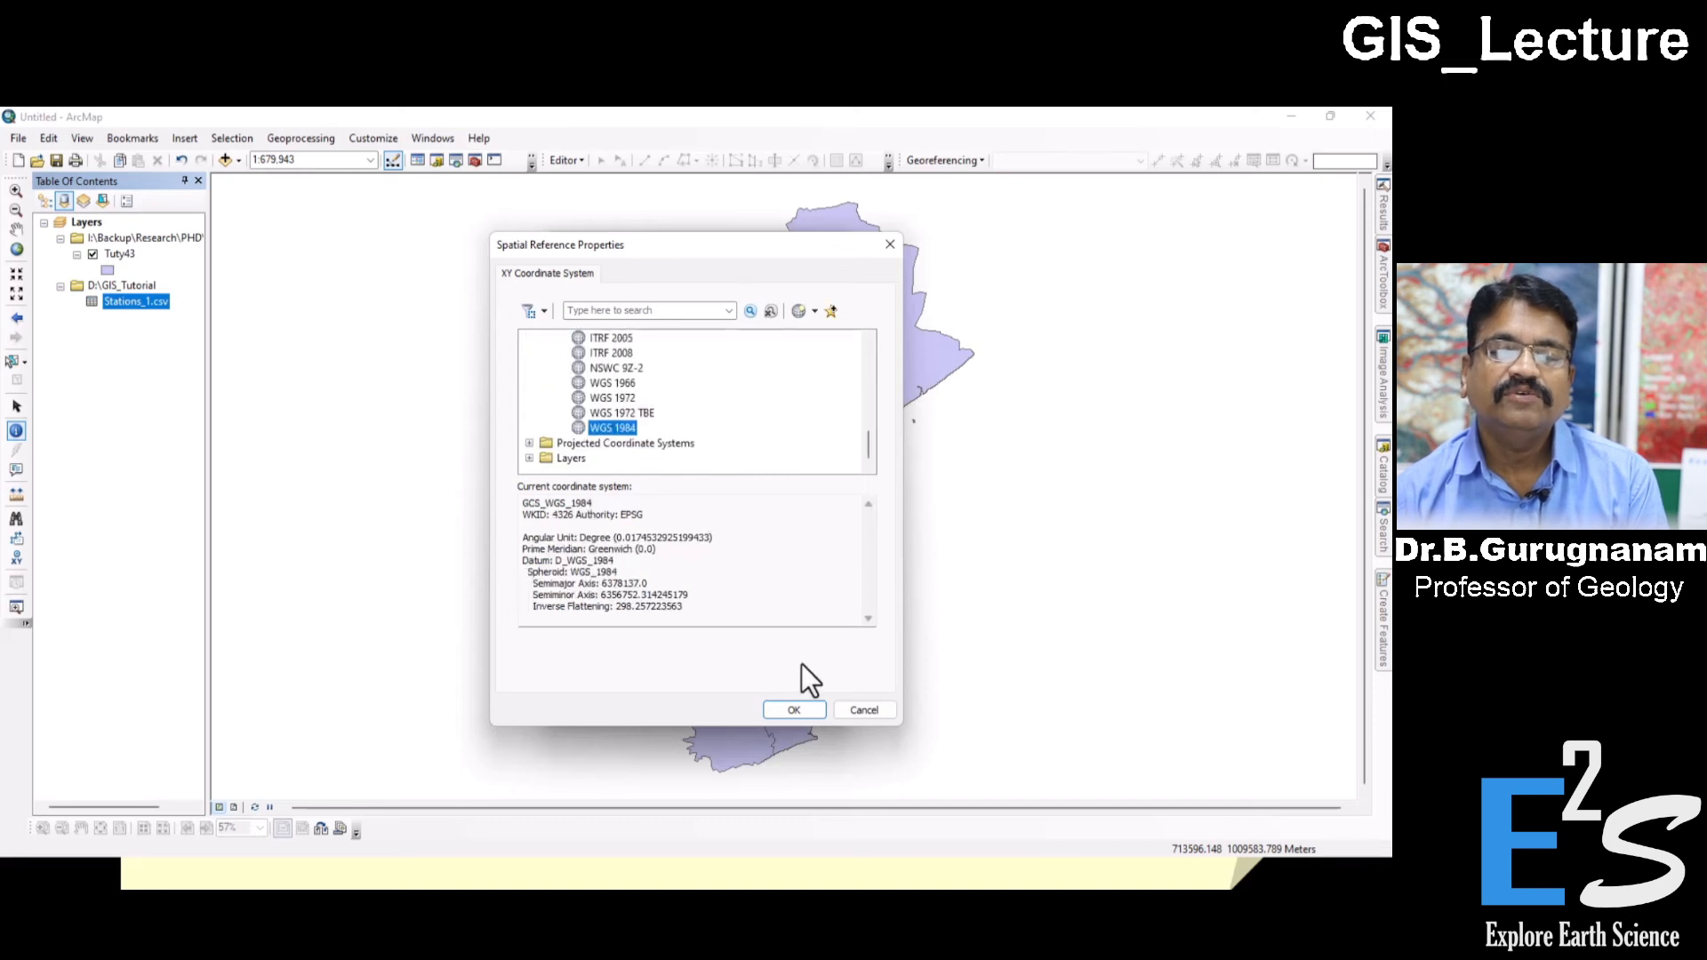
left_click(796, 708)
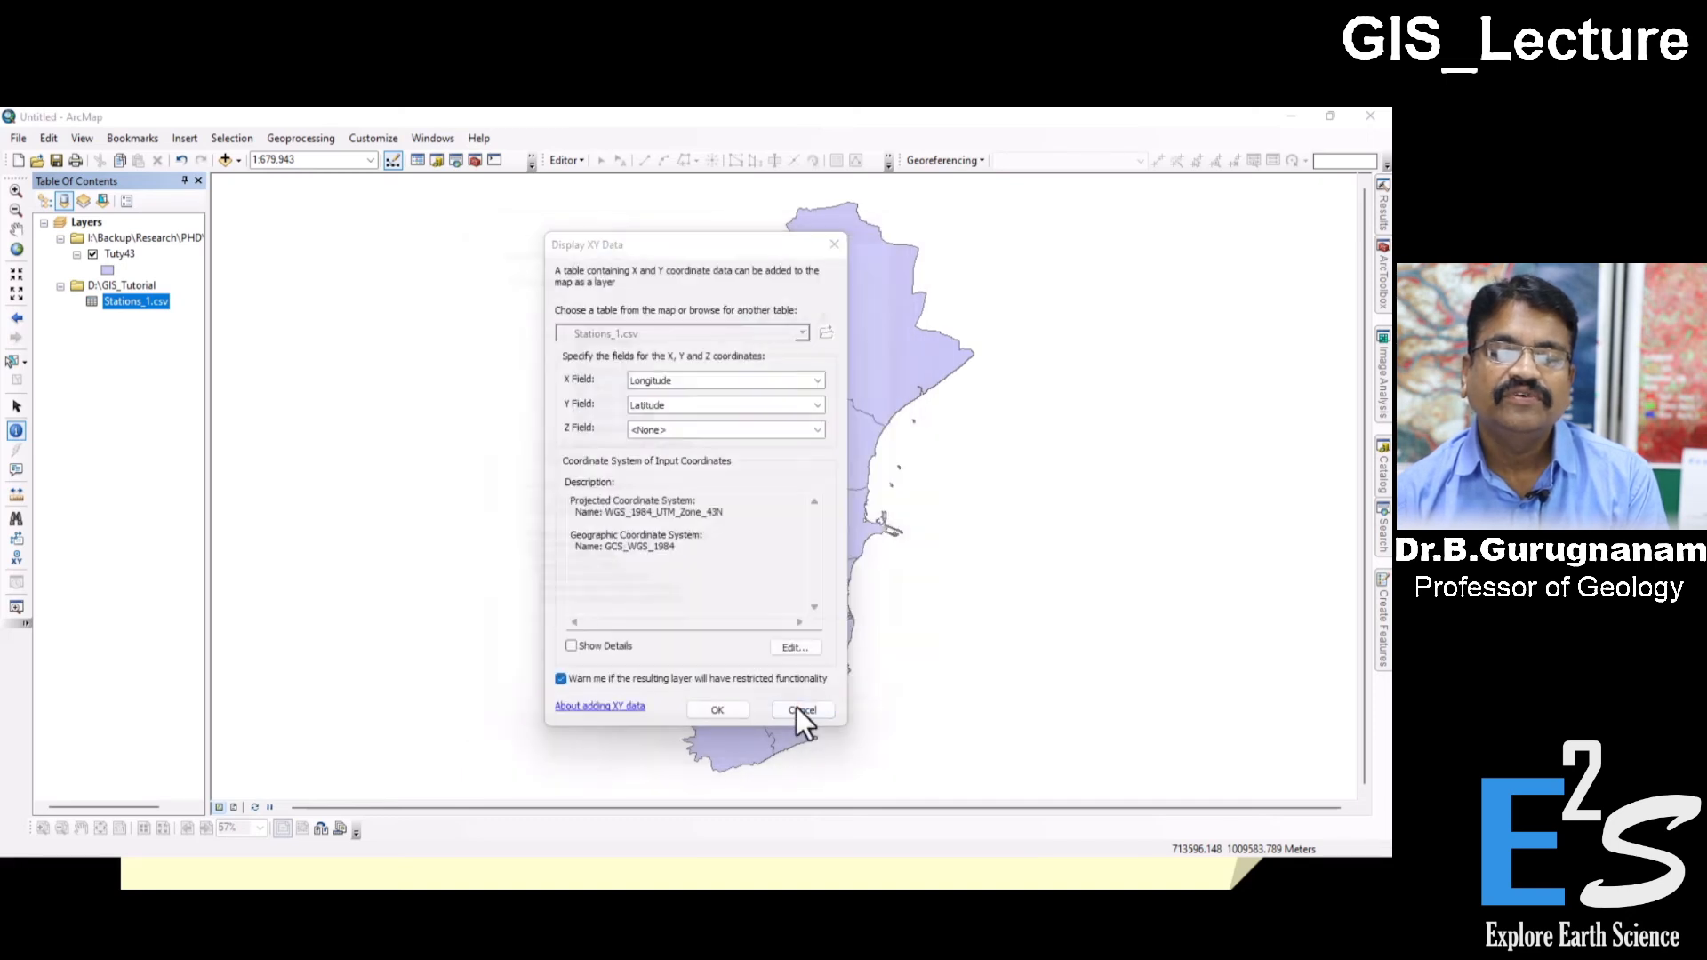
left_click(718, 708)
left_click(756, 579)
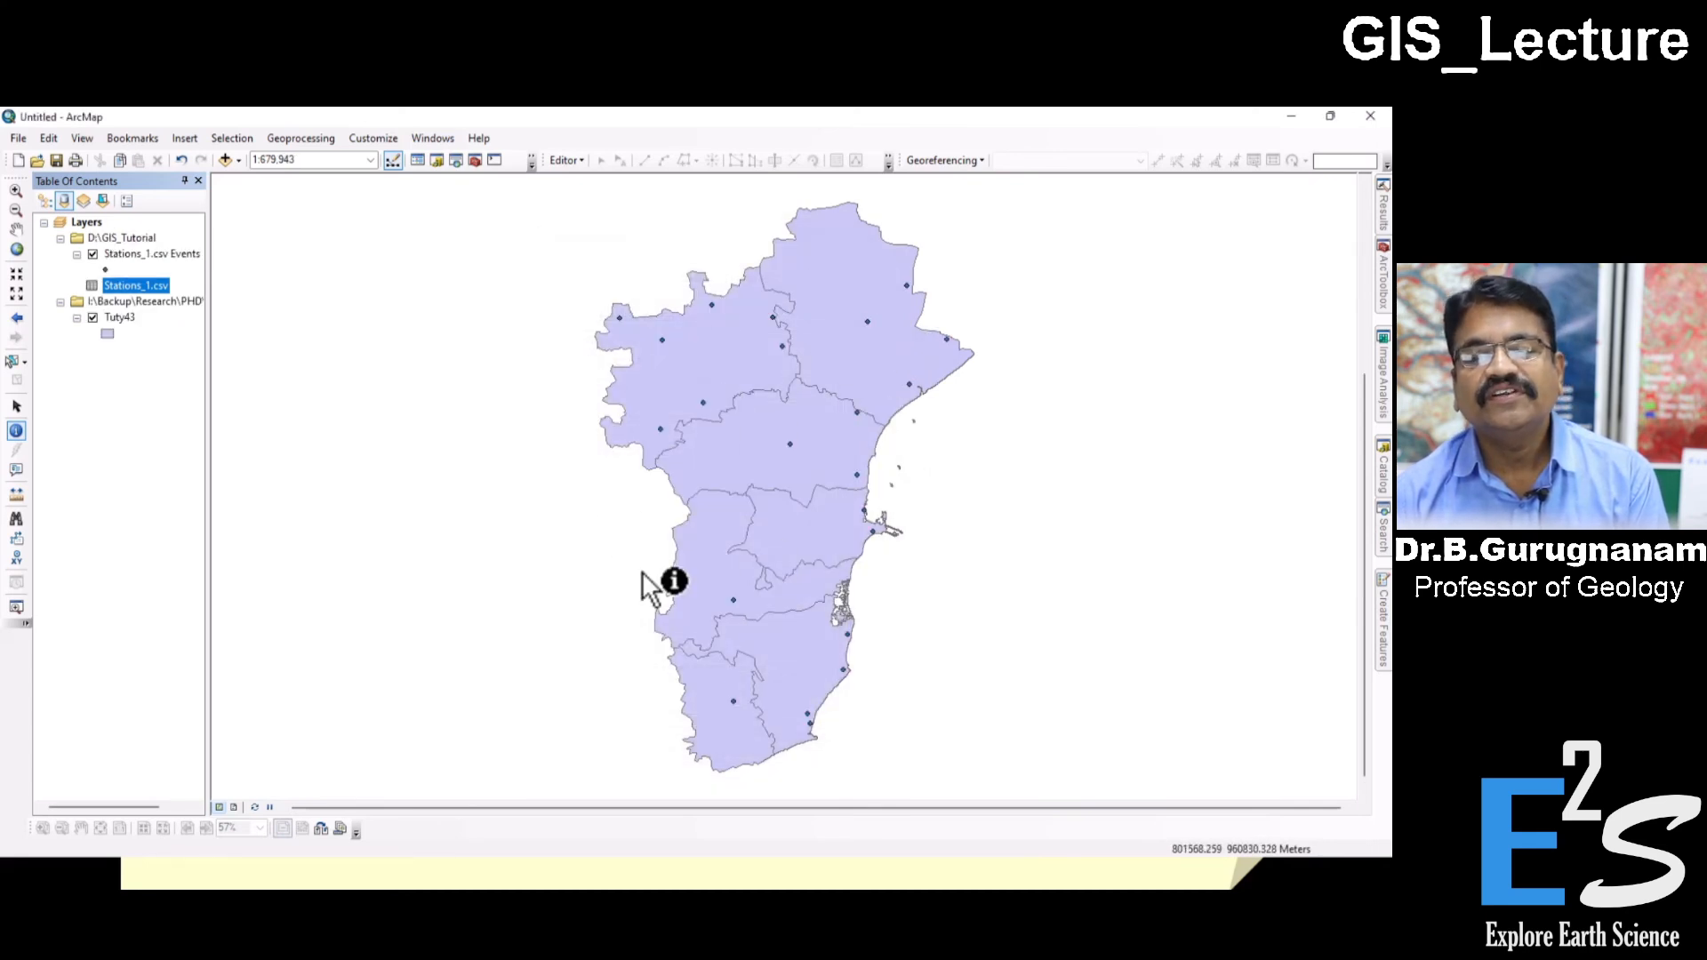
Step: Toggle the Tuty43 layer off and on, identify the Kadambur station point to check its attributes, and close the results
left_click(93, 319)
left_click(94, 319)
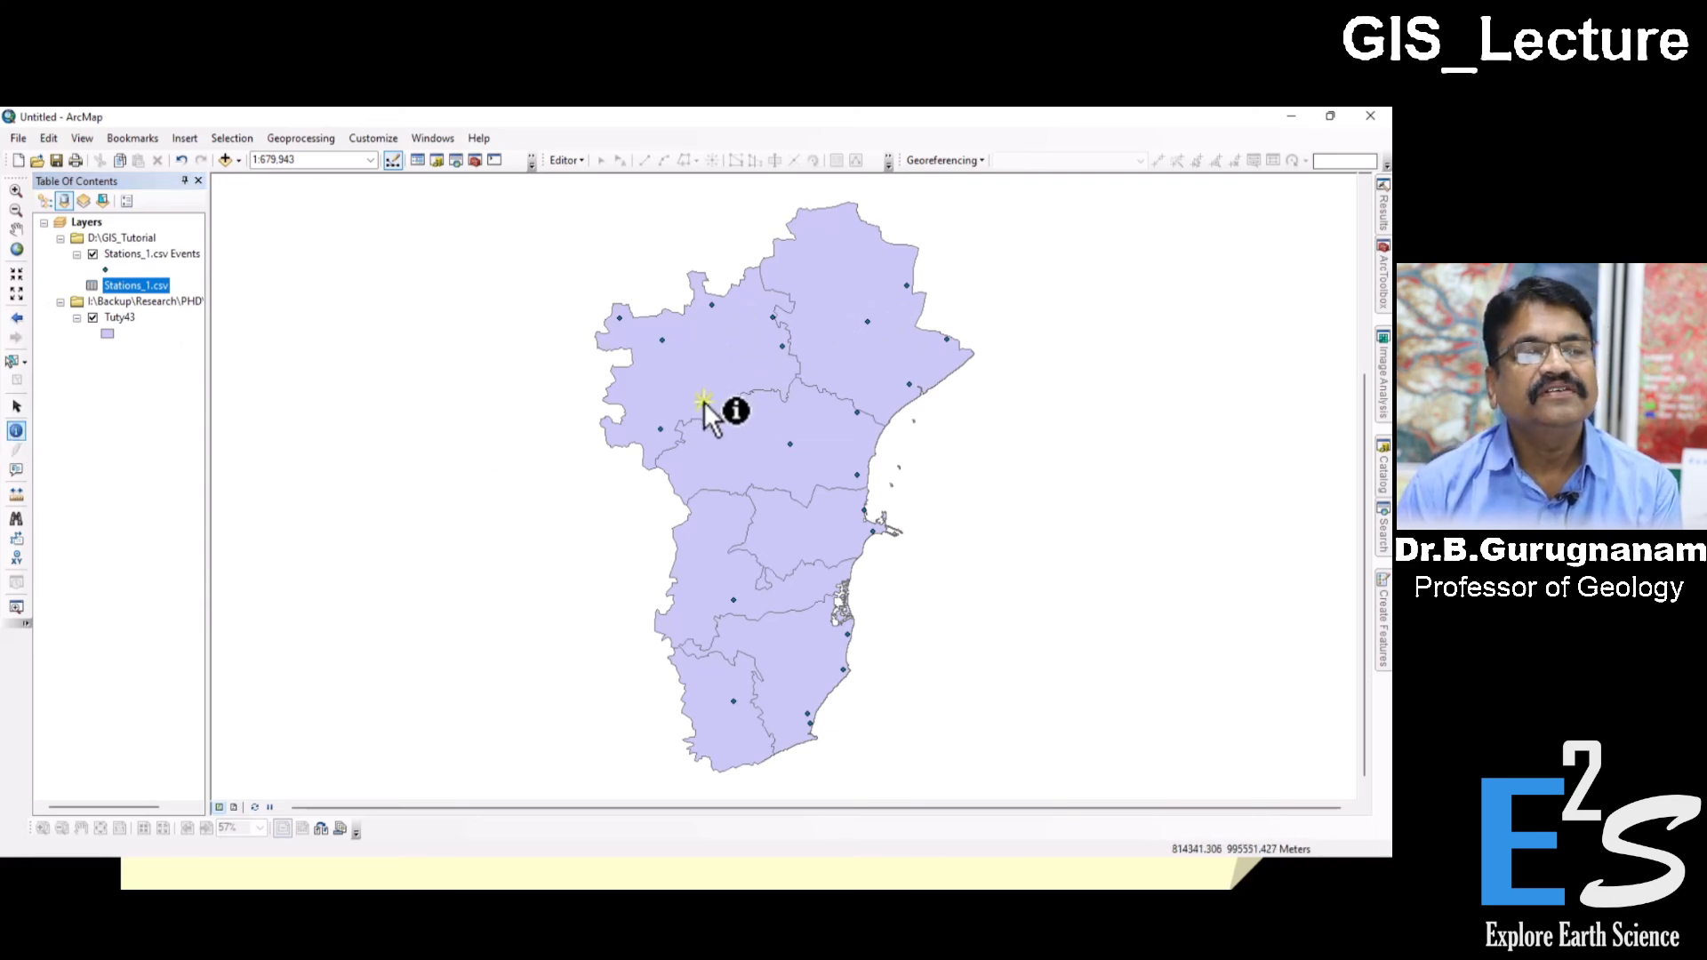
left_click_drag(1, 360, 413, 313)
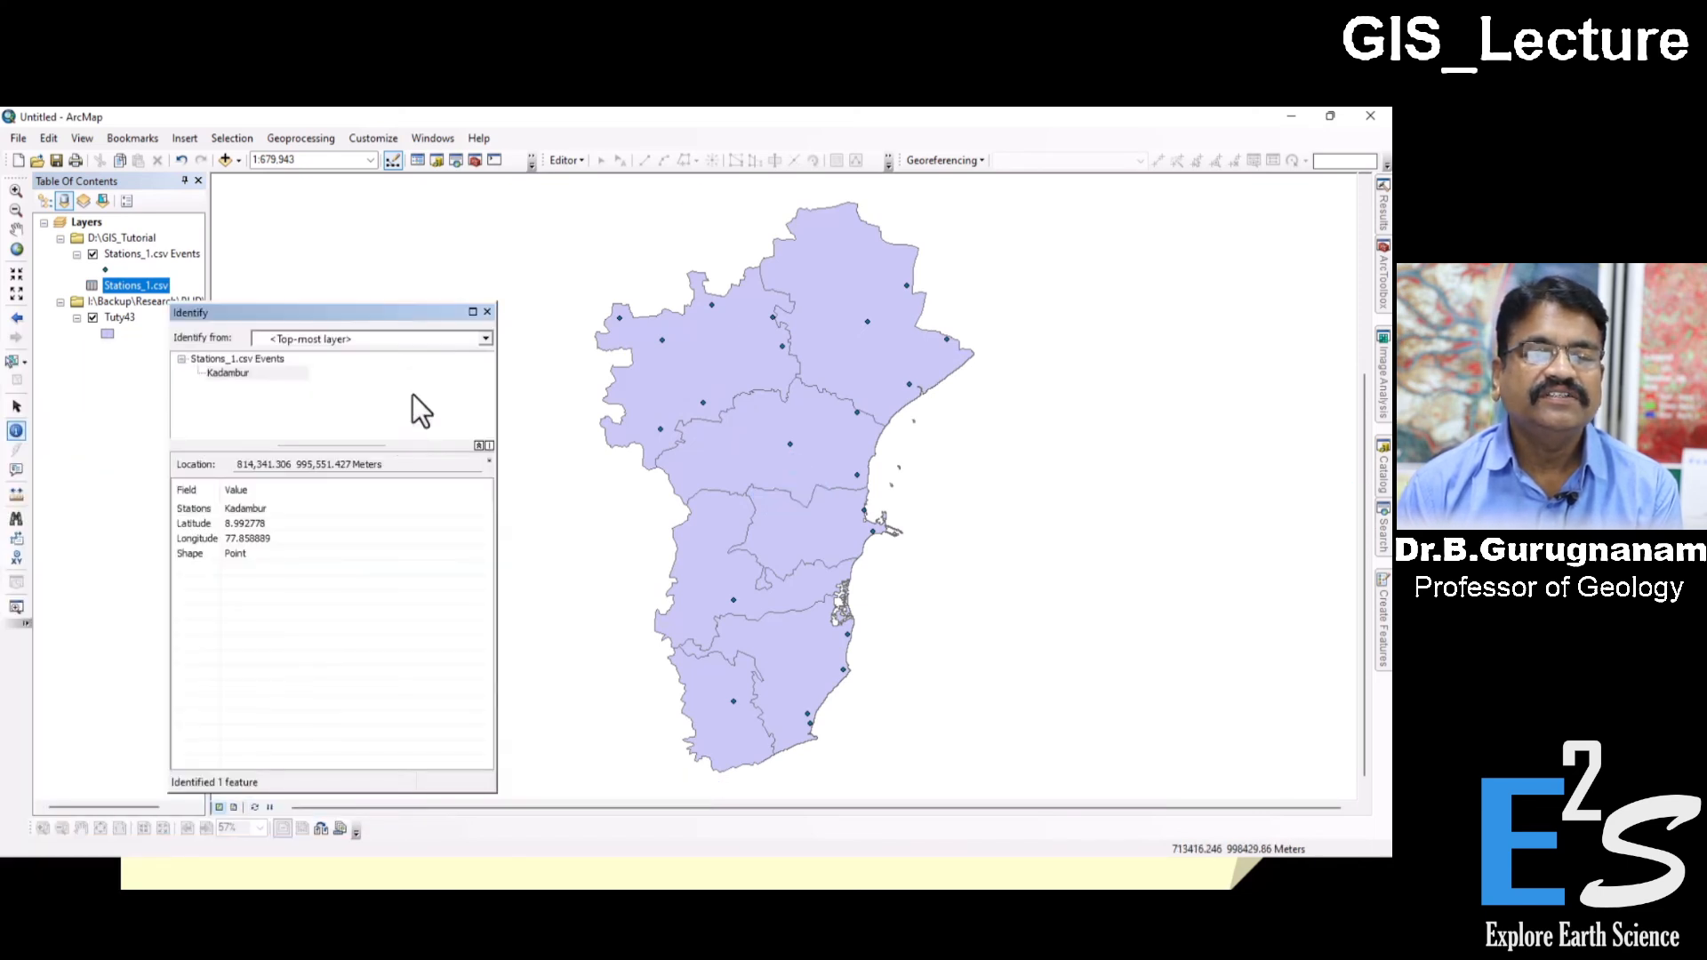
left_click(254, 512)
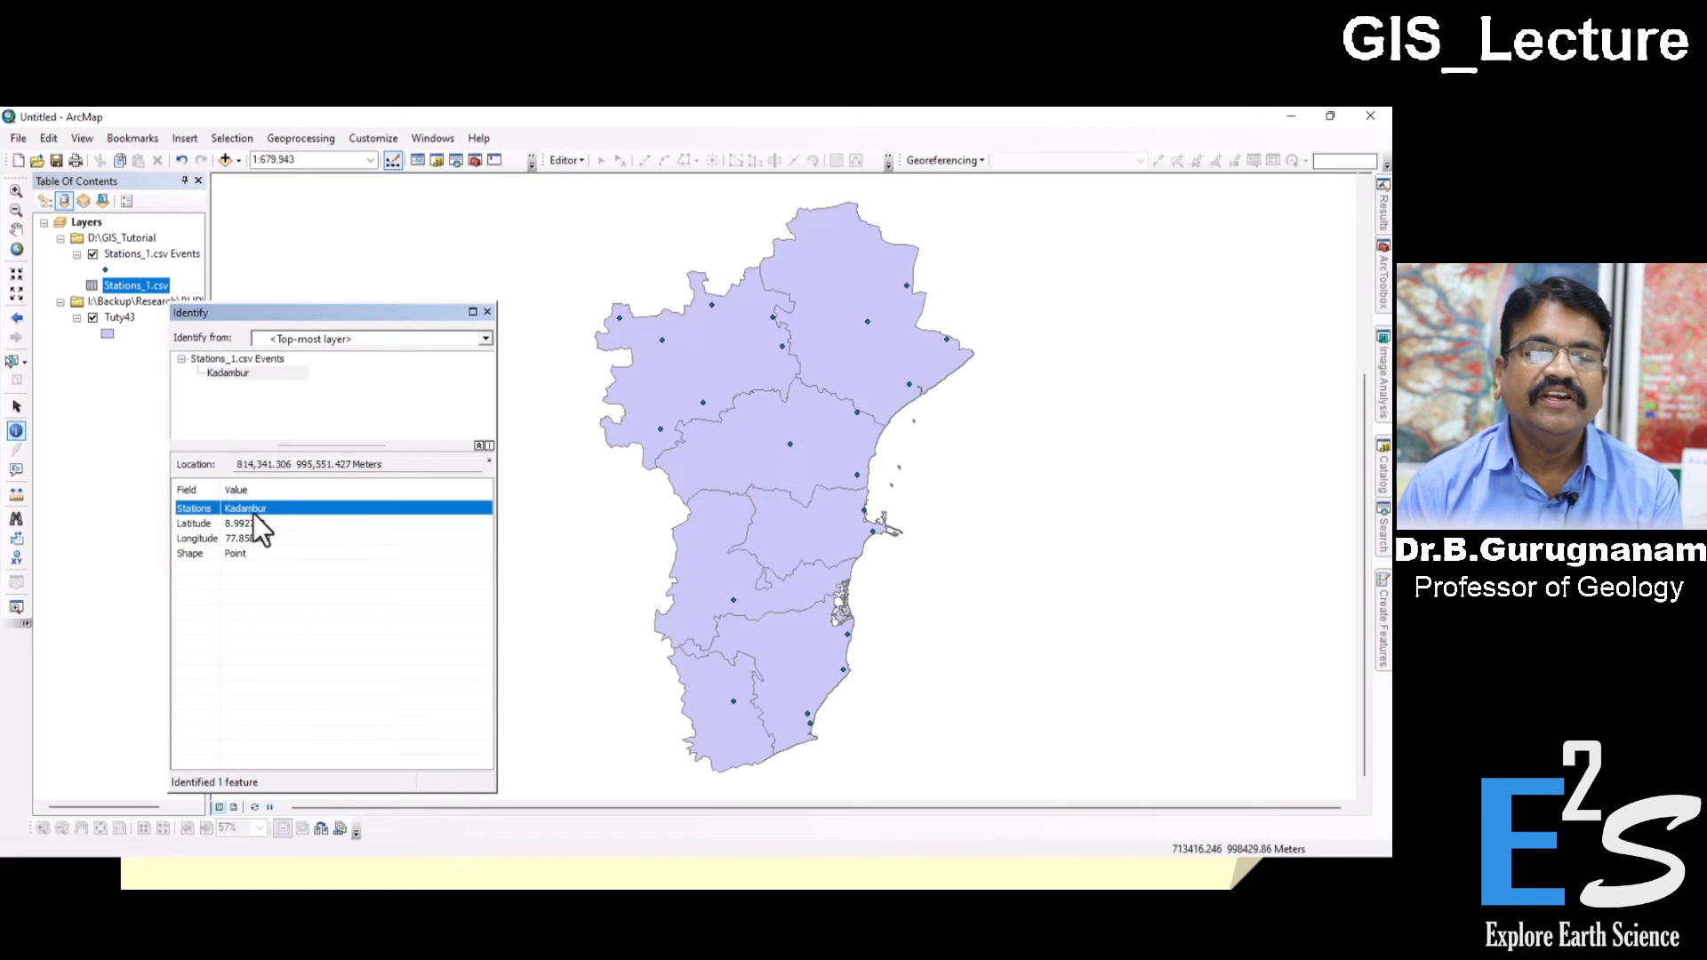
left_click(487, 312)
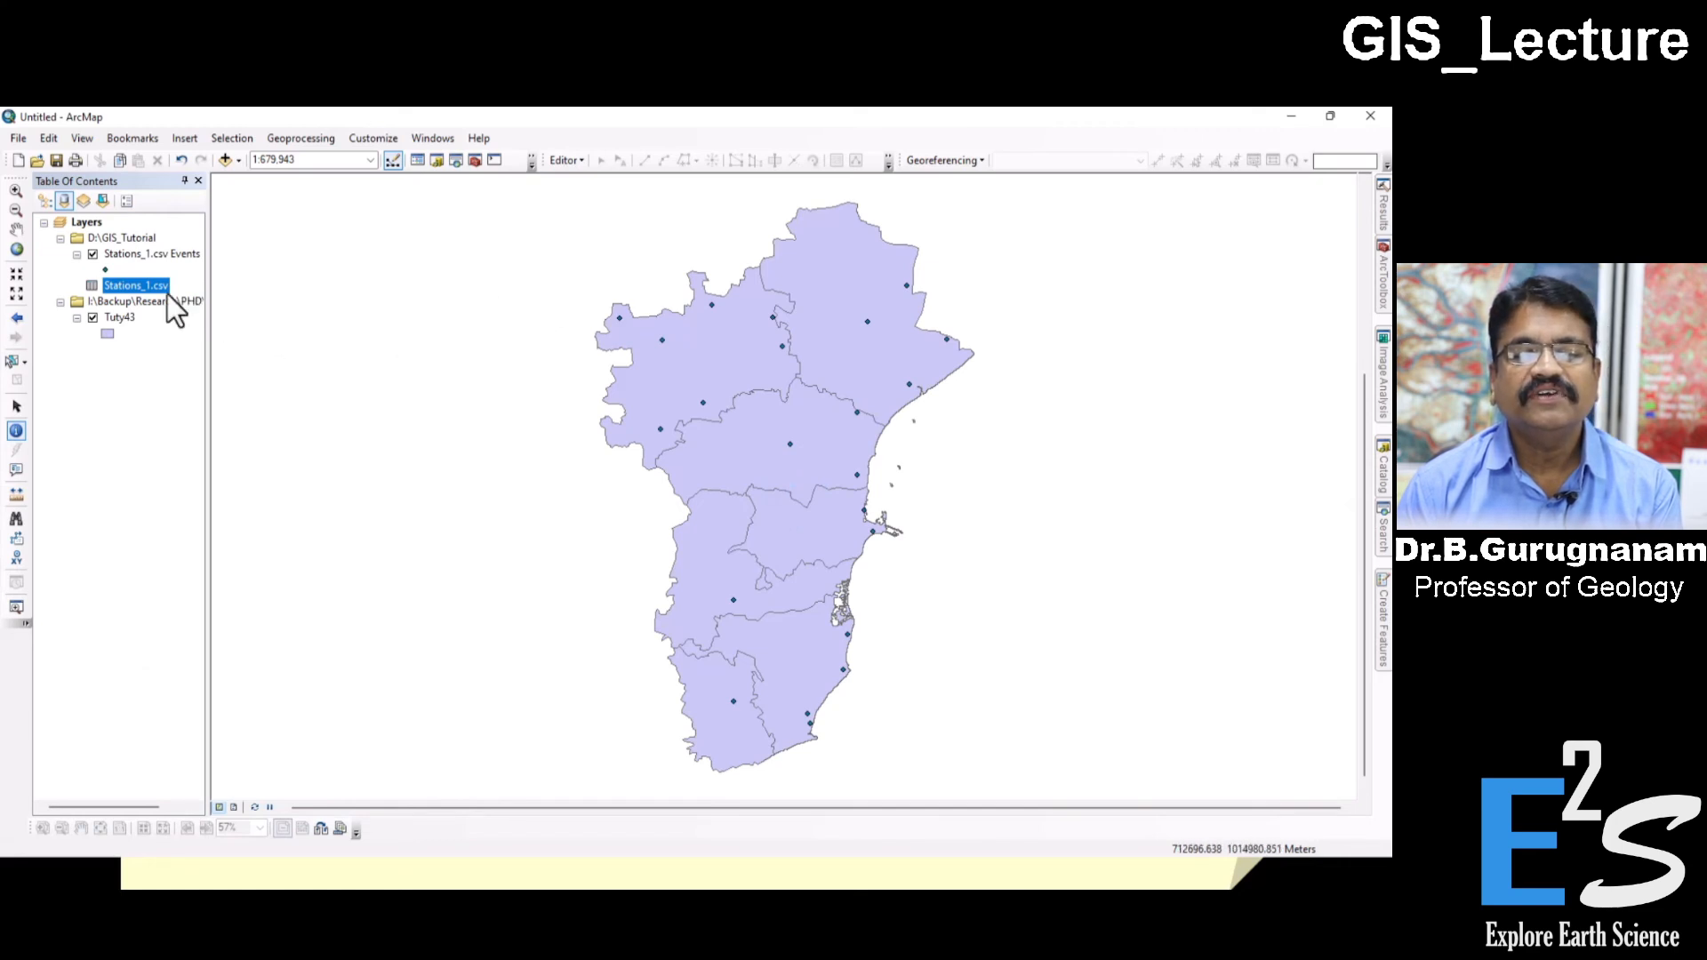
Step: Export all features of the Stations_1.csv Events layer to the shapefile Location.shp in the Registration folder, replacing the existing file, and add it to the map
right_click(128, 258)
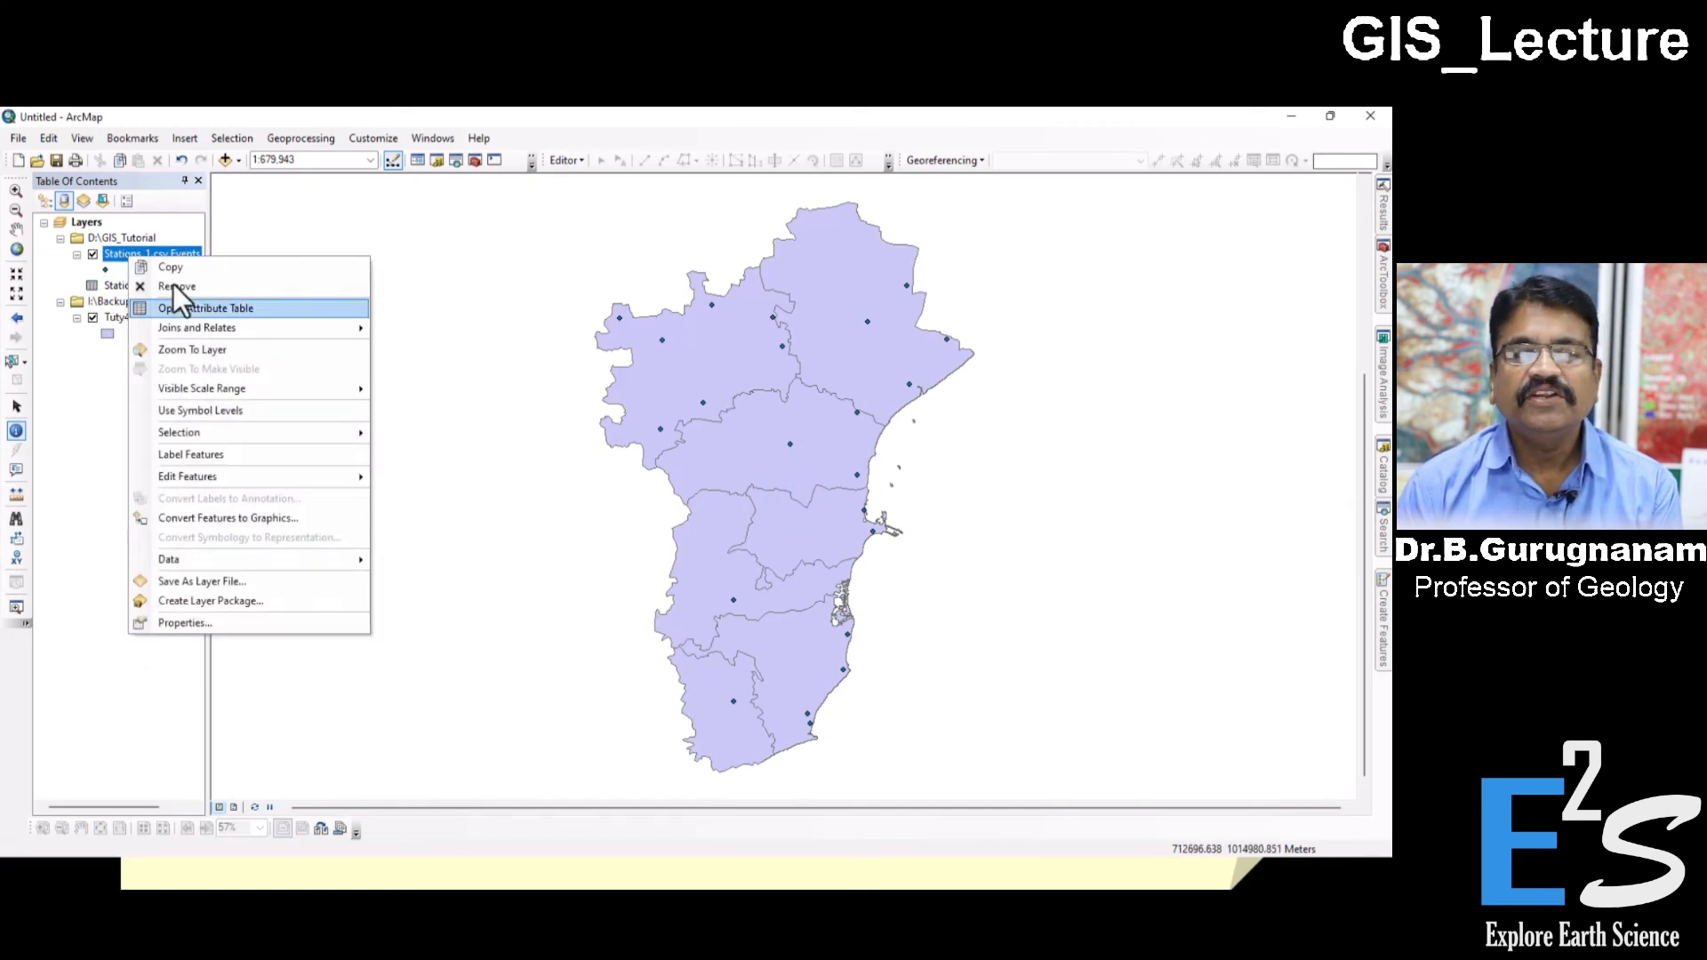
mouse_move(292, 557)
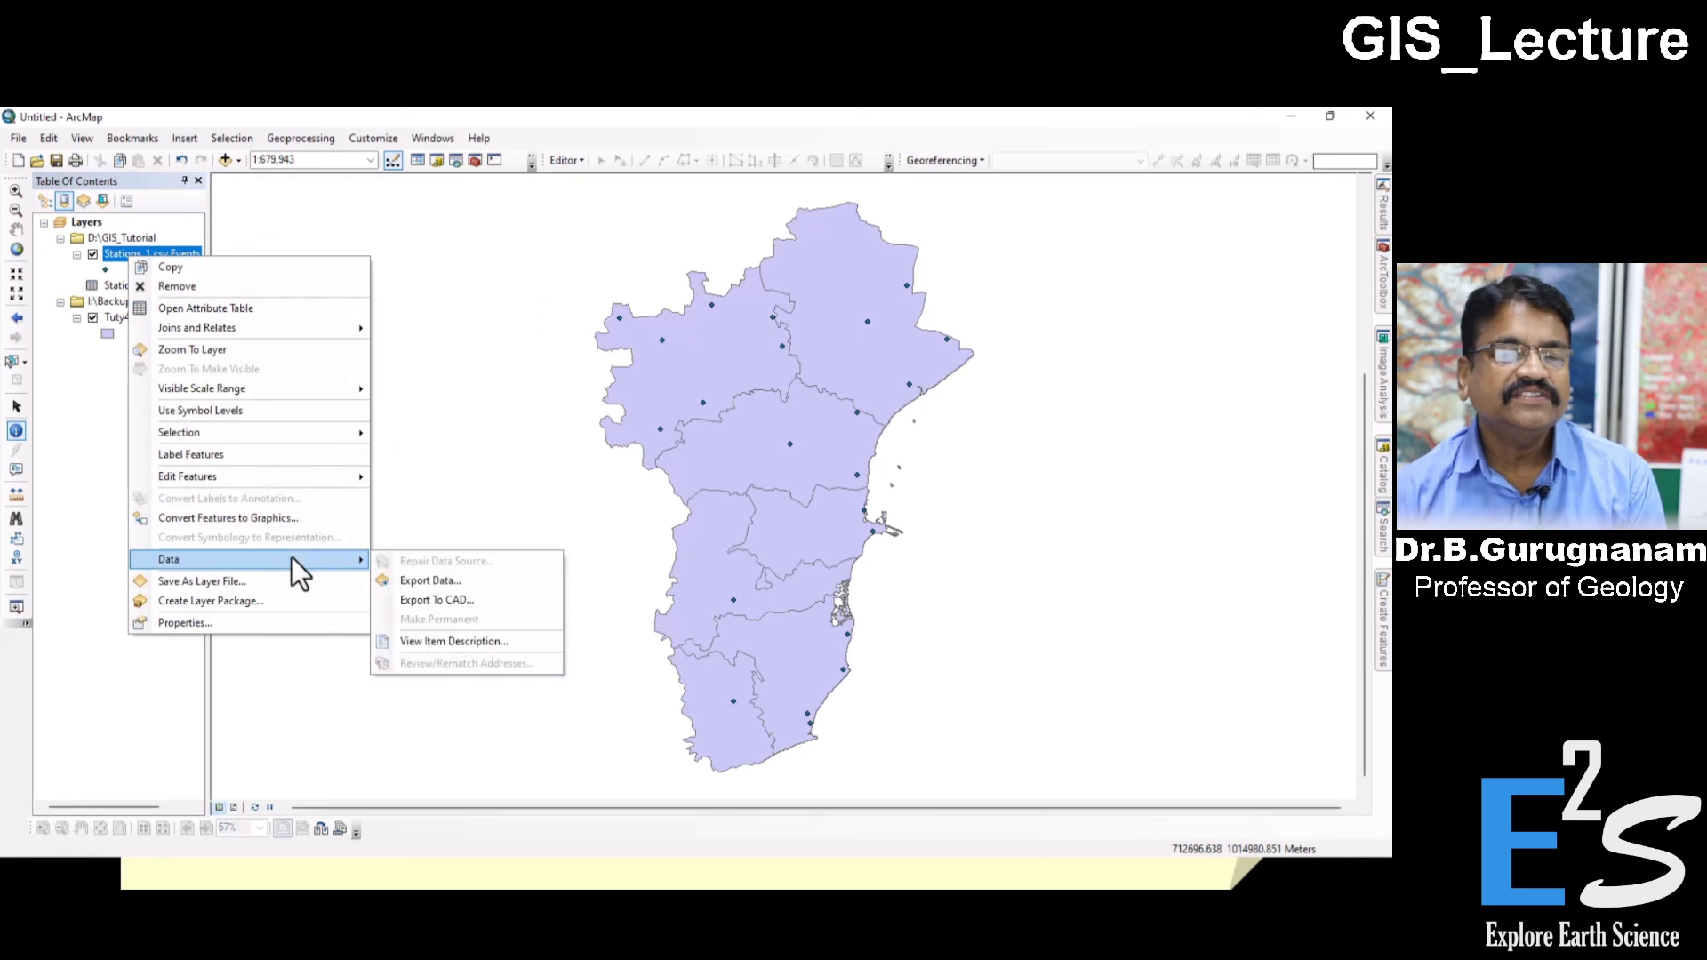
left_click(429, 582)
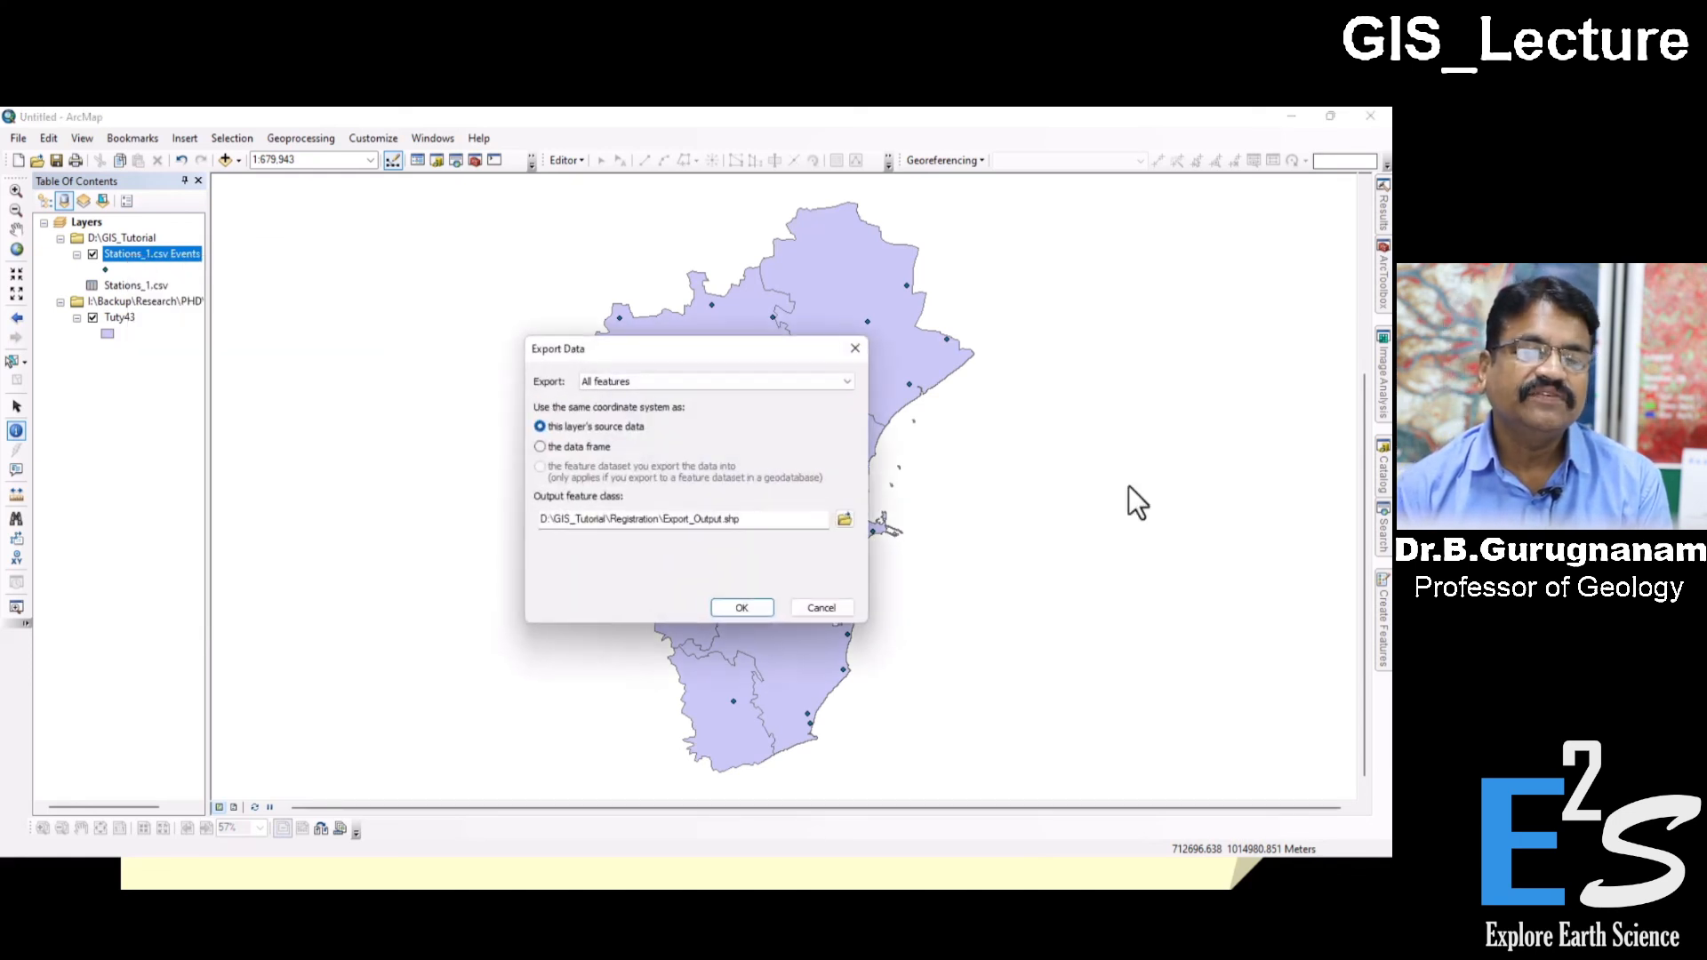
left_click(841, 522)
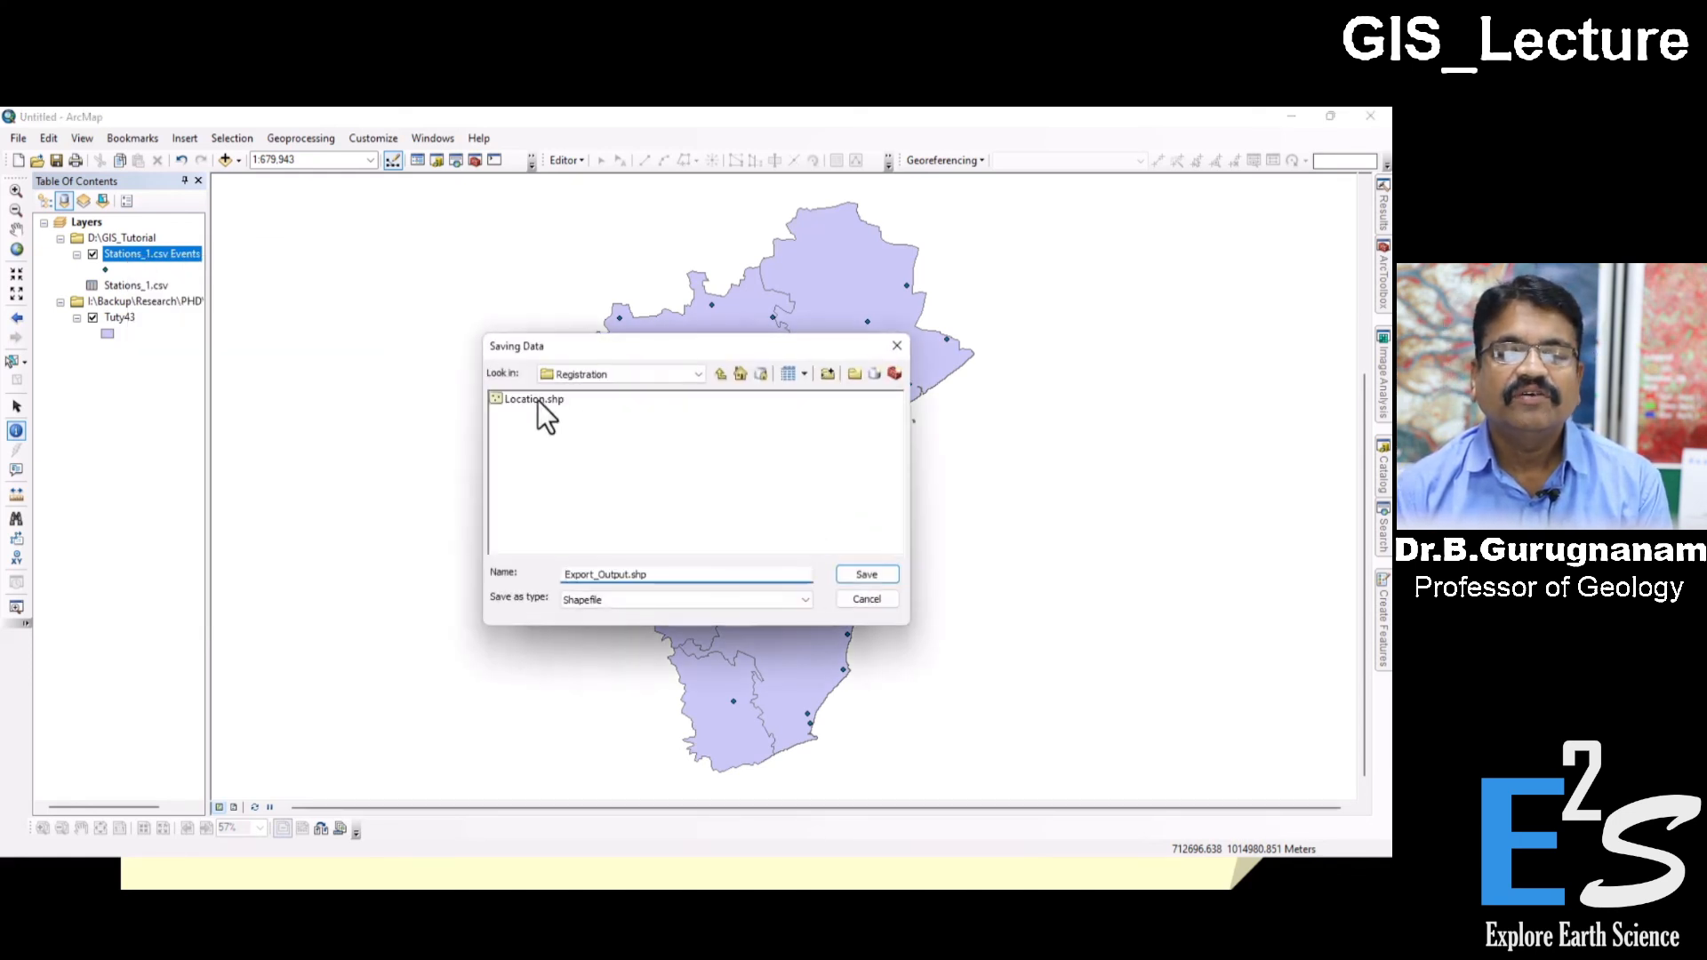
left_click(537, 400)
left_click(859, 578)
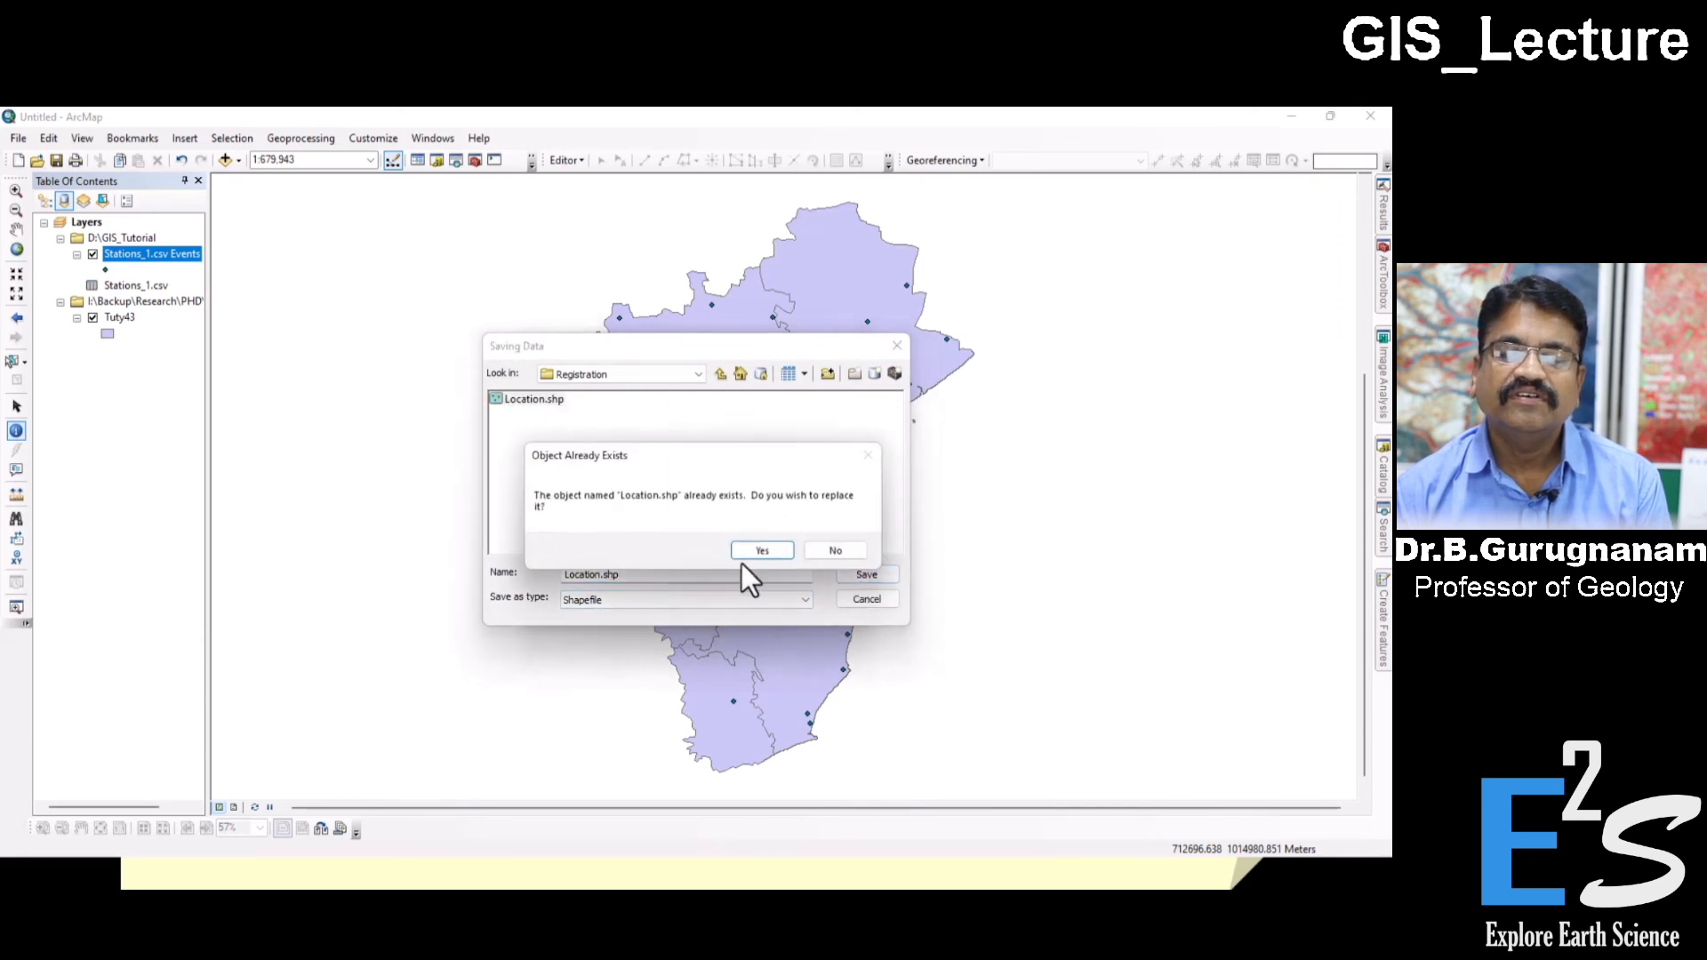
left_click(745, 551)
left_click(745, 610)
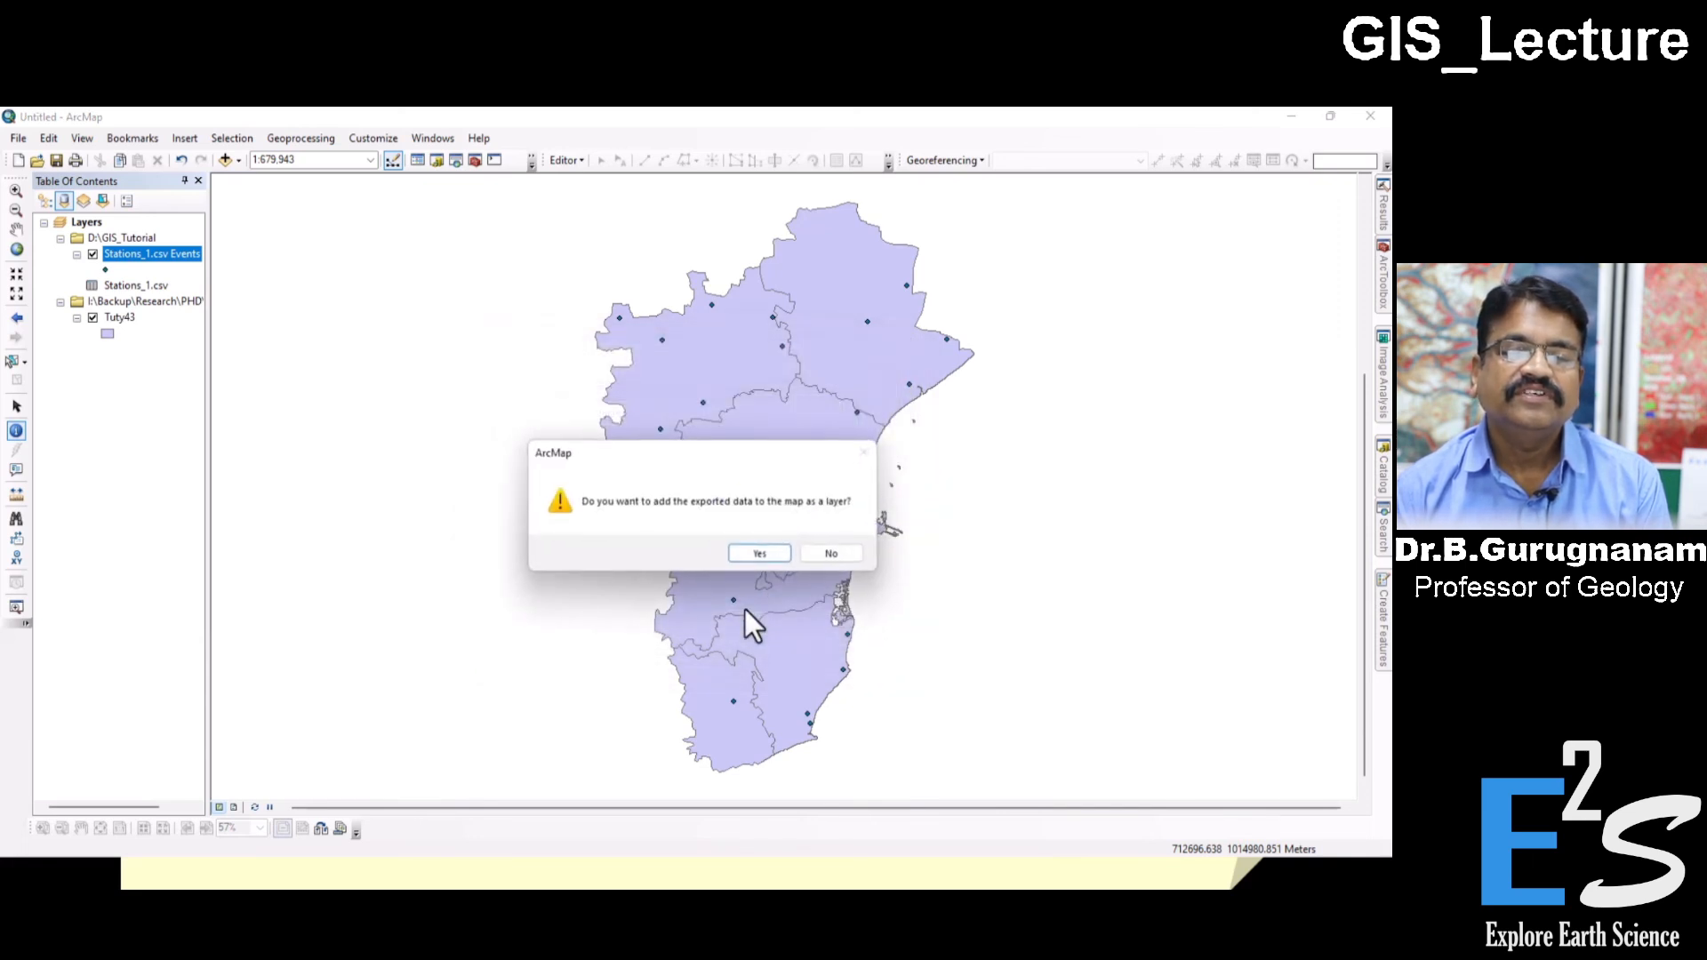
left_click(751, 553)
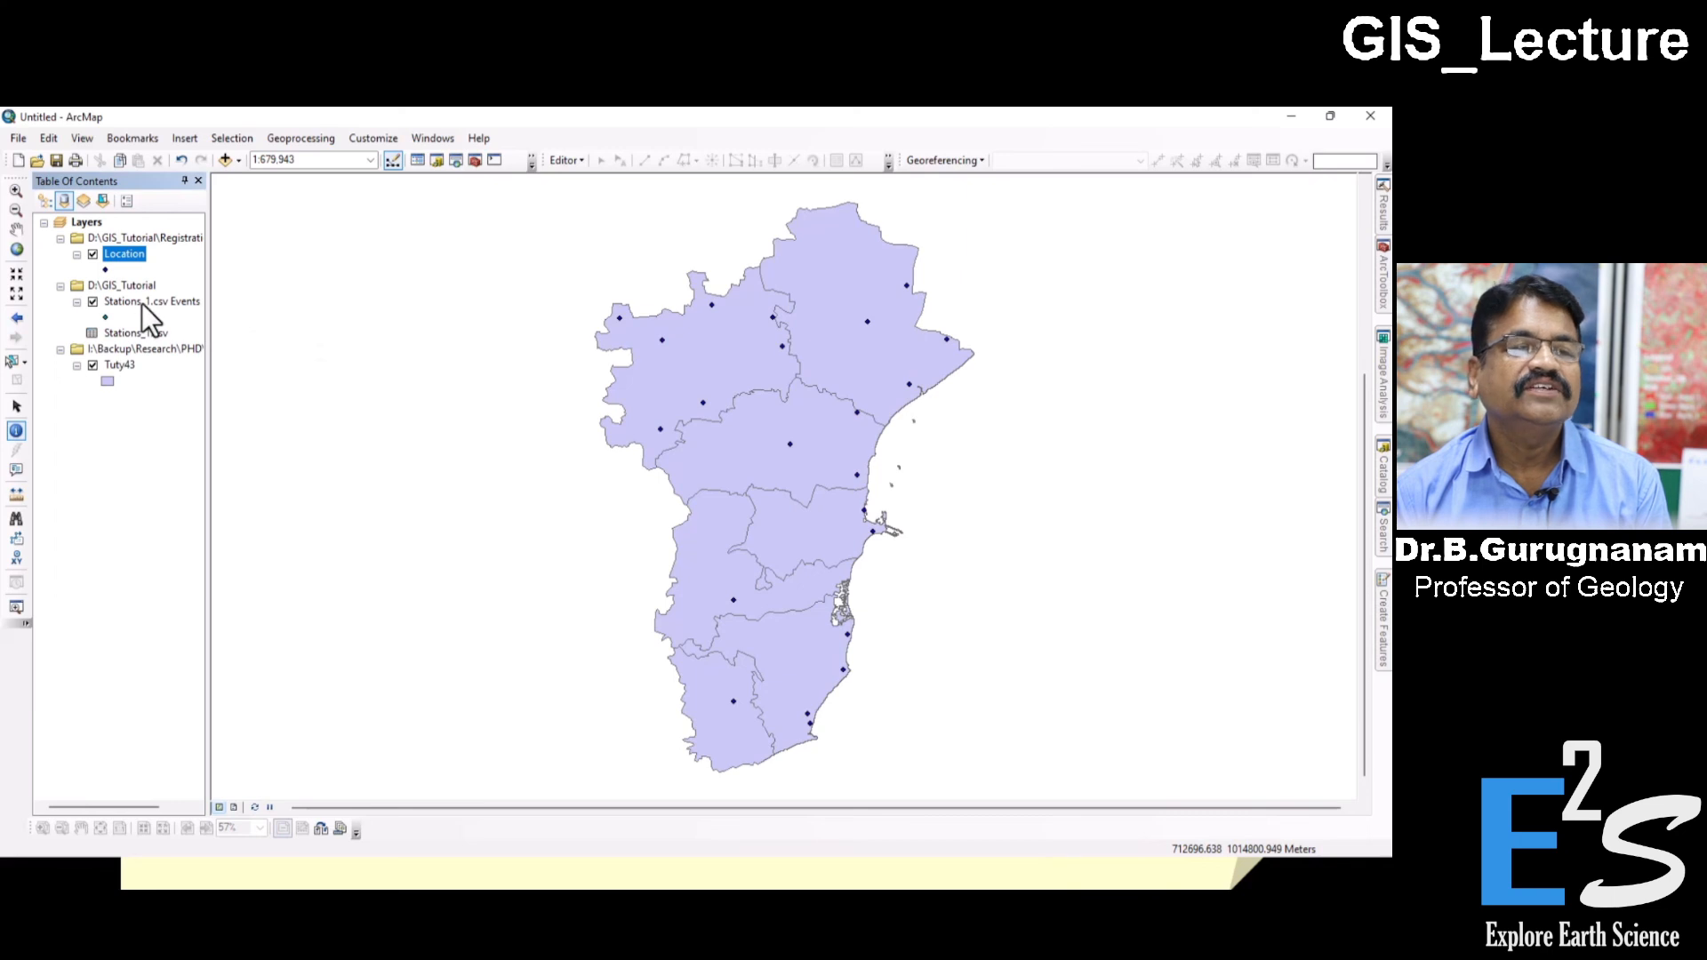
Step: Remove the temporary Stations_1.csv Events layer from the map, keeping the exported Location layer
right_click(114, 301)
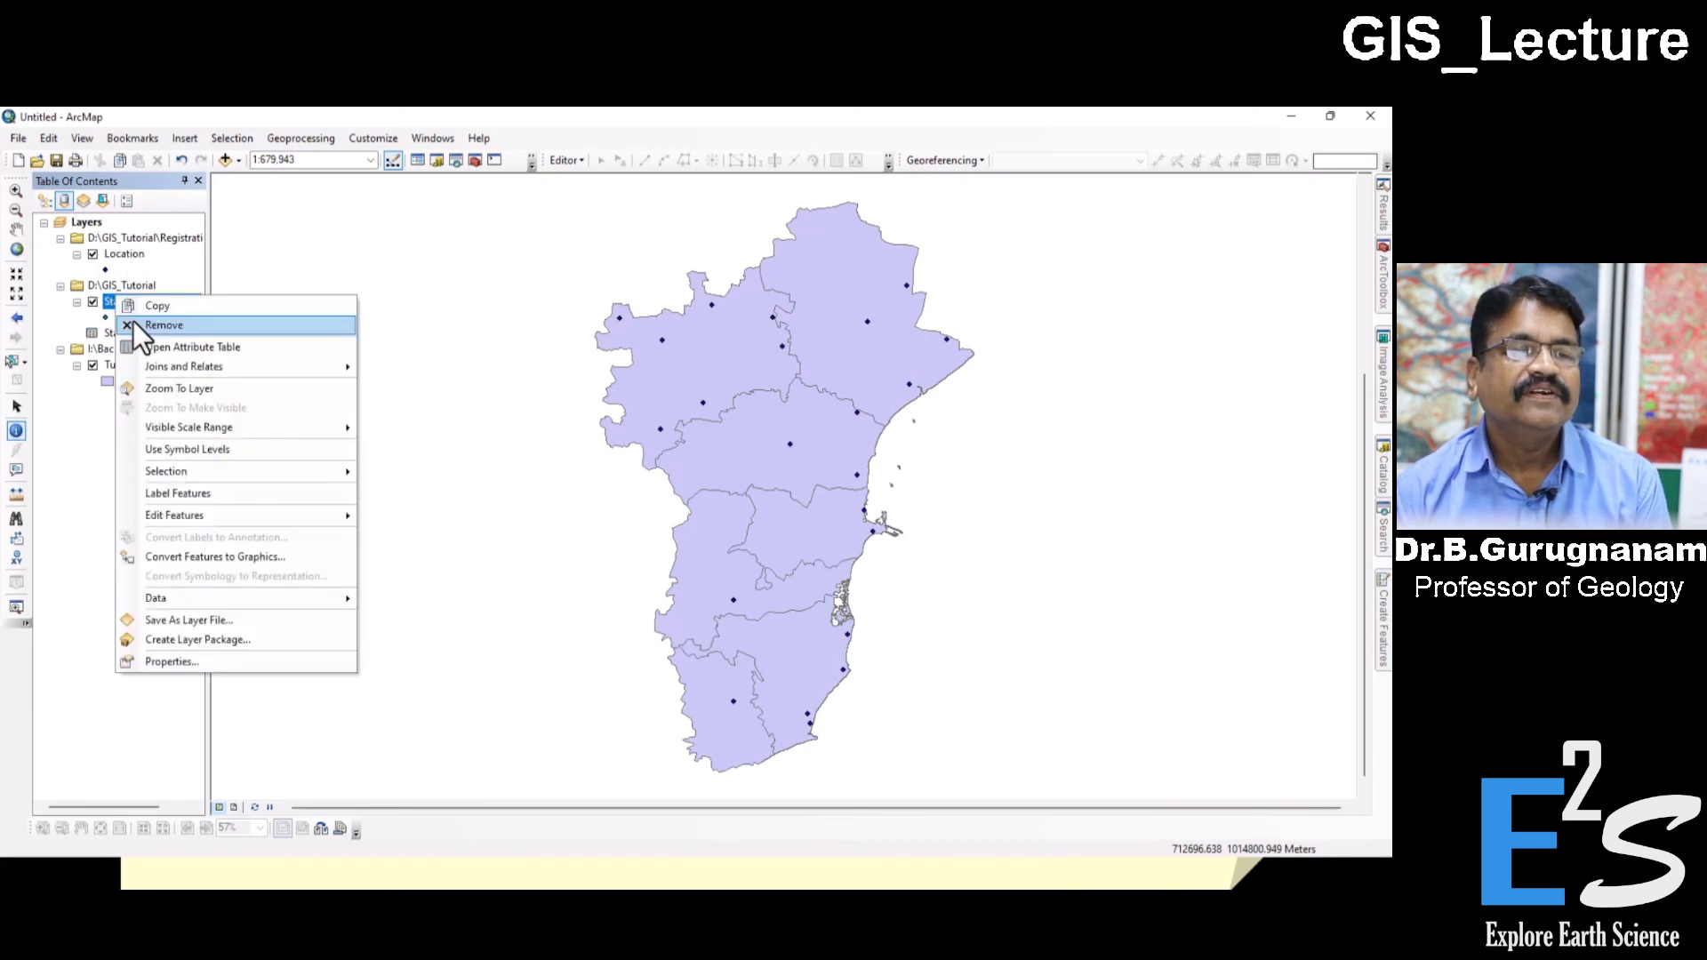
left_click(140, 325)
Step: Review the Location layer's attribute table, close it, and label the layer's features on the map
right_click(120, 256)
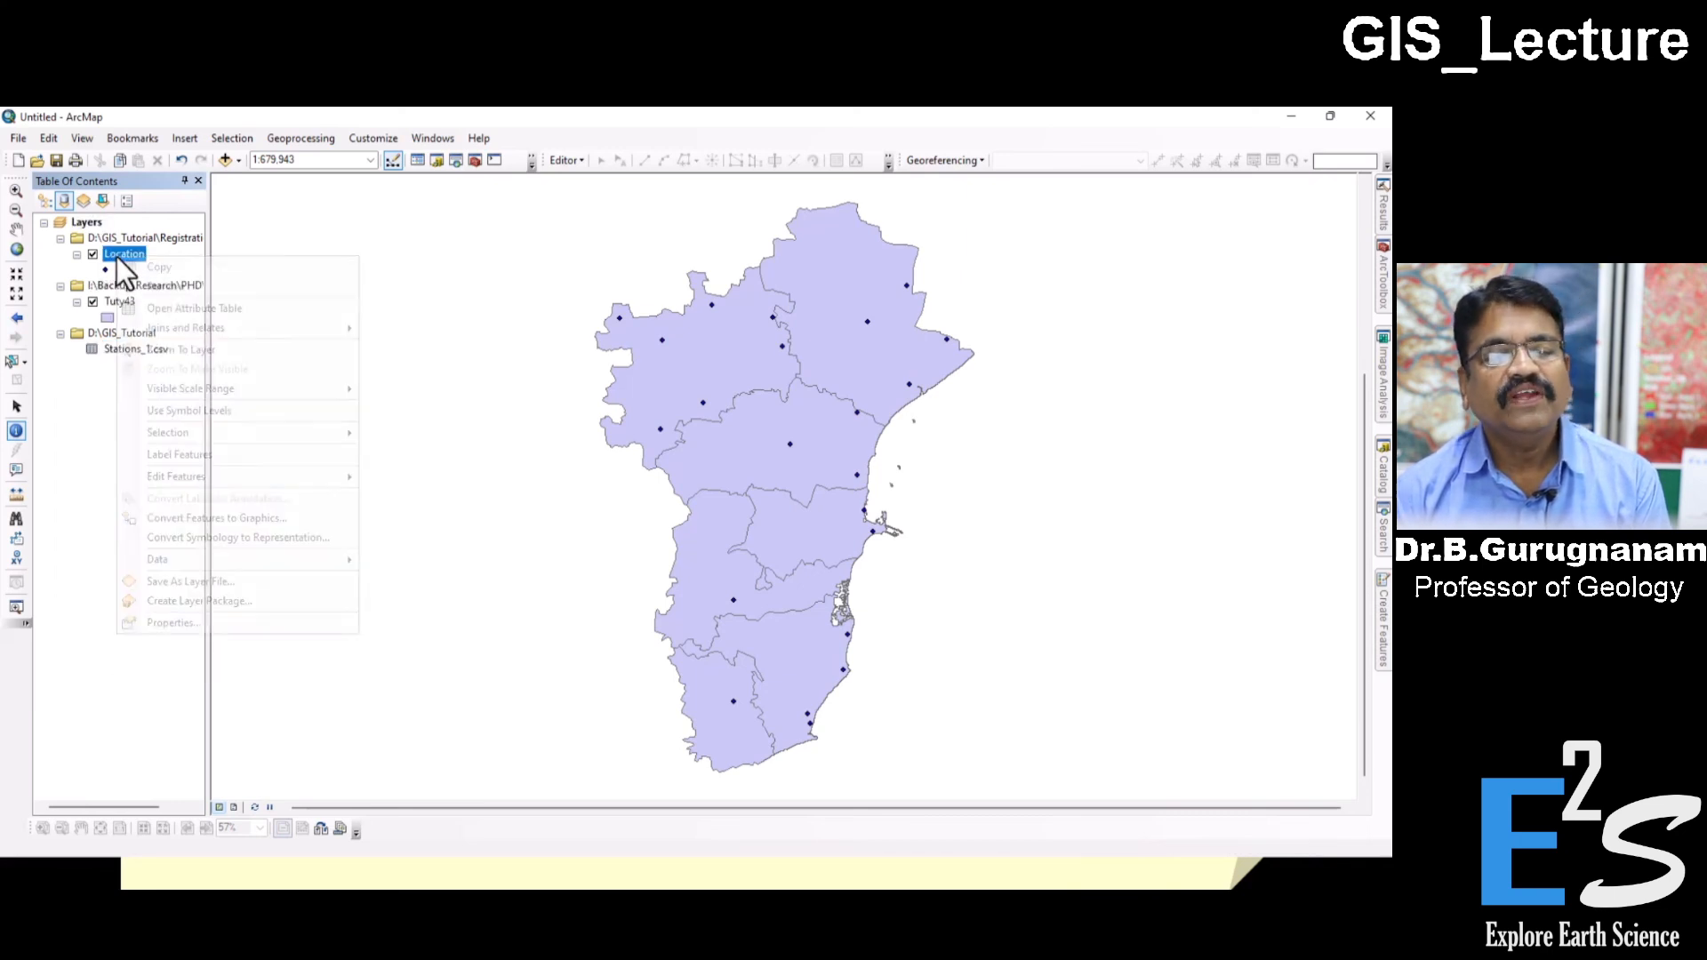
left_click(182, 308)
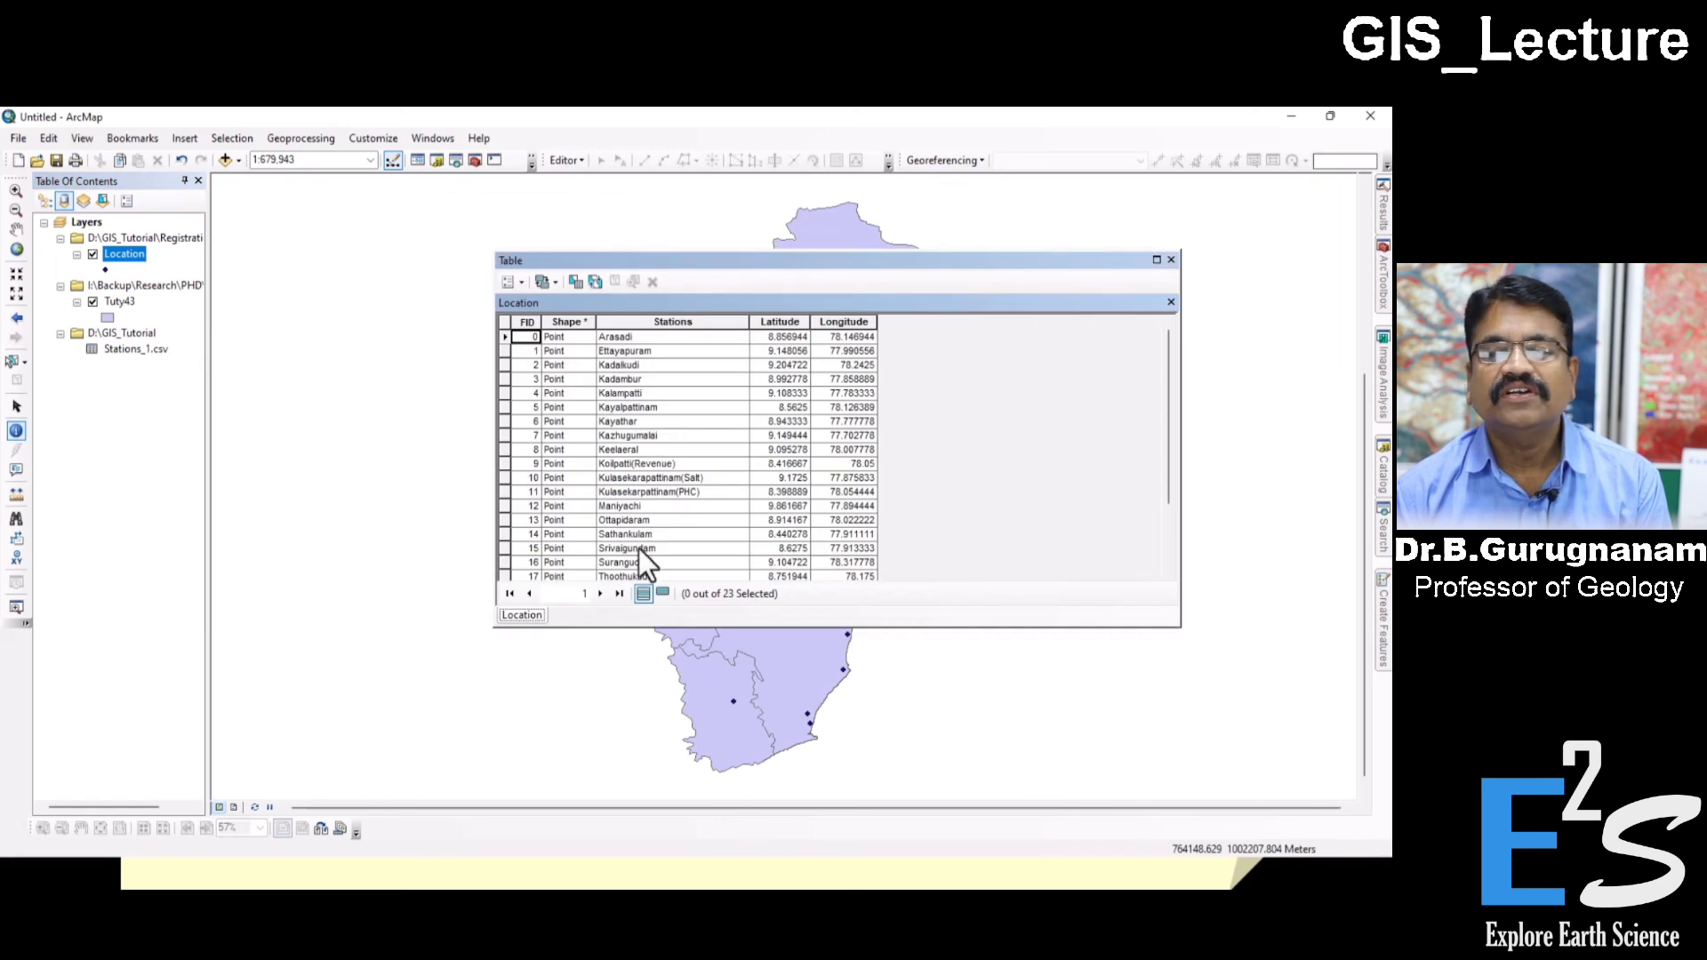
left_click(1169, 261)
right_click(122, 256)
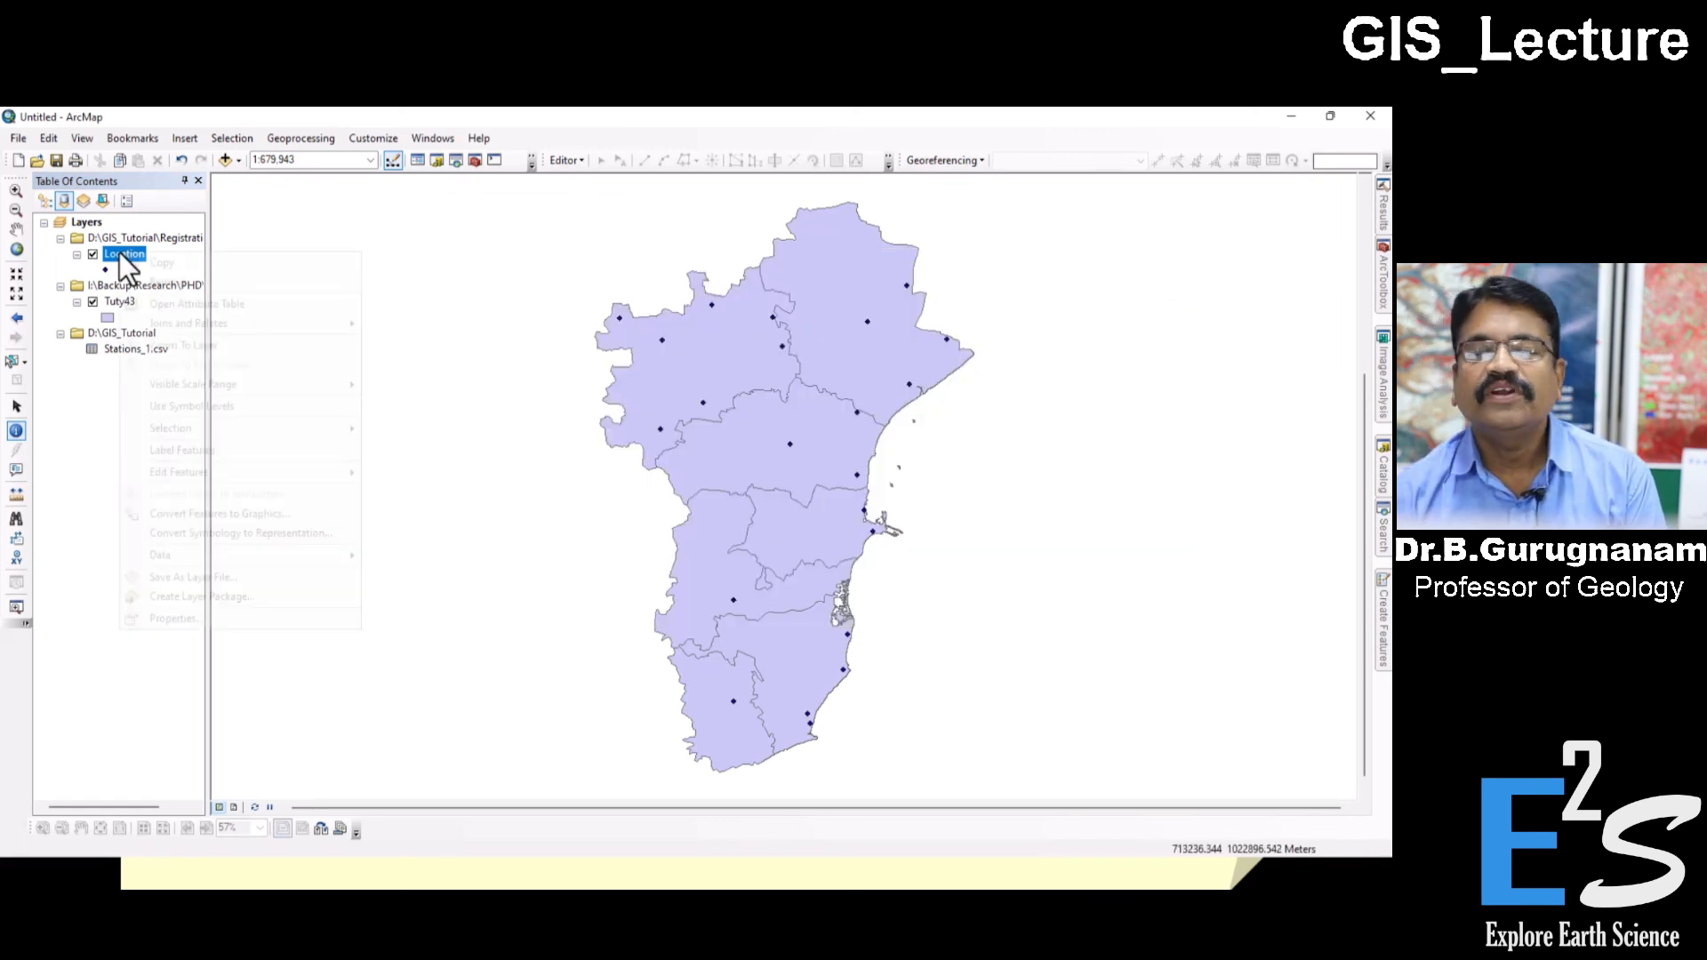
left_click(175, 447)
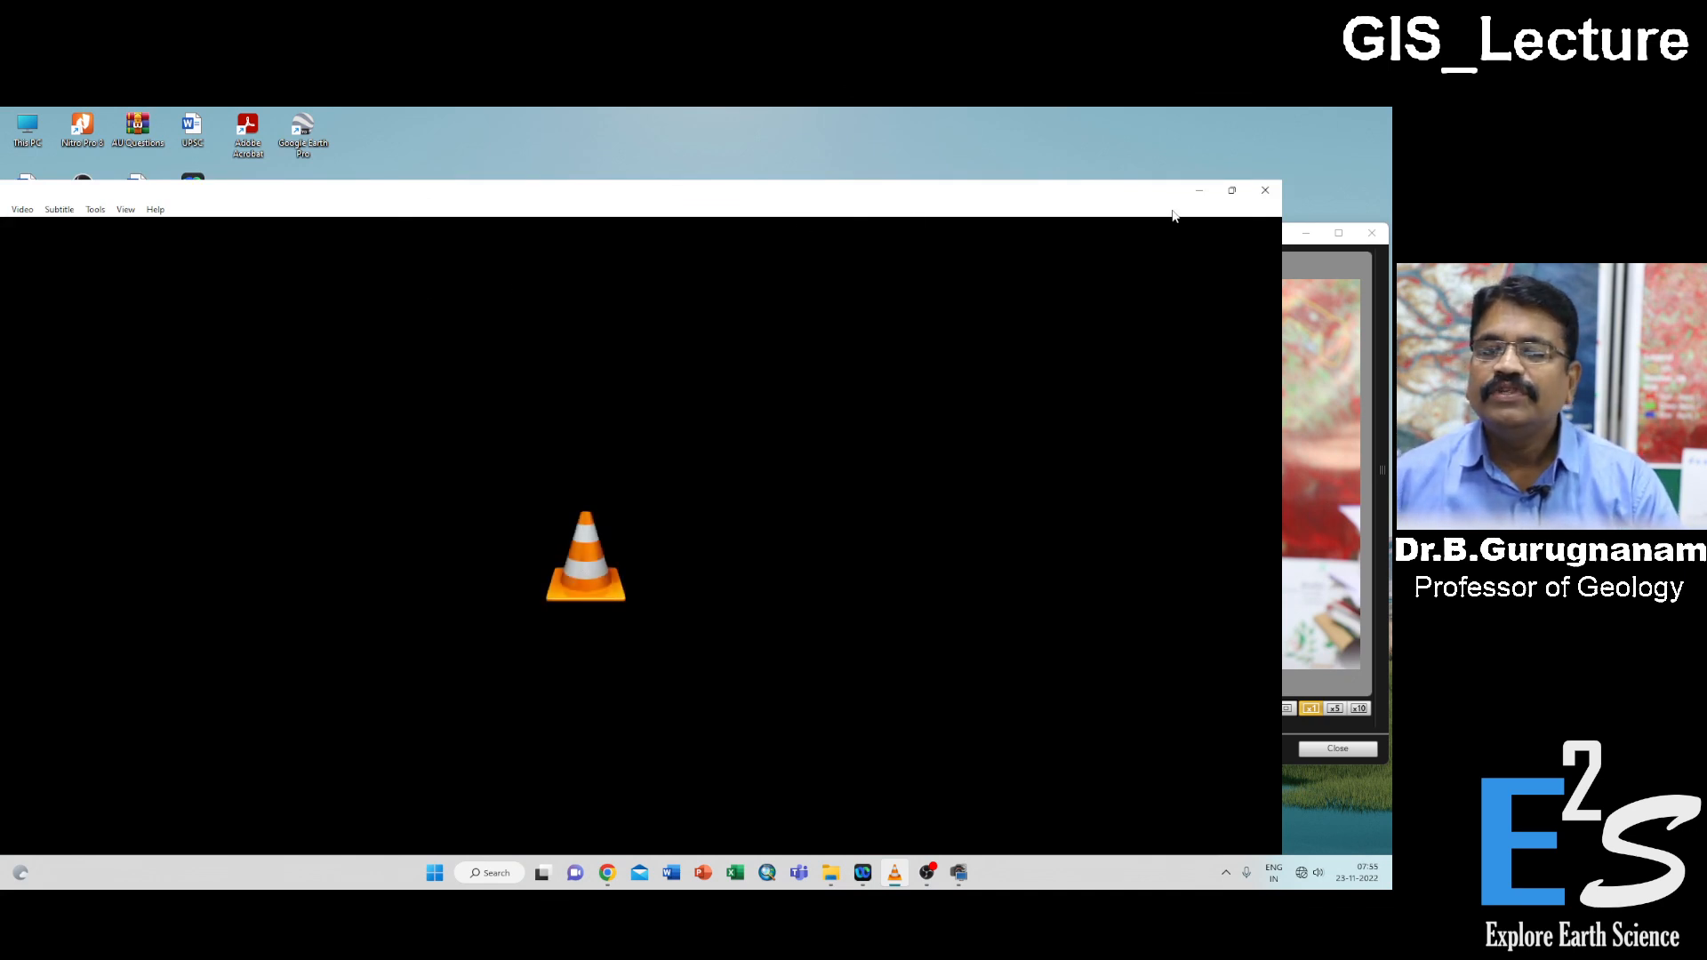
mouse_move(1235, 196)
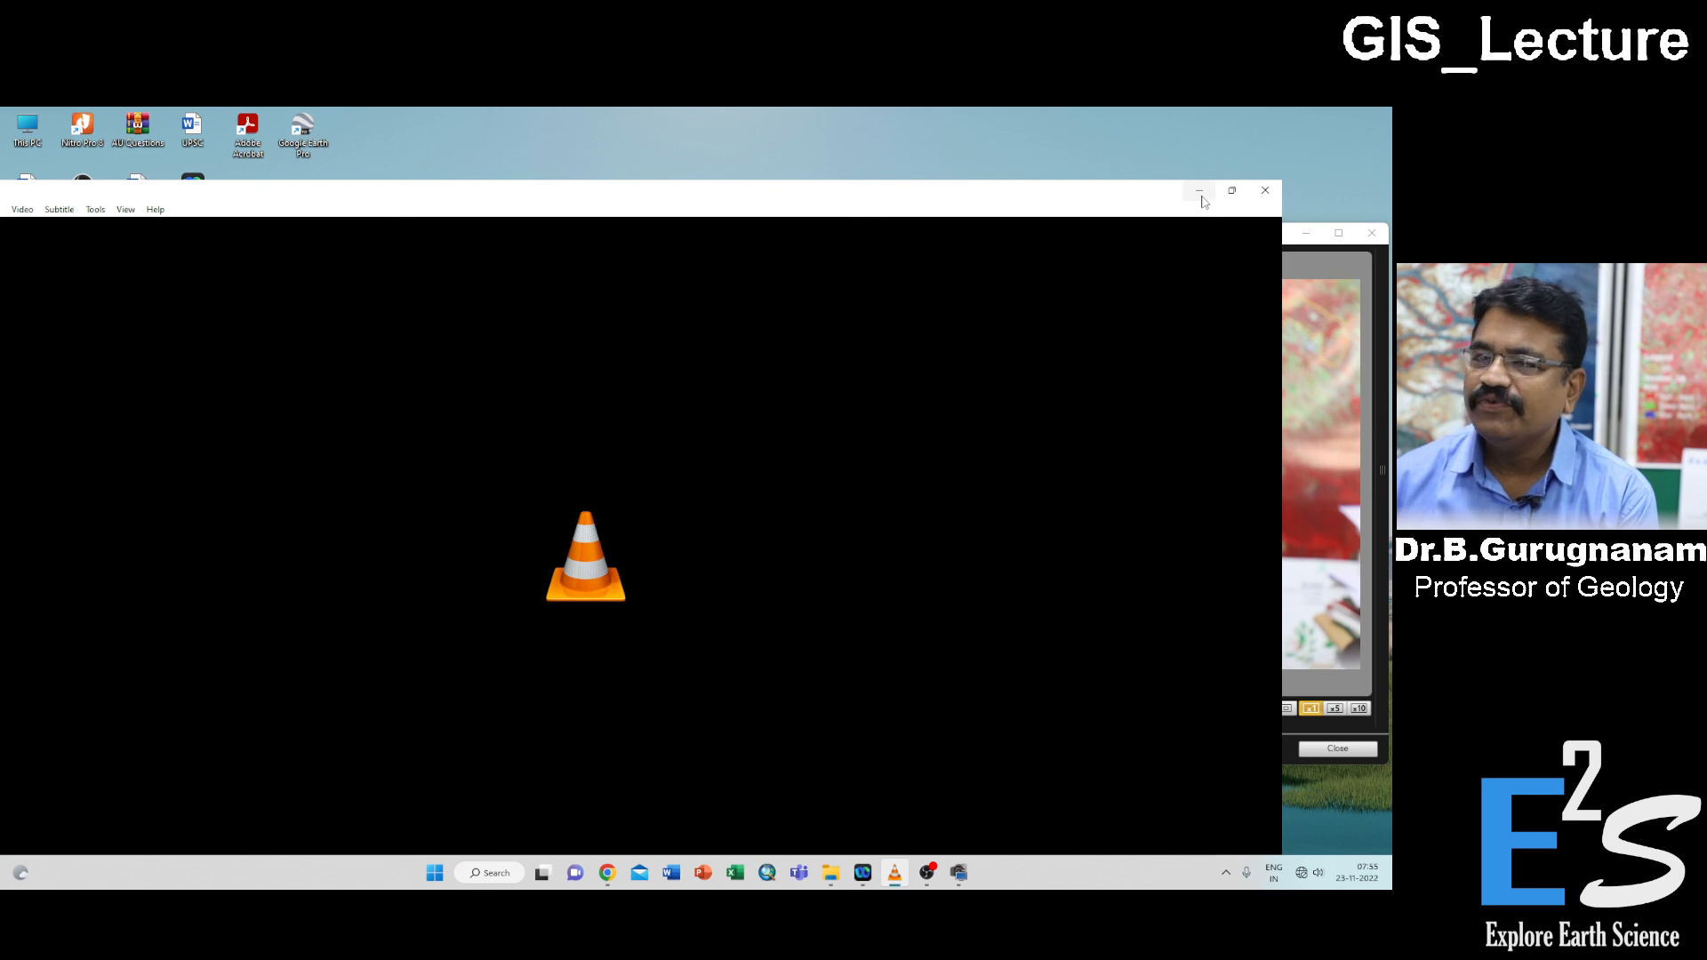
left_click_drag(1170, 195, 1291, 175)
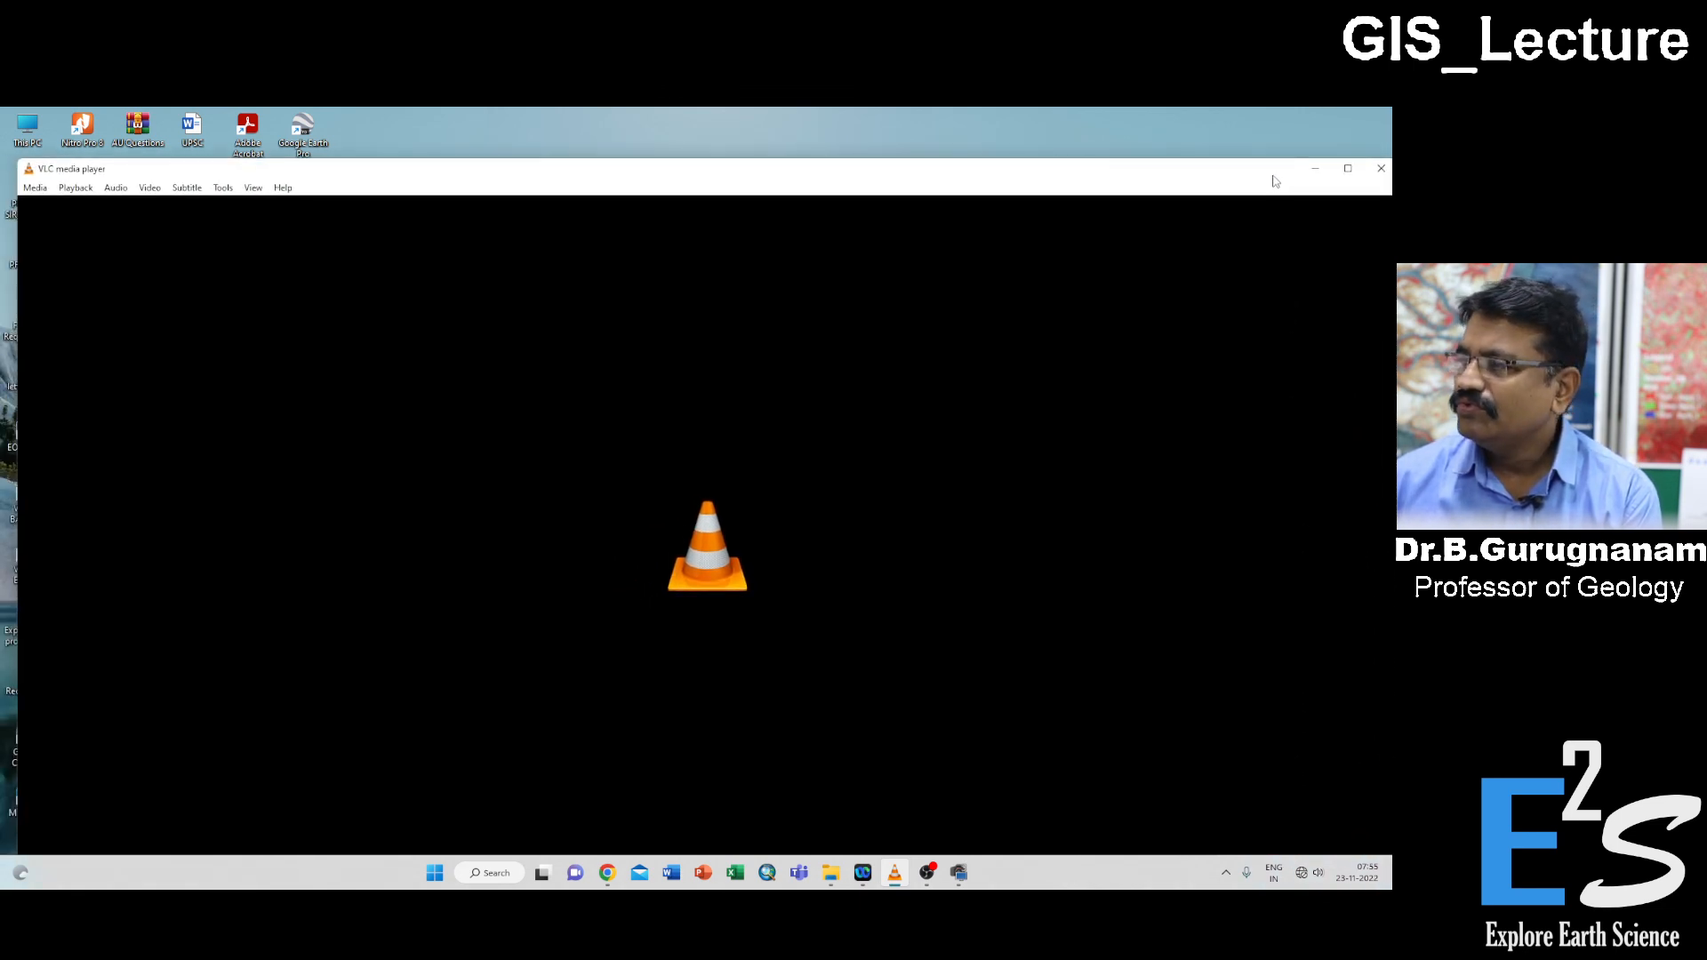